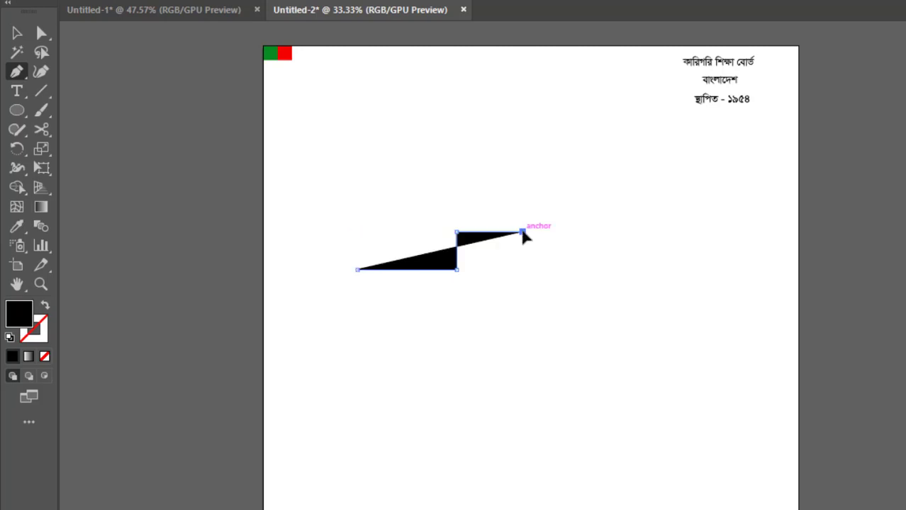
# Swap fill and stroke and trace a closed, stroke-only building outline with the Pen tool, with a raised section and a notch on the right.
pyautogui.click(45, 307)
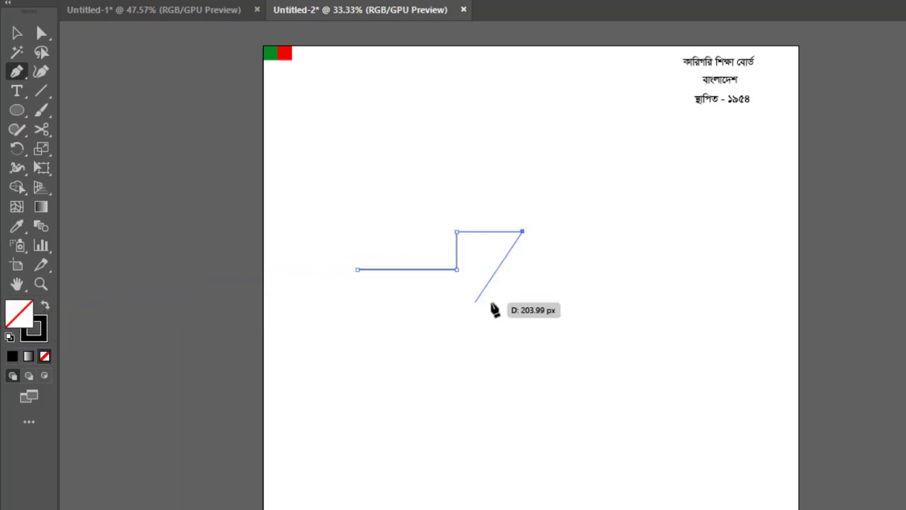
pyautogui.click(522, 272)
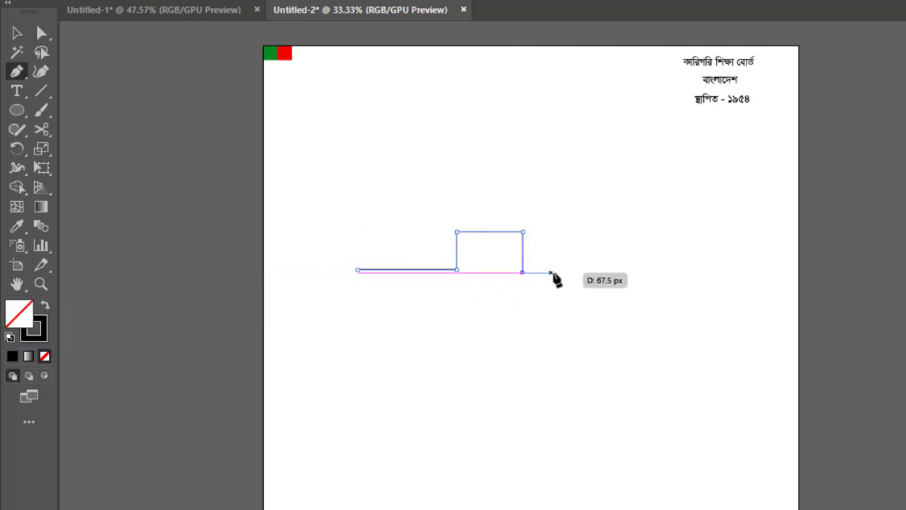
pyautogui.click(599, 273)
pyautogui.click(599, 303)
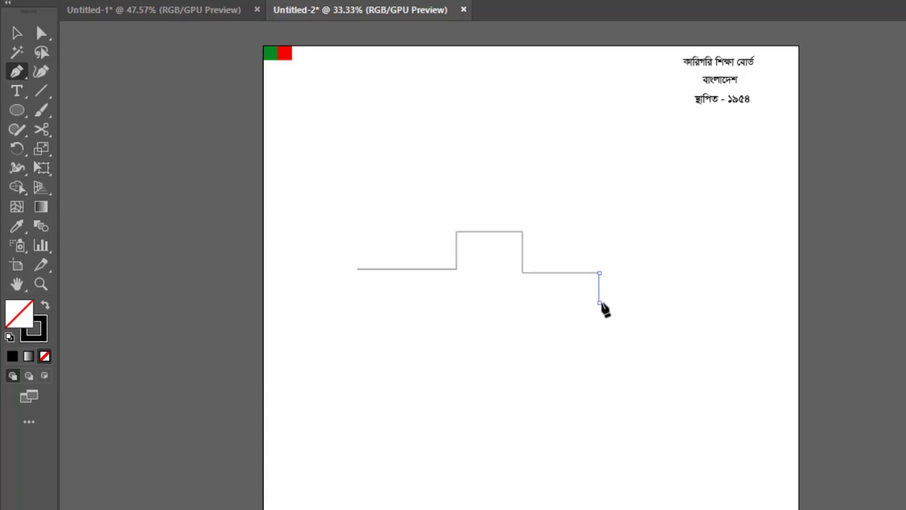
pyautogui.click(541, 303)
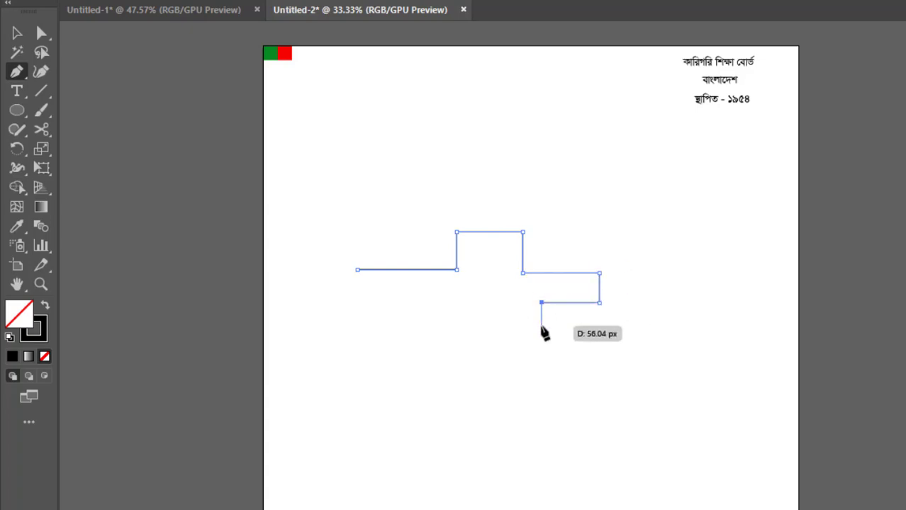
pyautogui.click(542, 326)
pyautogui.click(599, 326)
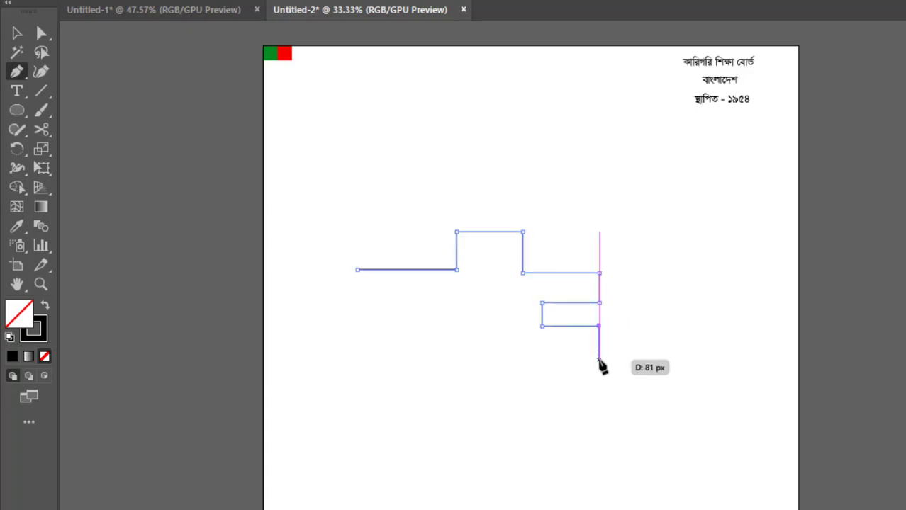
pyautogui.click(600, 355)
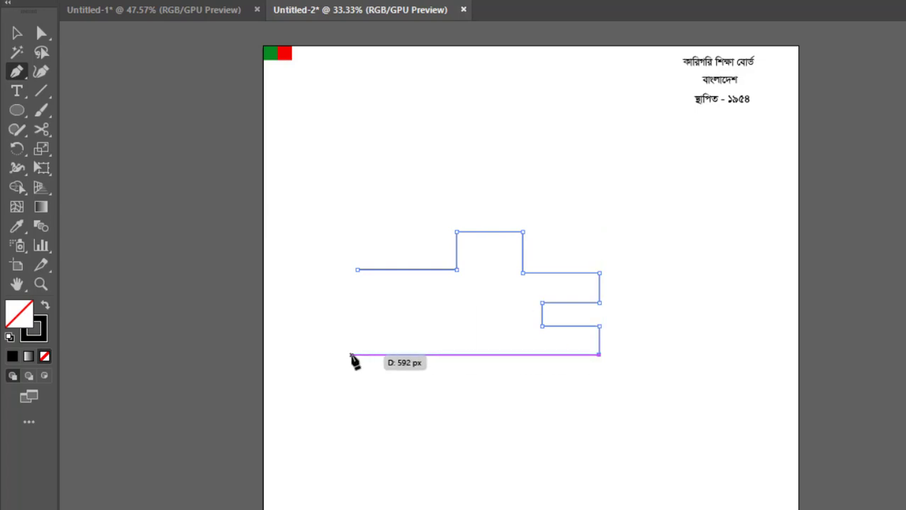
pyautogui.click(357, 355)
pyautogui.click(357, 270)
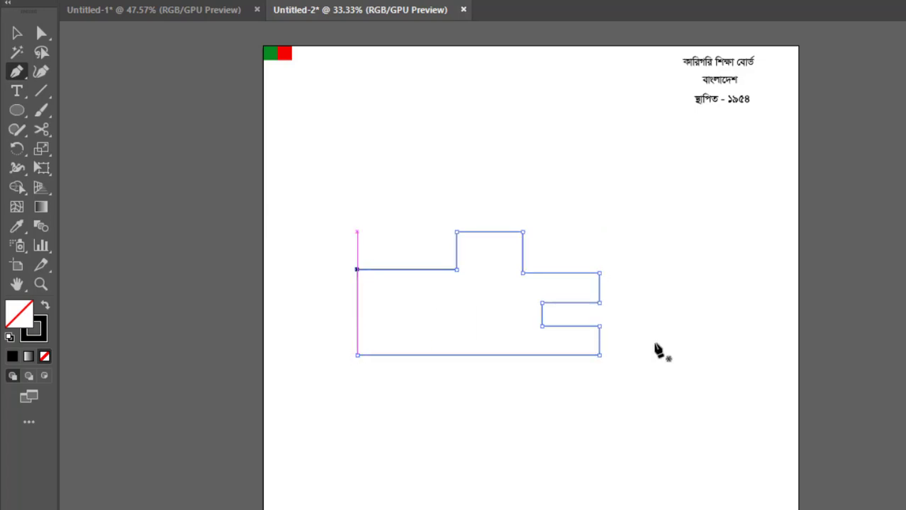
pyautogui.click(10, 32)
pyautogui.click(645, 272)
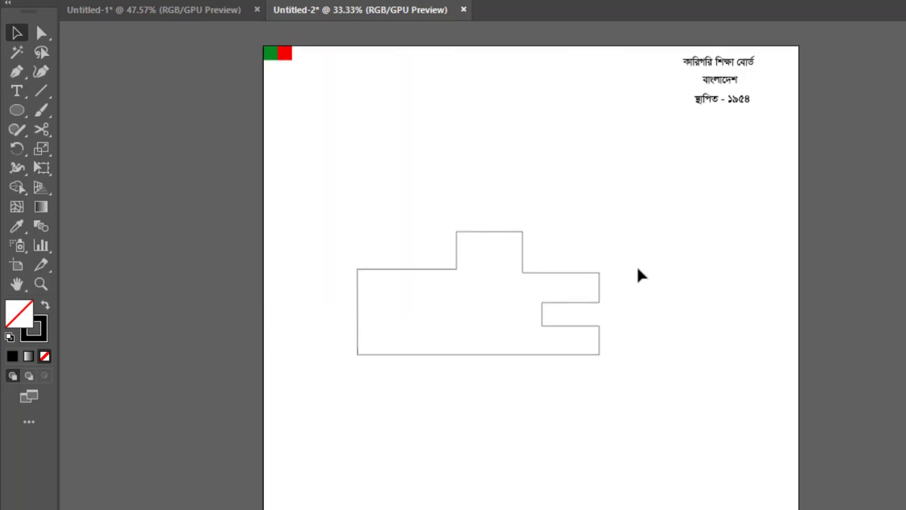
# Draw a small rectangle window inside the raised section of the outline.
pyautogui.moveTo(23, 119); pyautogui.dragTo(120, 130)
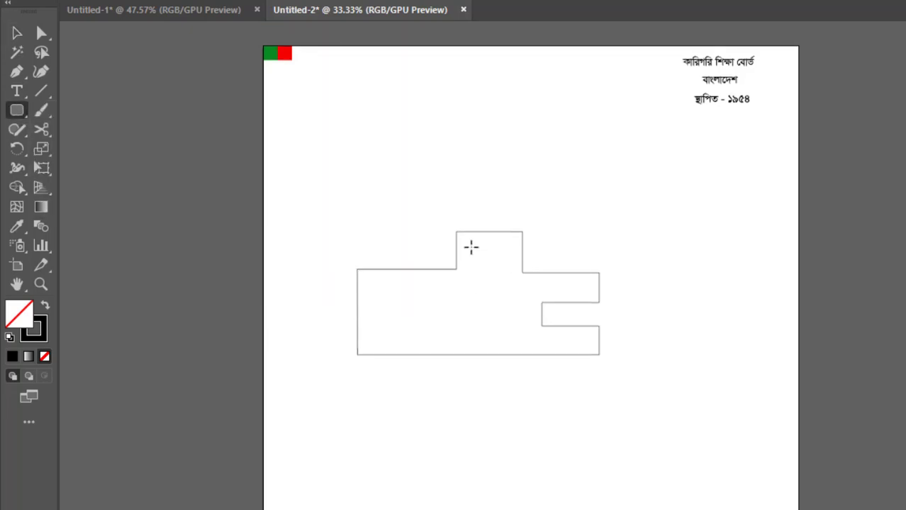
pyautogui.moveTo(472, 246); pyautogui.dragTo(494, 263)
pyautogui.hotkey('ctrl', 'z')
pyautogui.moveTo(17, 109); pyautogui.dragTo(63, 115)
pyautogui.moveTo(467, 244); pyautogui.dragTo(513, 261)
pyautogui.press('v')
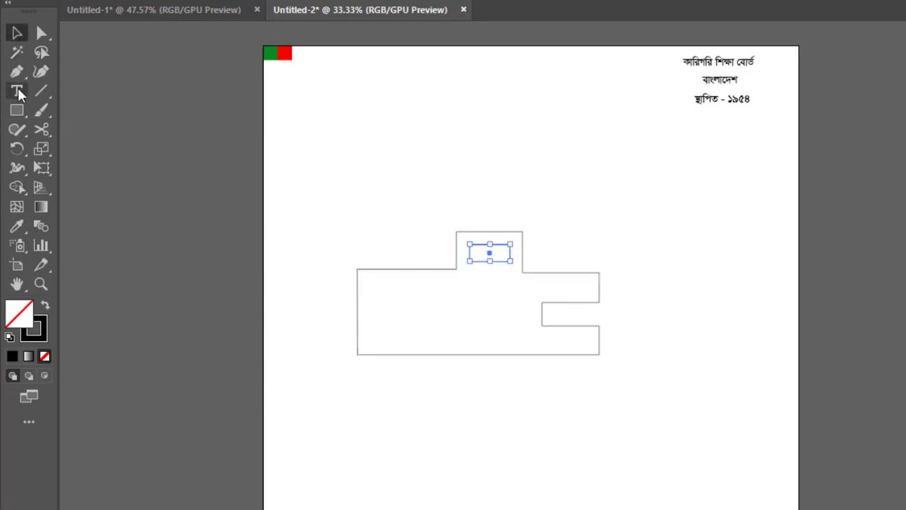
# Draw a square window near the left end of the building's main body.
pyautogui.click(484, 297)
pyautogui.press('m')
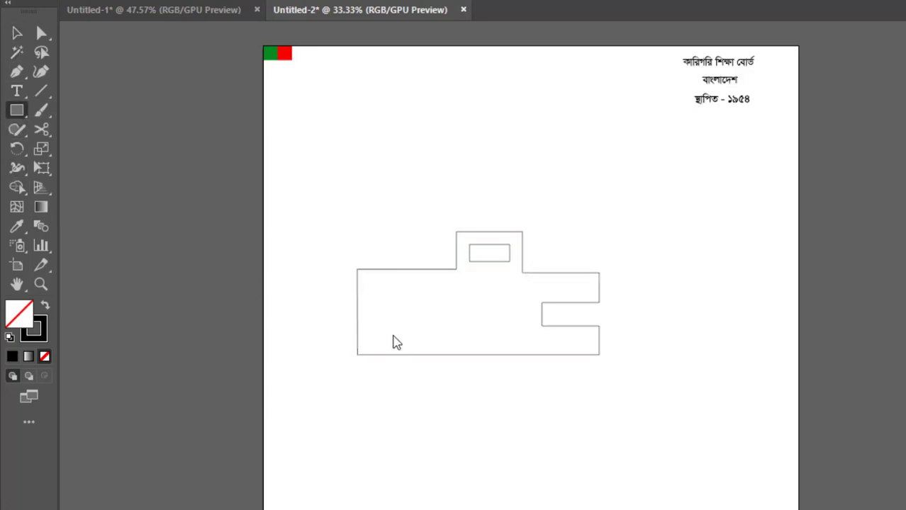
pyautogui.moveTo(368, 298); pyautogui.dragTo(404, 328)
pyautogui.press('v')
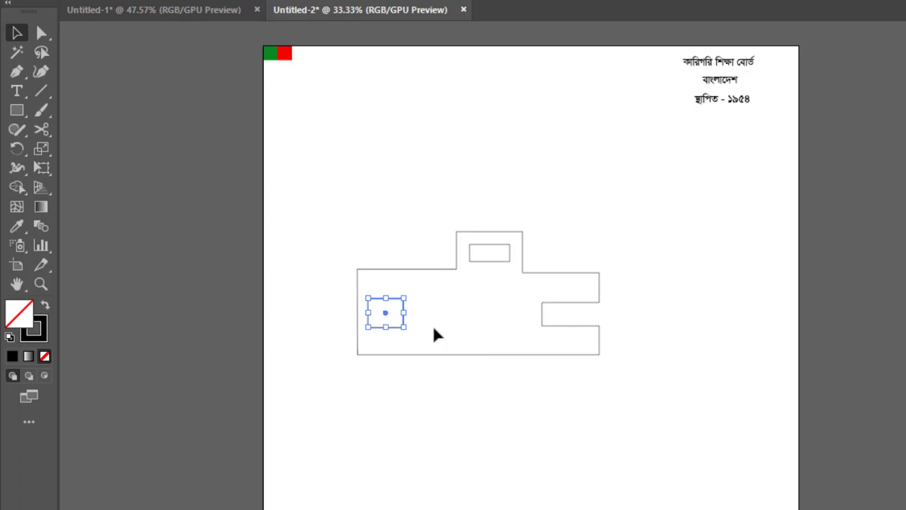
# Copy the window sideways and repeat the copy to make a row of three windows.
pyautogui.moveTo(385, 319); pyautogui.dragTo(429, 318)
pyautogui.hotkey('ctrl', 'd')
pyautogui.click(514, 328)
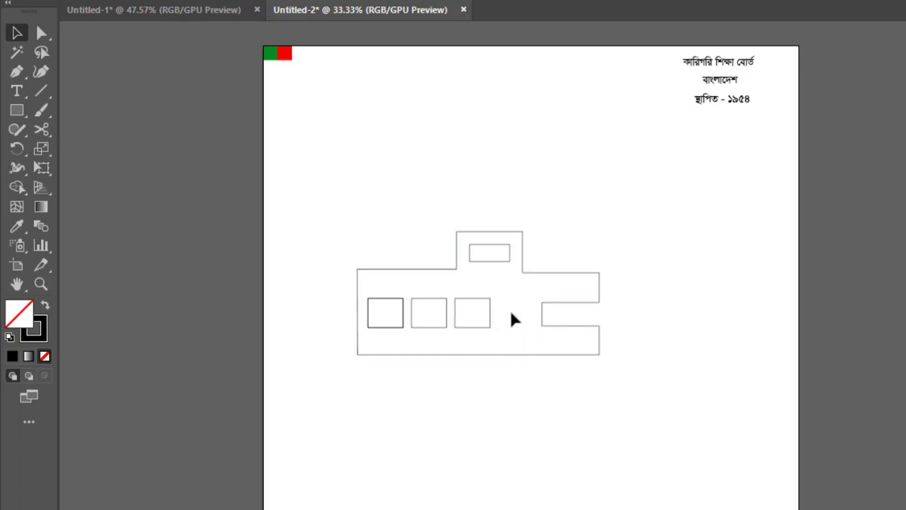
# Select the three windows and scale them down slightly.
pyautogui.moveTo(510, 311); pyautogui.dragTo(365, 310)
pyautogui.moveTo(494, 328); pyautogui.dragTo(479, 325)
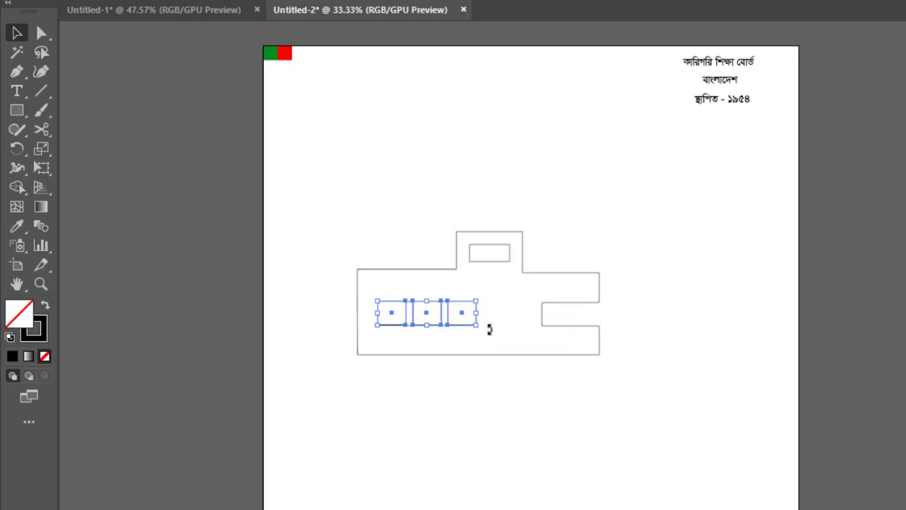
pyautogui.click(342, 328)
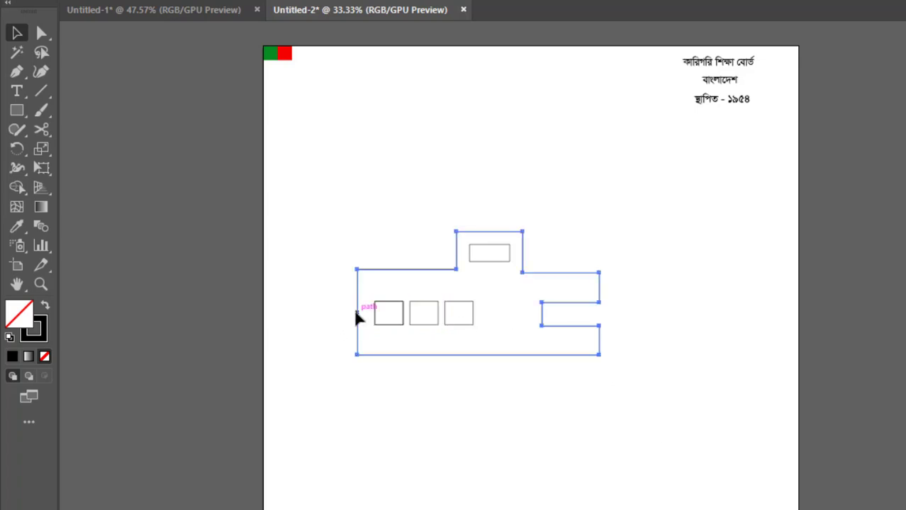
# Move the left wall of the building outline about 20 px further left to widen the body.
pyautogui.click(358, 314)
pyautogui.click(41, 33)
pyautogui.click(357, 271)
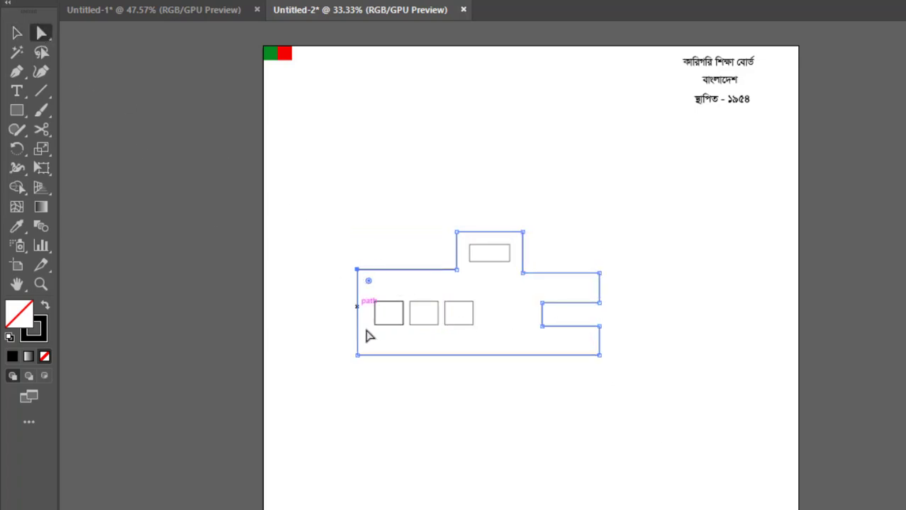
pyautogui.moveTo(356, 355); pyautogui.dragTo(338, 355)
pyautogui.press('v')
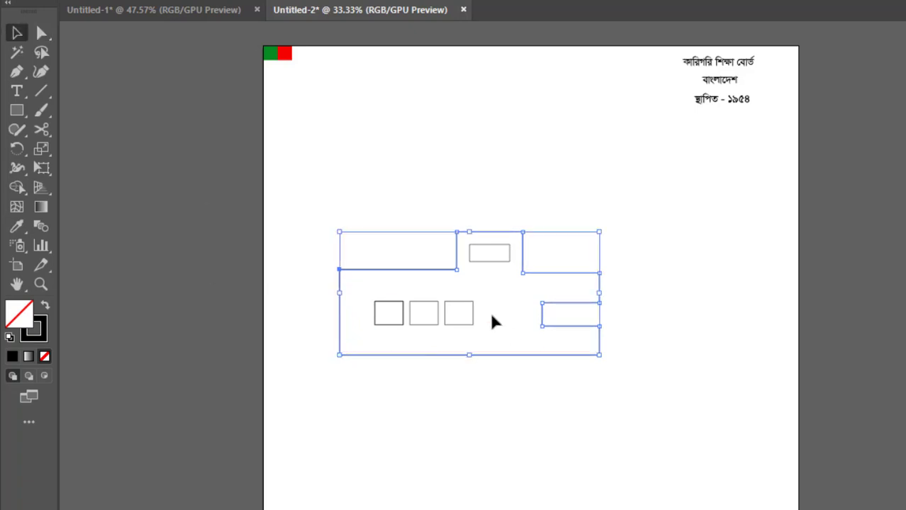
# Nudge the row of three windows left toward the widened left wall.
pyautogui.moveTo(493, 319); pyautogui.dragTo(365, 317)
pyautogui.hotkey('shift', 'Left')
pyautogui.hotkey('shift', 'Left')
pyautogui.hotkey('shift', 'Left')
pyautogui.hotkey('shift', 'Left')
pyautogui.hotkey('shift', 'Left')
pyautogui.hotkey('shift', 'Left')
pyautogui.hotkey('shift', 'Left')
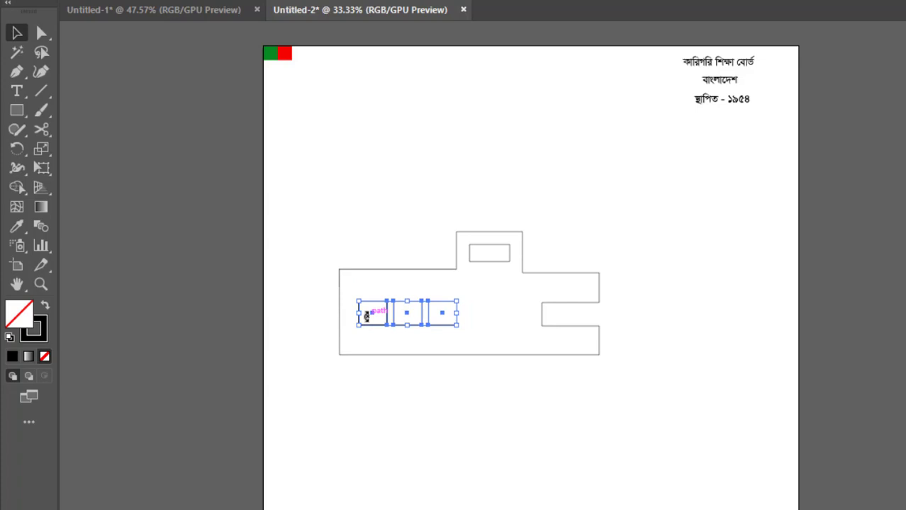
# Select the whole building drawing and apply the flag's green colour to it with the Eyedropper.
pyautogui.click(667, 273)
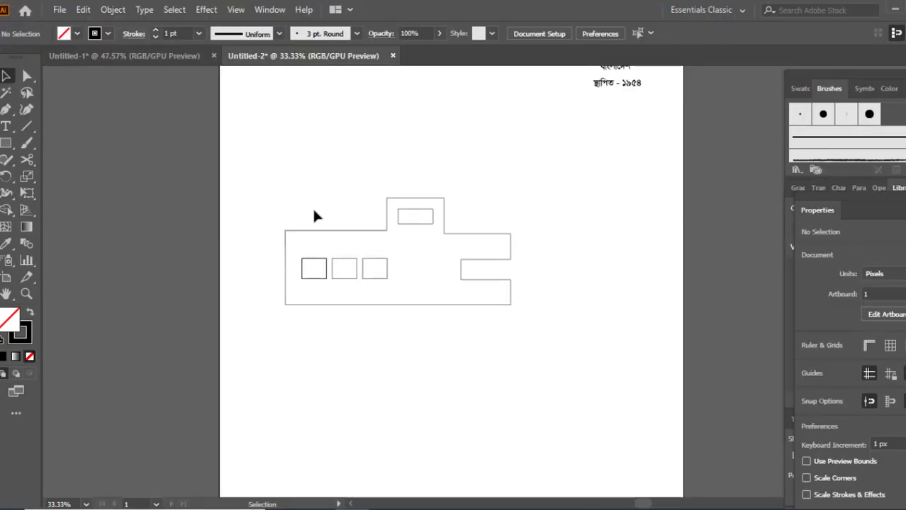
pyautogui.moveTo(279, 173); pyautogui.dragTo(581, 364)
pyautogui.scroll(3, 517, 341)
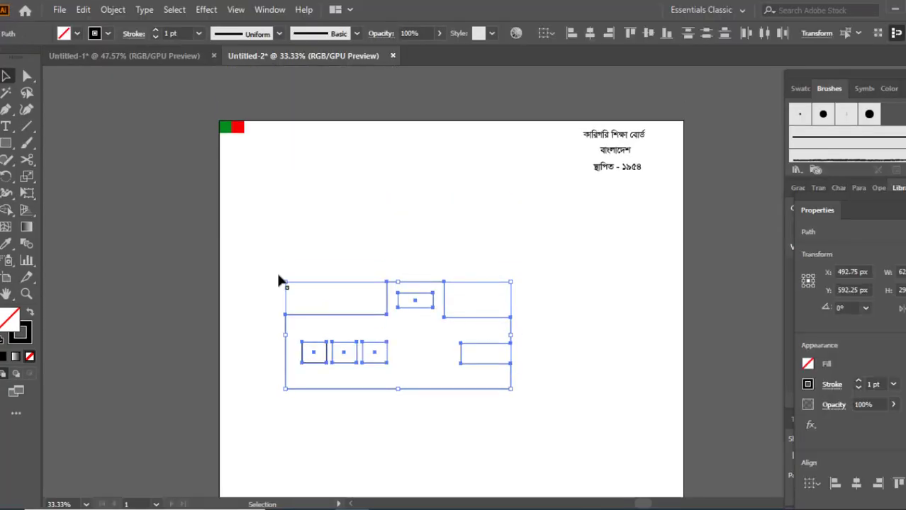
pyautogui.click(7, 244)
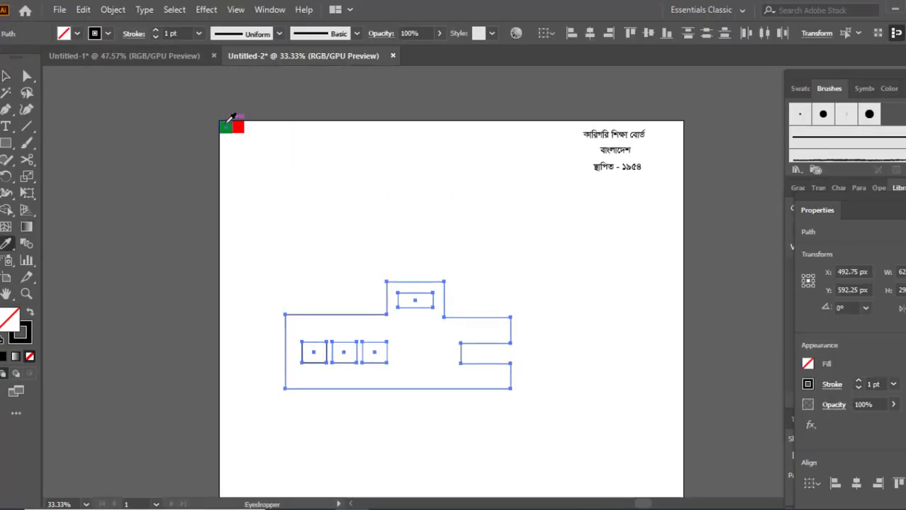
pyautogui.click(227, 123)
pyautogui.press('v')
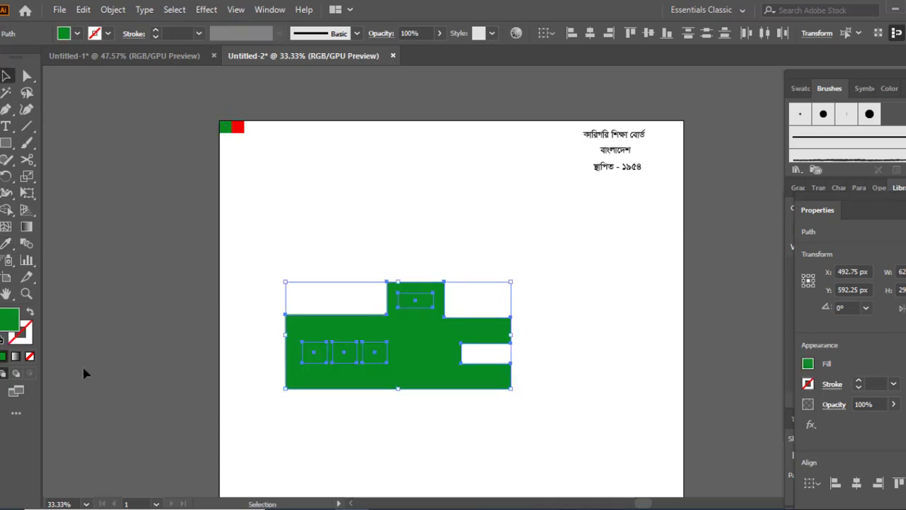
# Swap the green fill to the stroke and set the stroke weight to 3 pt.
pyautogui.click(30, 314)
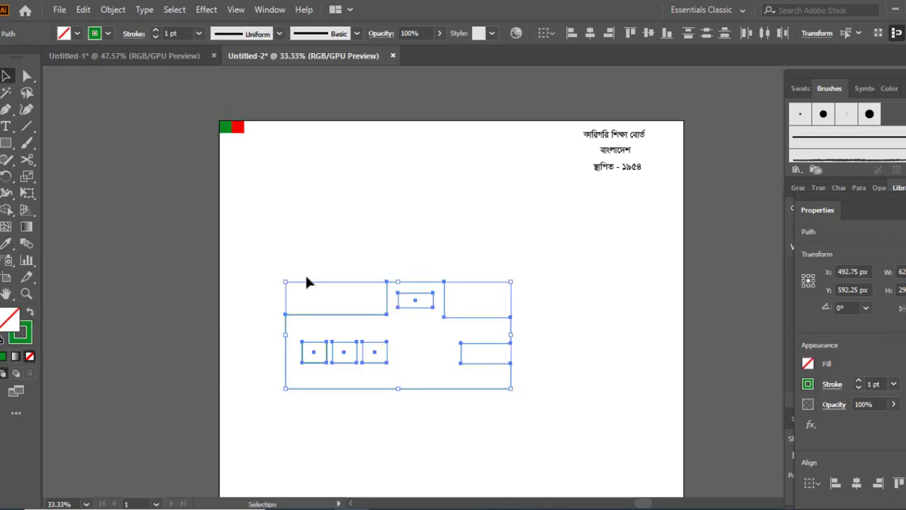
pyautogui.click(199, 34)
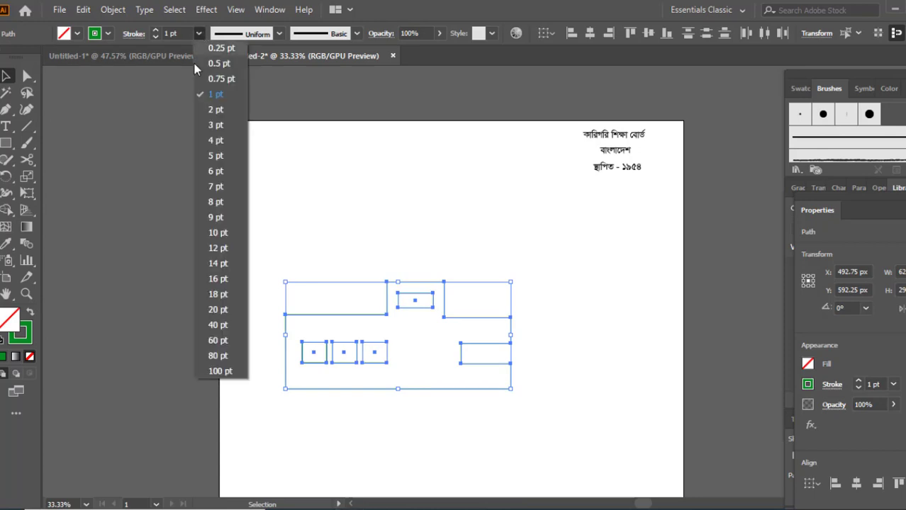
pyautogui.click(215, 125)
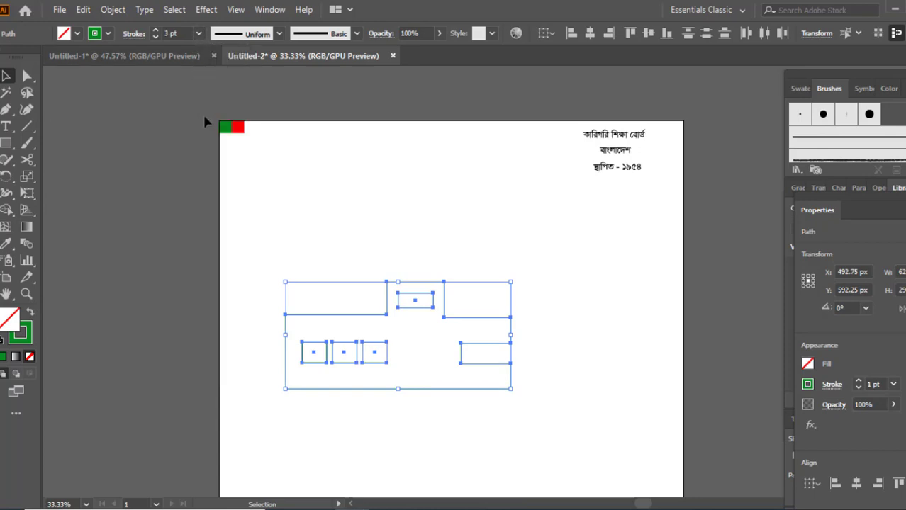
# Fill the small rectangle in the raised section solid green using the Eyedropper on the flag.
pyautogui.click(368, 244)
pyautogui.scroll(-1, 308, 266)
pyautogui.scroll(-2, 305, 255)
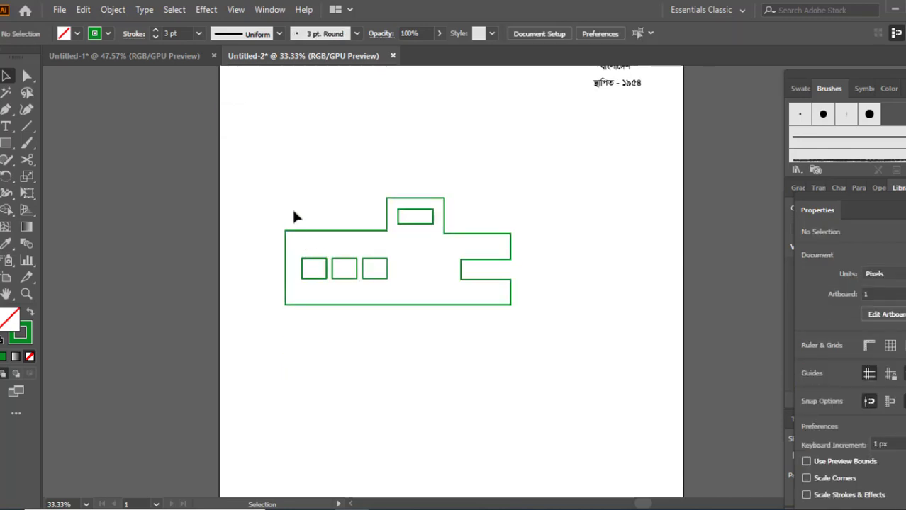
pyautogui.click(411, 224)
pyautogui.scroll(3, 222, 208)
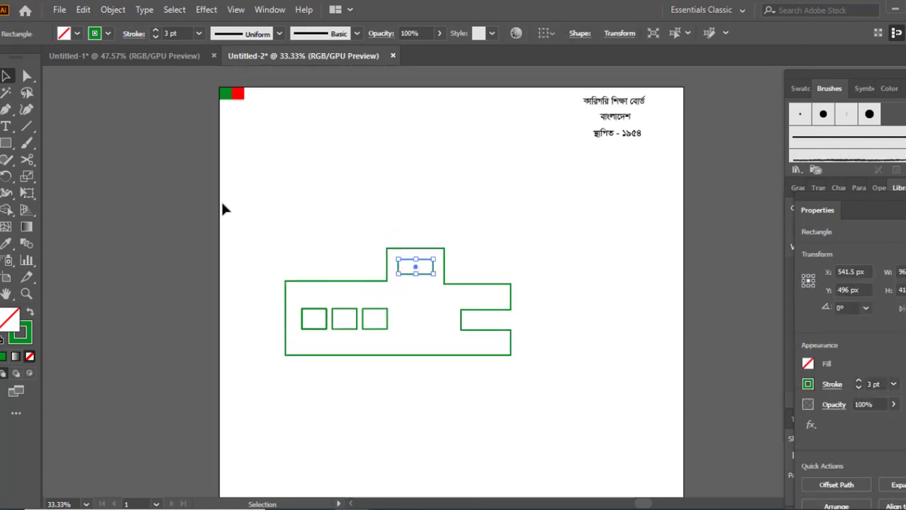
pyautogui.press('i')
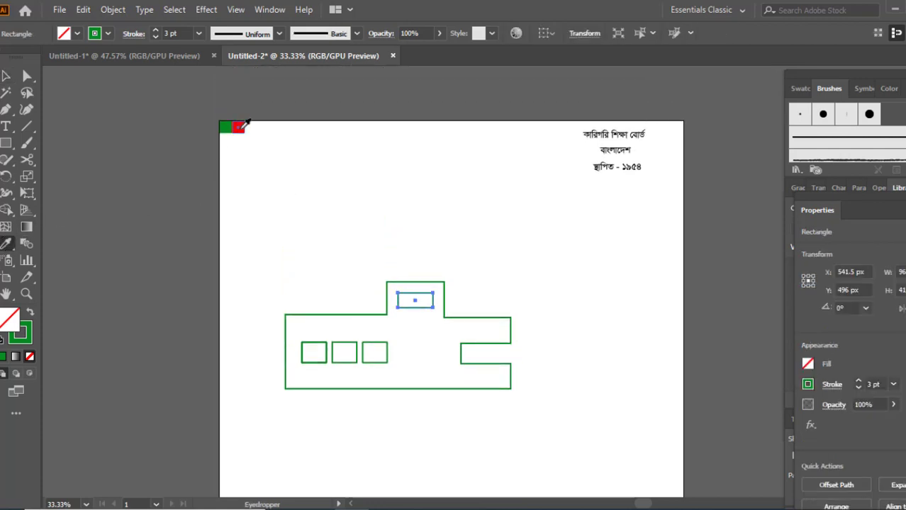
pyautogui.click(227, 126)
pyautogui.press('v')
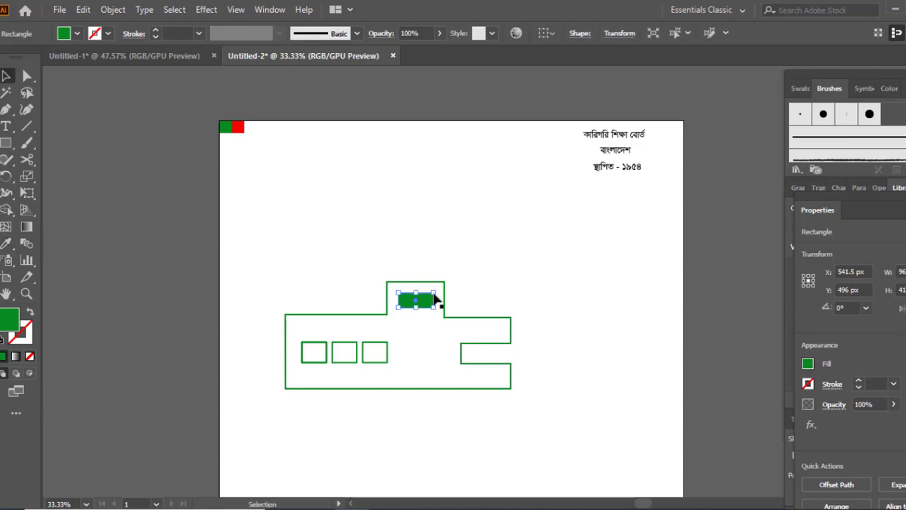
# Draw a tall narrow green-outlined rectangle standing on the roof right of the raised section.
pyautogui.click(484, 259)
pyautogui.scroll(-2, 484, 259)
pyautogui.scroll(1, 484, 258)
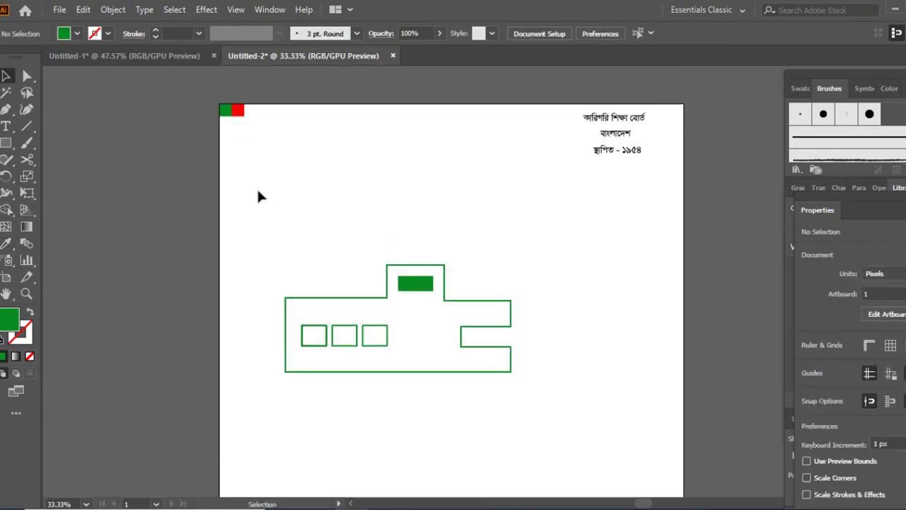
pyautogui.click(5, 142)
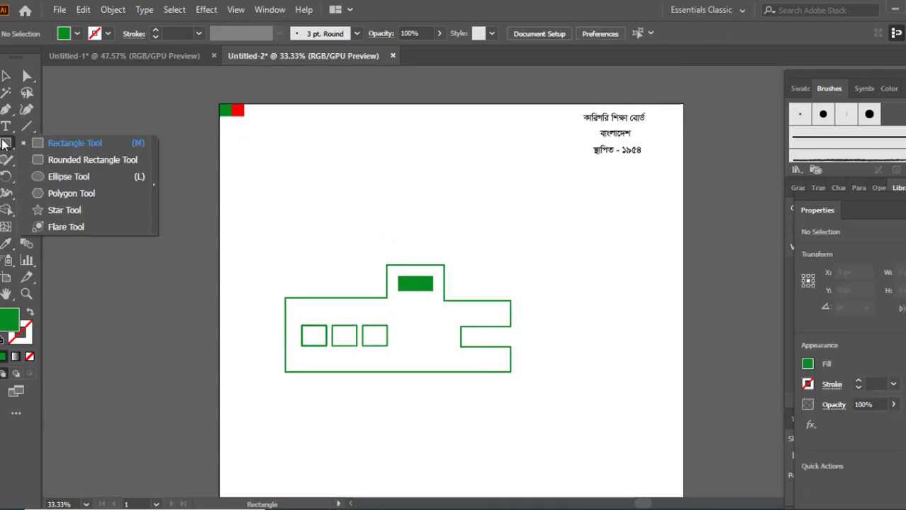
pyautogui.click(30, 313)
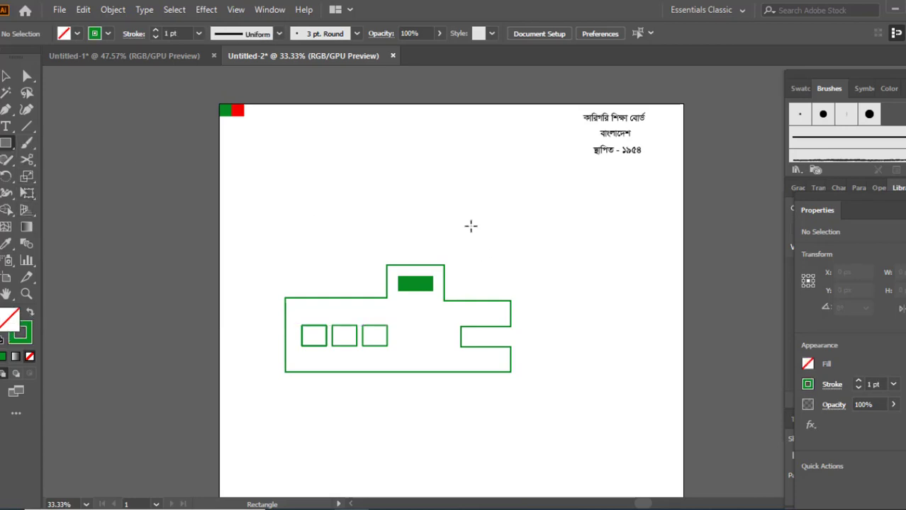
pyautogui.moveTo(471, 225); pyautogui.dragTo(489, 300)
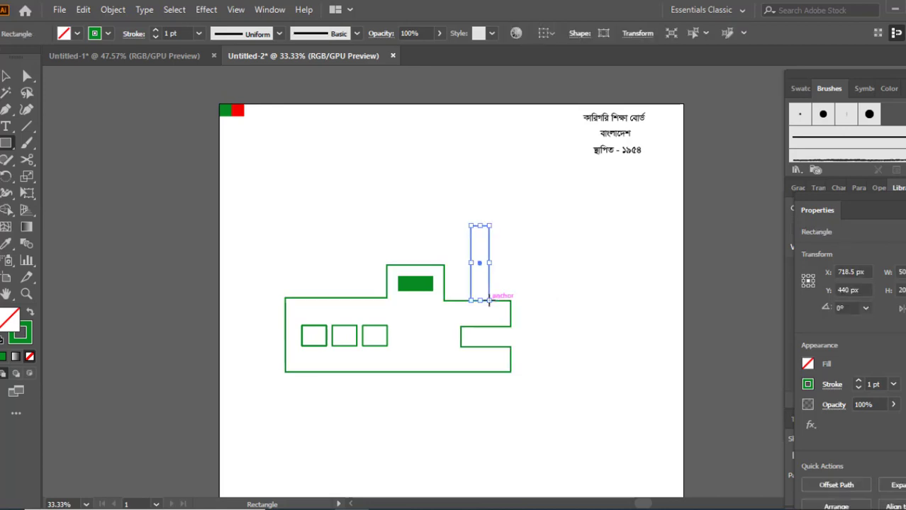
# Try rounding the tall rectangle's corners with the corner widget, and undo the rounding.
pyautogui.click(27, 76)
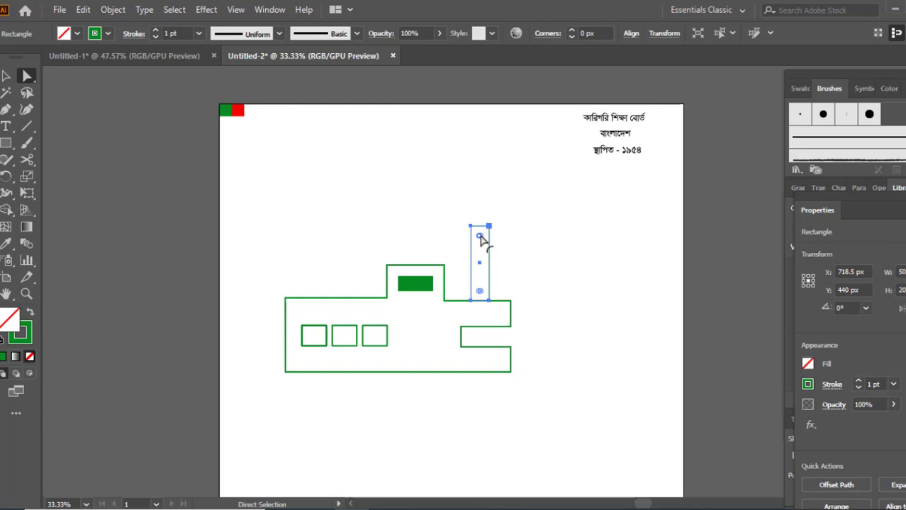
pyautogui.moveTo(480, 236); pyautogui.dragTo(481, 243)
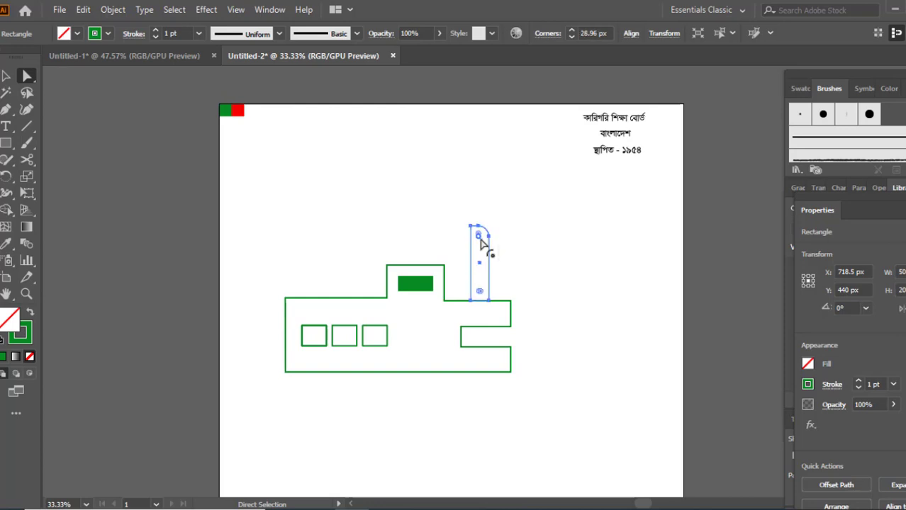
pyautogui.hotkey('ctrl', 'z')
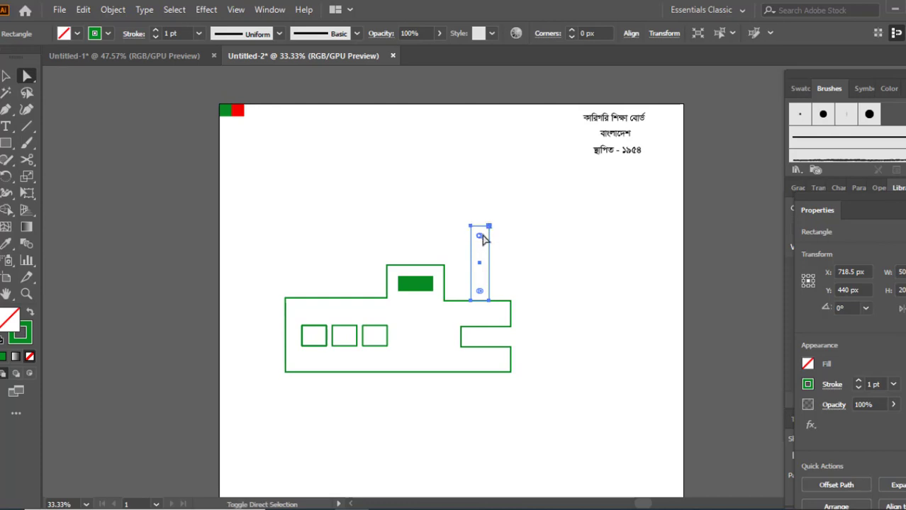
# Round the tall rectangle's top corners into a semicircular cap while keeping its bottom corners square.
pyautogui.moveTo(480, 238); pyautogui.dragTo(480, 246)
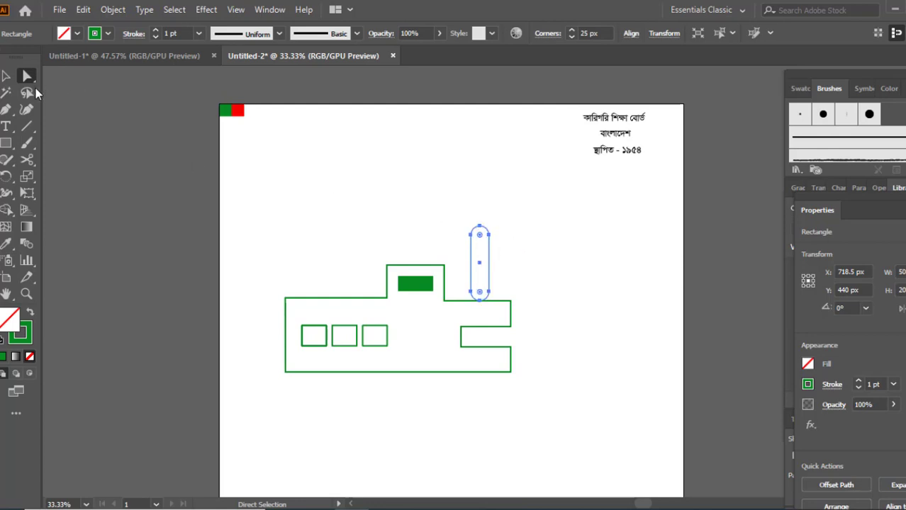
pyautogui.click(5, 76)
pyautogui.click(519, 257)
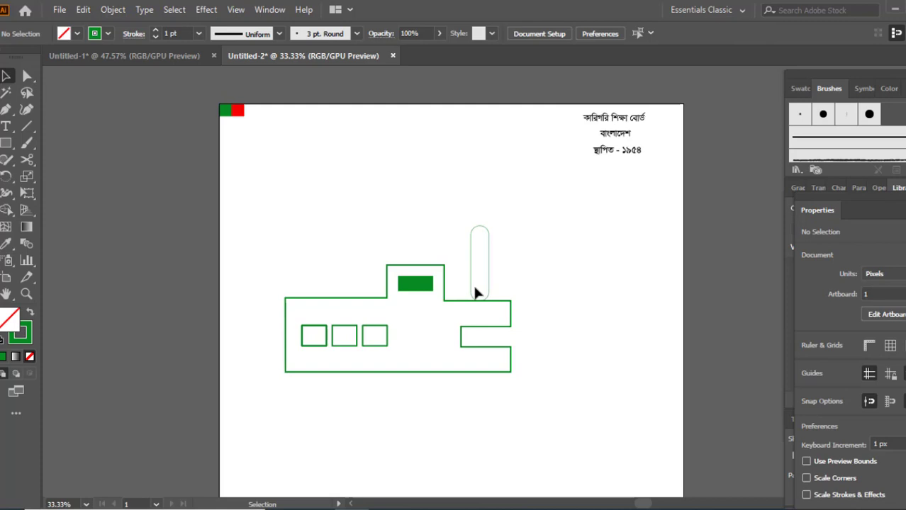
pyautogui.click(489, 290)
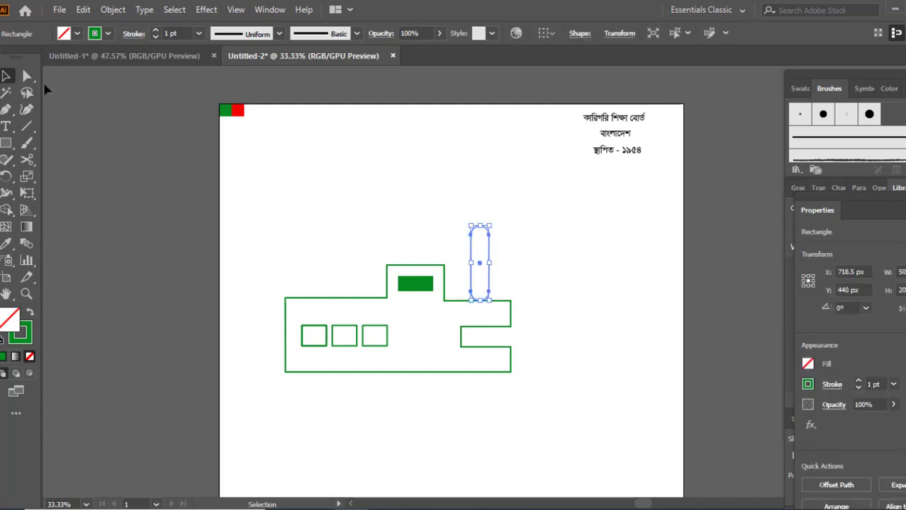
pyautogui.click(28, 77)
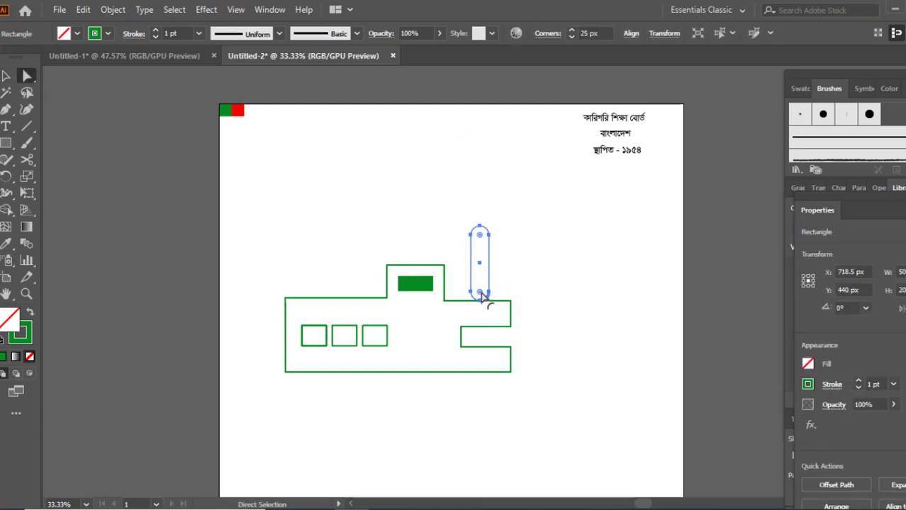
pyautogui.moveTo(481, 295); pyautogui.dragTo(468, 310)
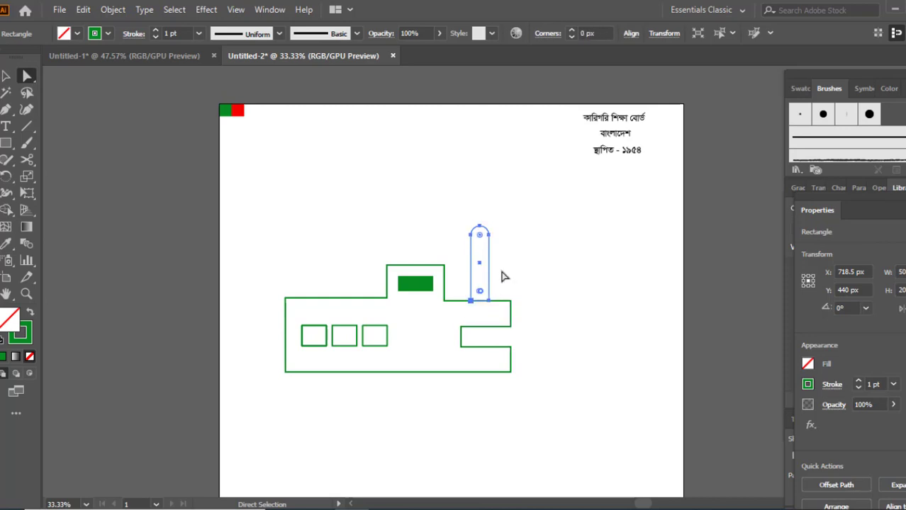
# Give the tall rounded rectangle the 3 pt green outline of the windows using the Eyedropper.
pyautogui.press('v')
pyautogui.click(512, 253)
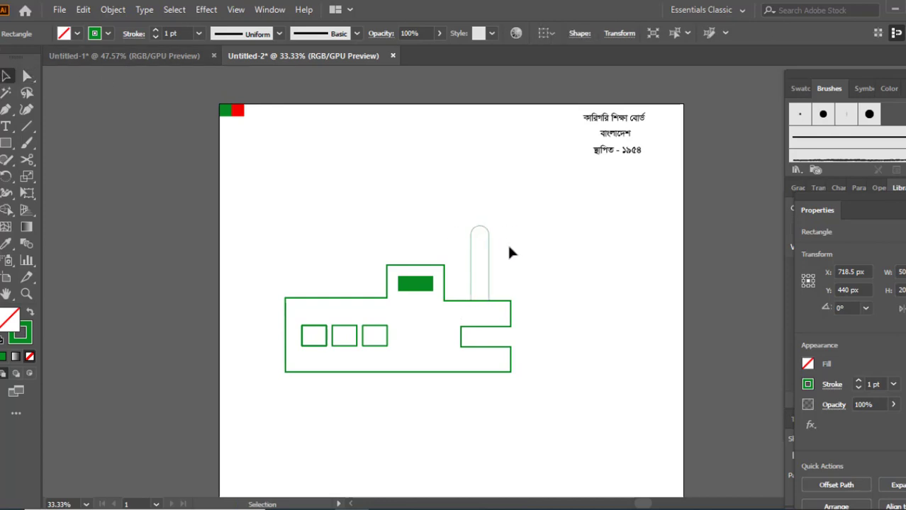
pyautogui.click(488, 249)
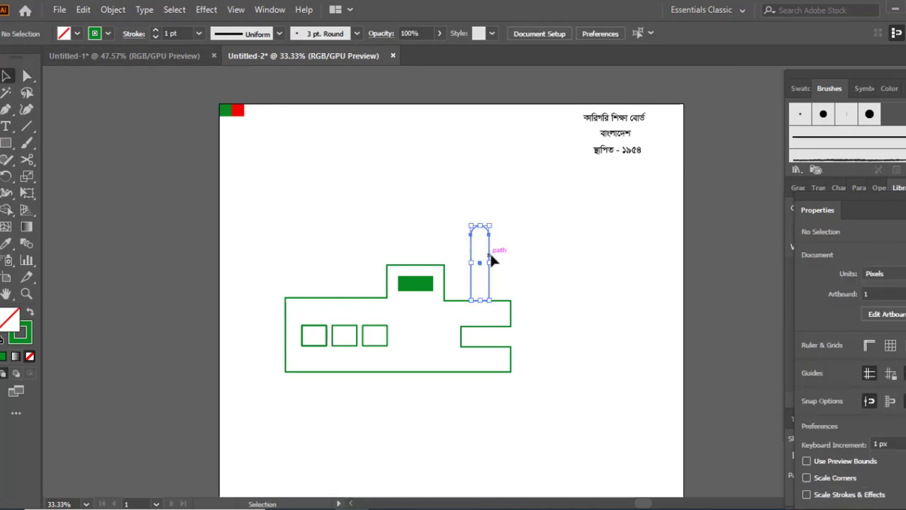
pyautogui.click(5, 244)
pyautogui.click(334, 294)
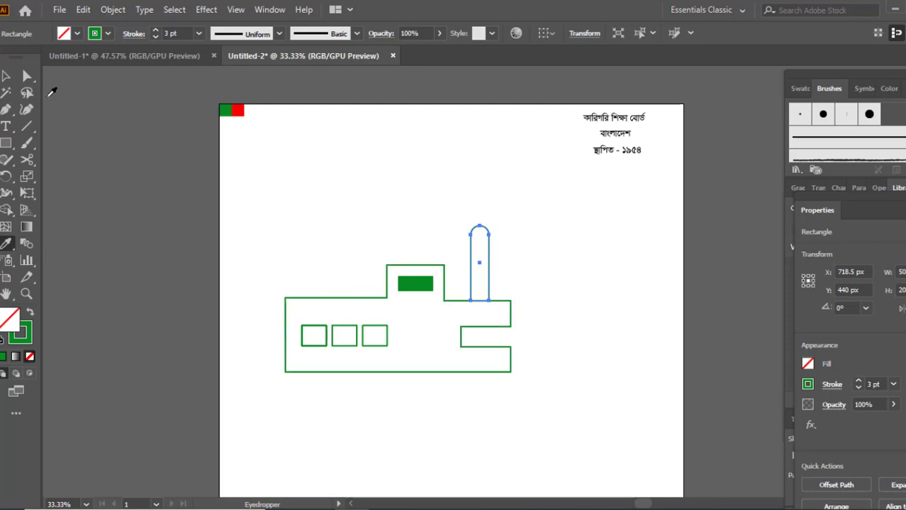
pyautogui.press('v')
pyautogui.click(344, 181)
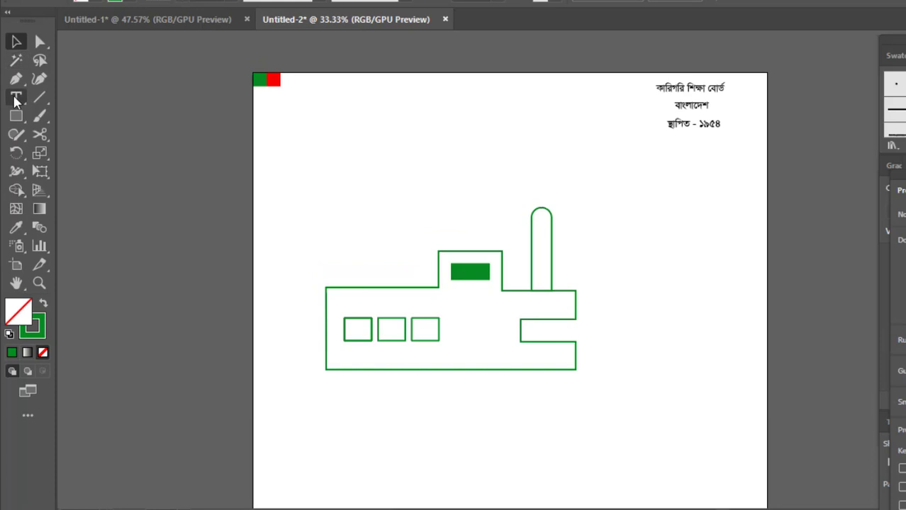
# With the Pen tool, draw a closed canopy shape with bumpy arches above the left part of the building.
pyautogui.click(15, 79)
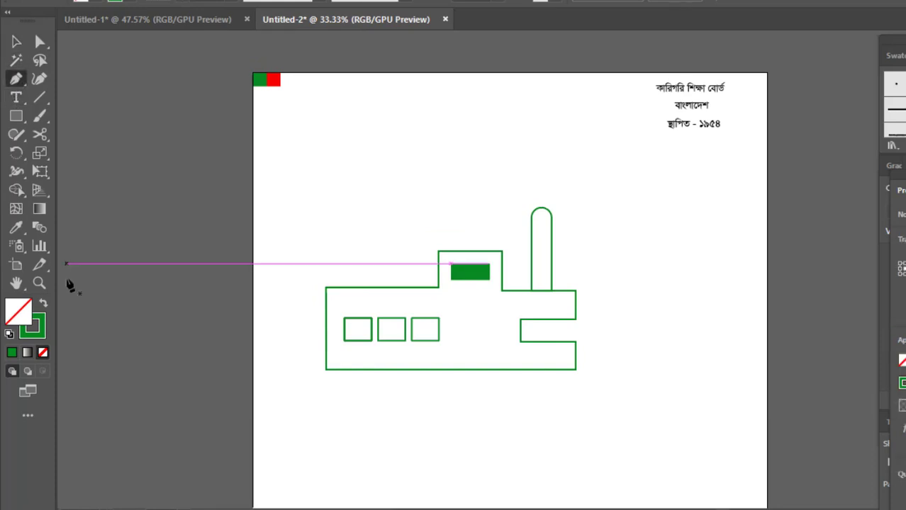
pyautogui.click(42, 304)
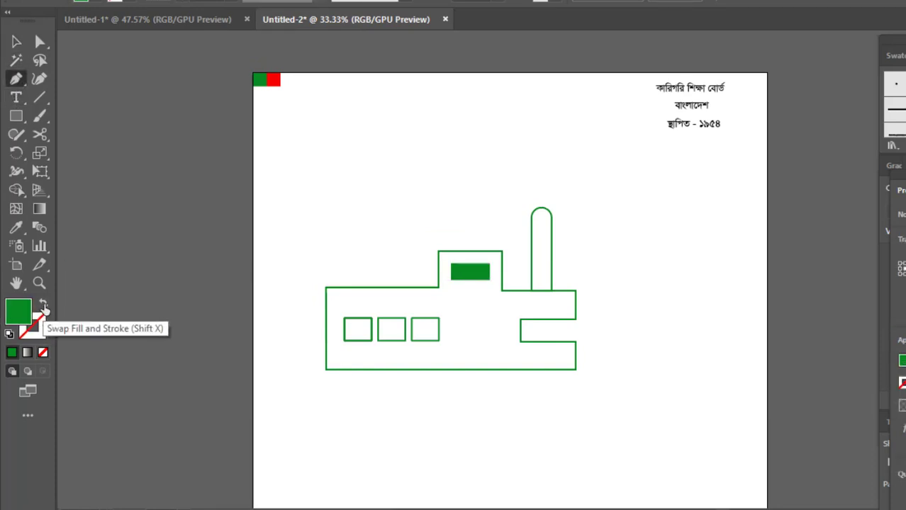
pyautogui.click(44, 310)
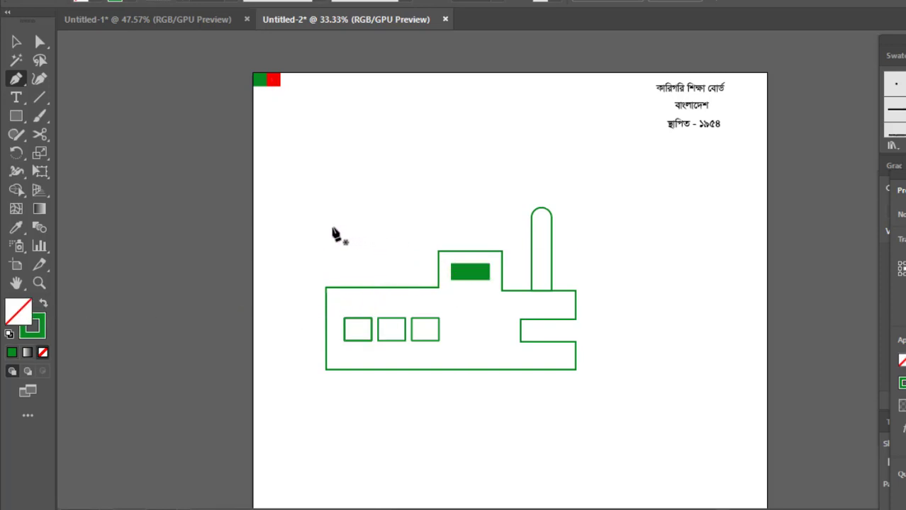
pyautogui.click(337, 230)
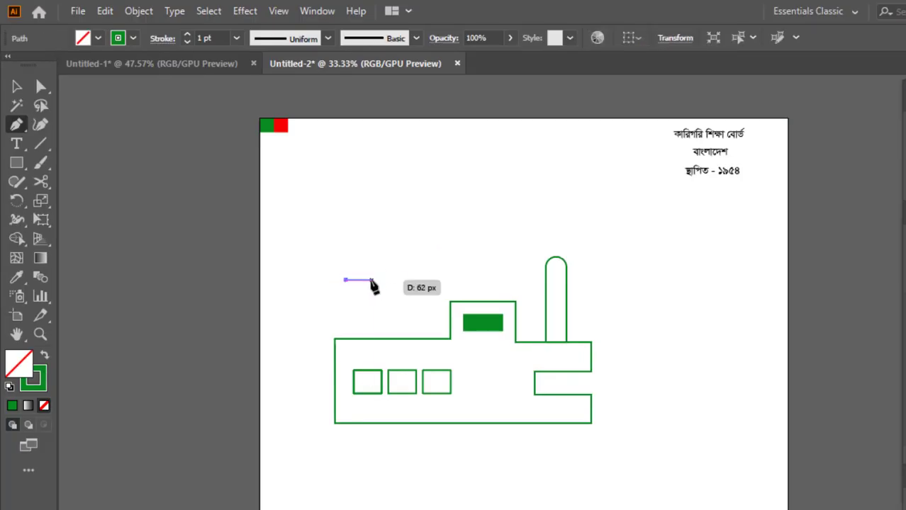
pyautogui.click(367, 280)
pyautogui.moveTo(408, 280); pyautogui.dragTo(431, 309)
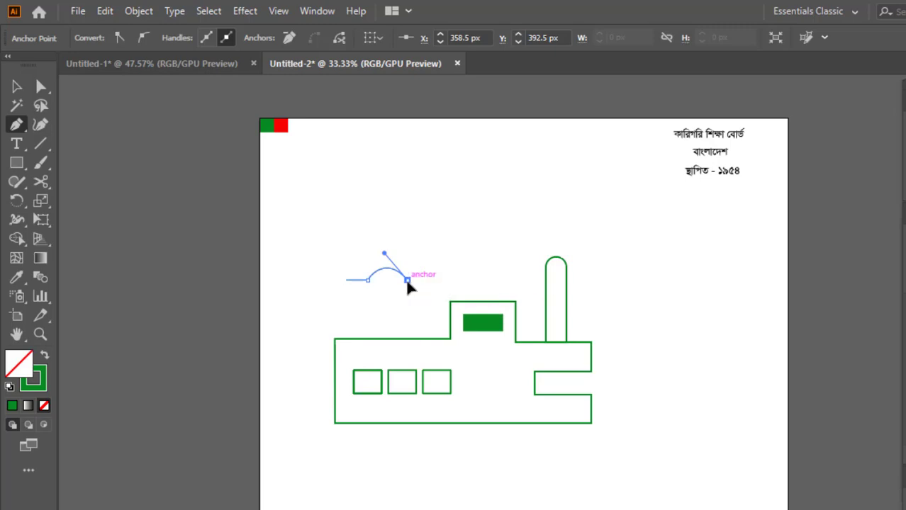
pyautogui.click(408, 280)
pyautogui.click(436, 280)
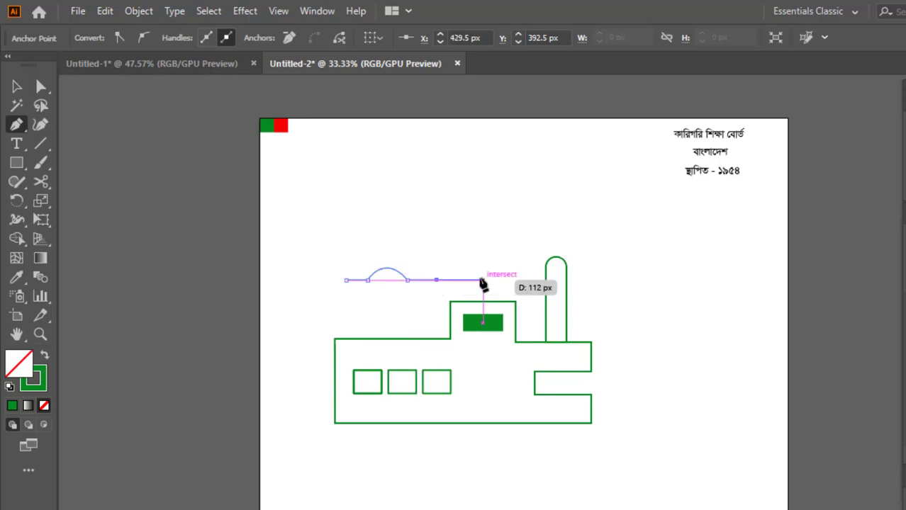
pyautogui.click(479, 280)
pyautogui.hotkey('ctrl', 'z')
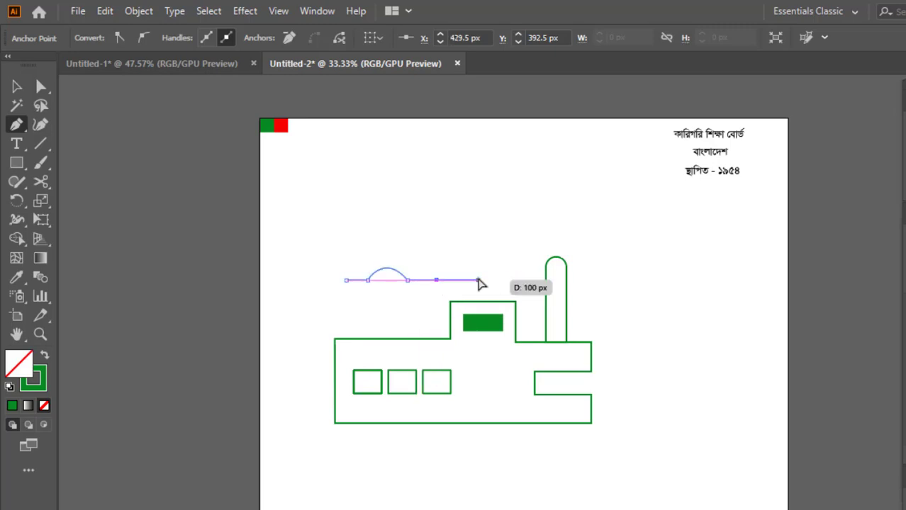
pyautogui.click(479, 281)
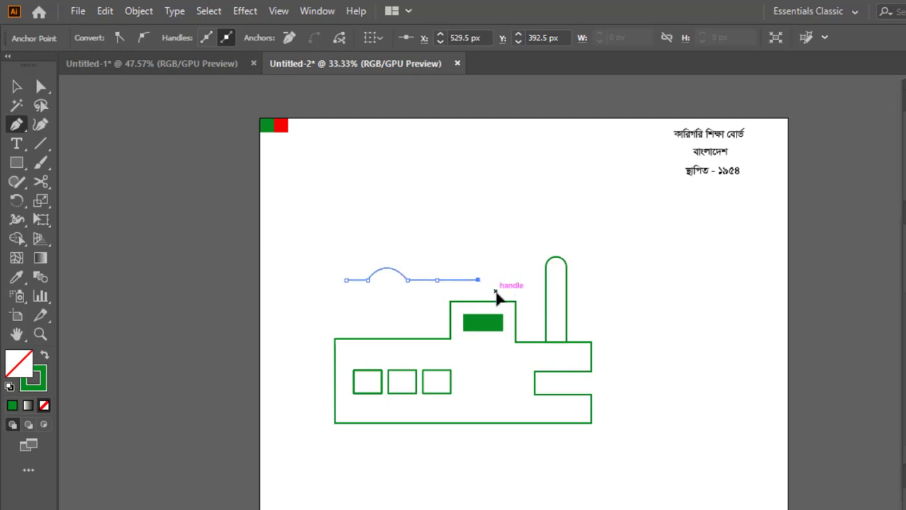
pyautogui.hotkey('ctrl', 'z')
pyautogui.moveTo(480, 280); pyautogui.dragTo(510, 316)
pyautogui.click(479, 280)
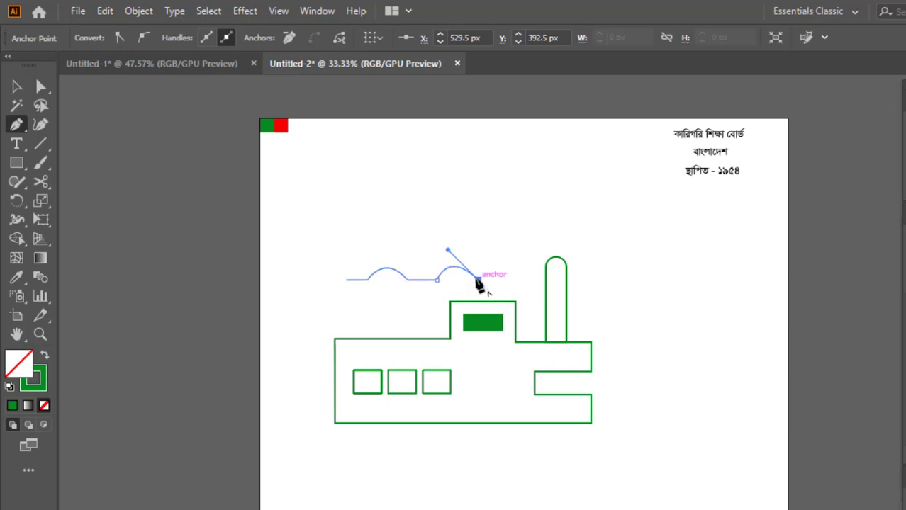
pyautogui.moveTo(502, 283); pyautogui.dragTo(403, 280)
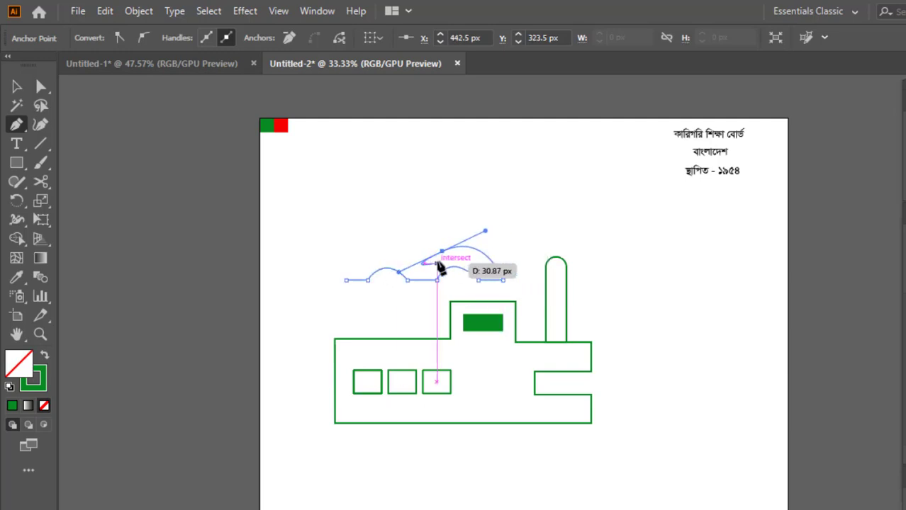
pyautogui.click(442, 253)
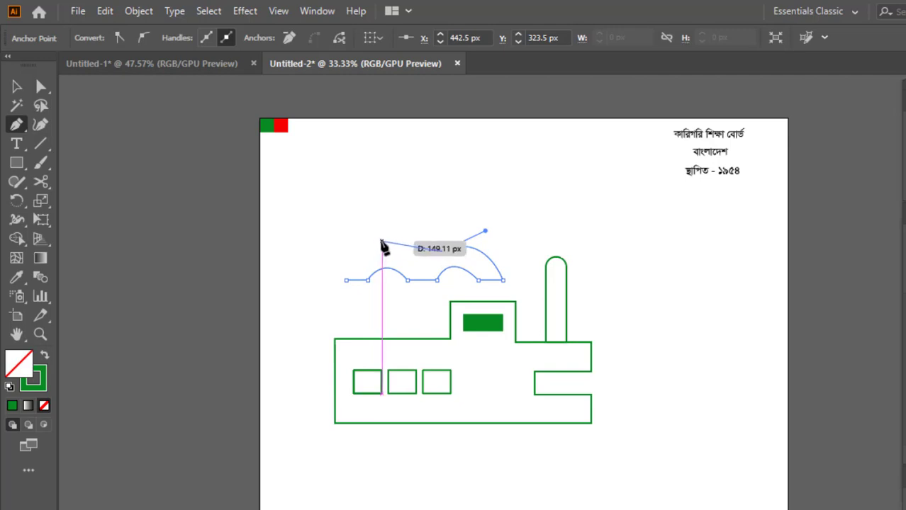
pyautogui.moveTo(382, 242); pyautogui.dragTo(352, 322)
pyautogui.click(382, 243)
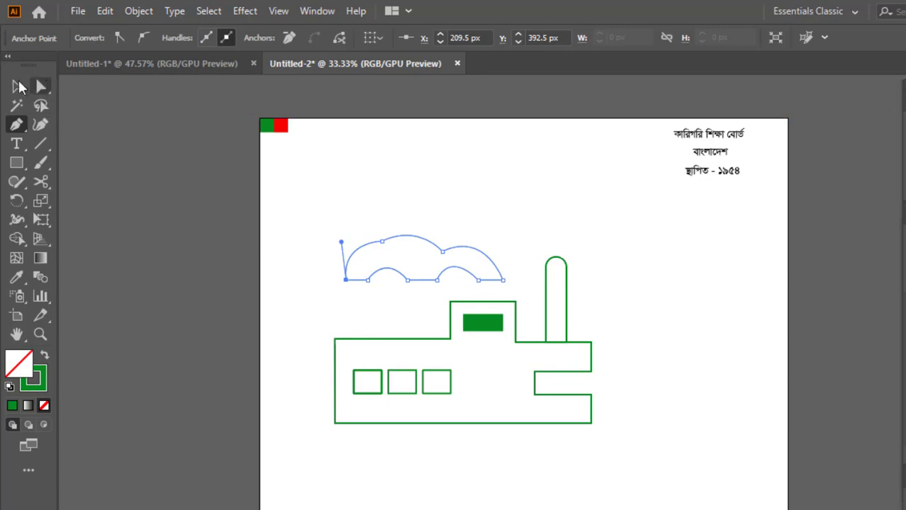
# Fill the canopy shape solid green using the Eyedropper on the small filled rectangle.
pyautogui.press('v')
pyautogui.click(17, 277)
pyautogui.click(480, 320)
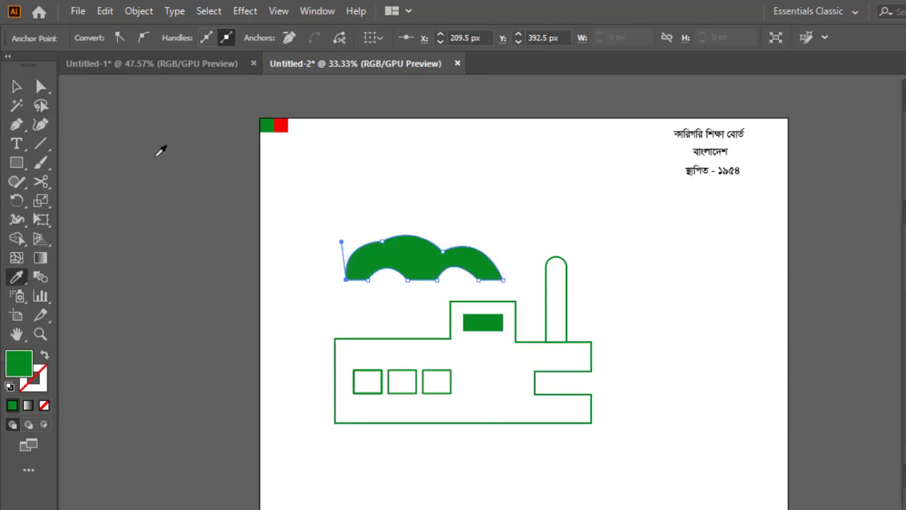
# Widen and reposition the green canopy so it spans above the building.
pyautogui.click(17, 87)
pyautogui.click(724, 336)
pyautogui.scroll(2, 501, 470)
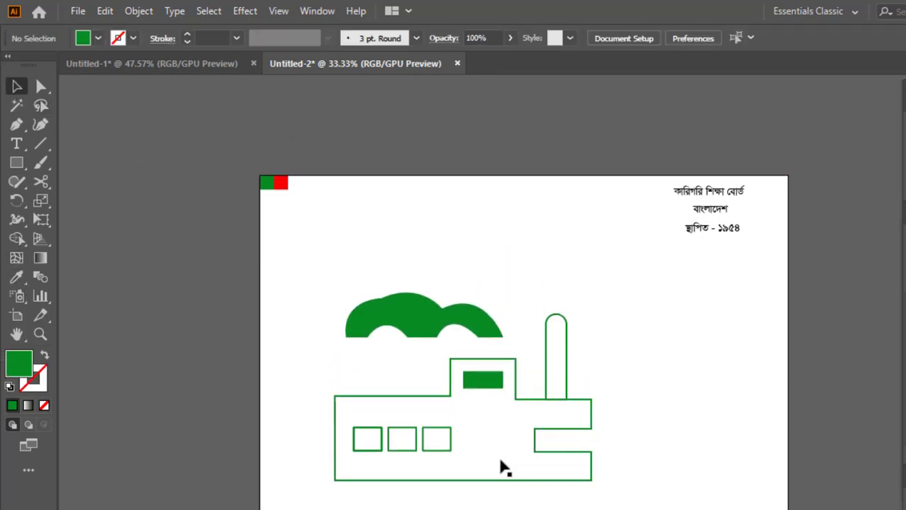
pyautogui.moveTo(482, 312); pyautogui.dragTo(518, 306)
pyautogui.moveTo(381, 290); pyautogui.dragTo(338, 319)
pyautogui.click(504, 237)
pyautogui.click(380, 281)
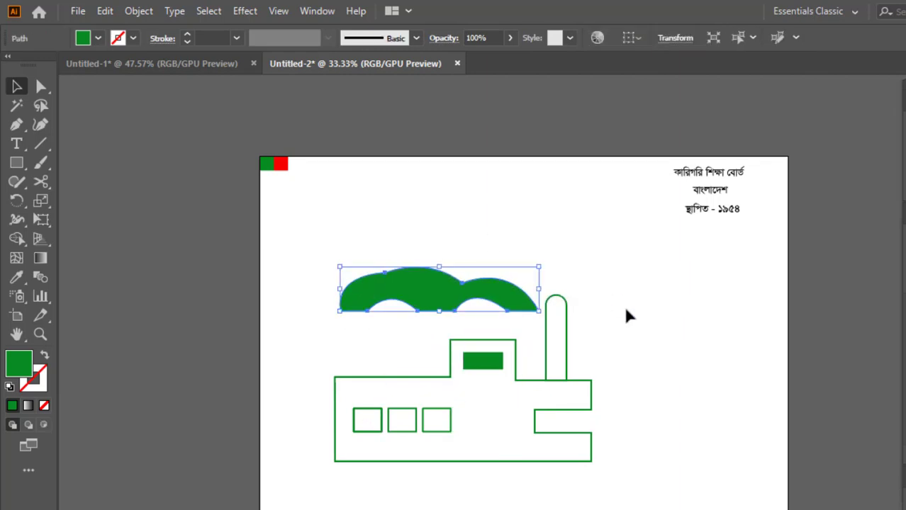
# Select all the building and canopy parts and group them.
pyautogui.scroll(-2, 631, 315)
pyautogui.scroll(-2, 638, 305)
pyautogui.click(634, 281)
pyautogui.moveTo(308, 138); pyautogui.dragTo(541, 297)
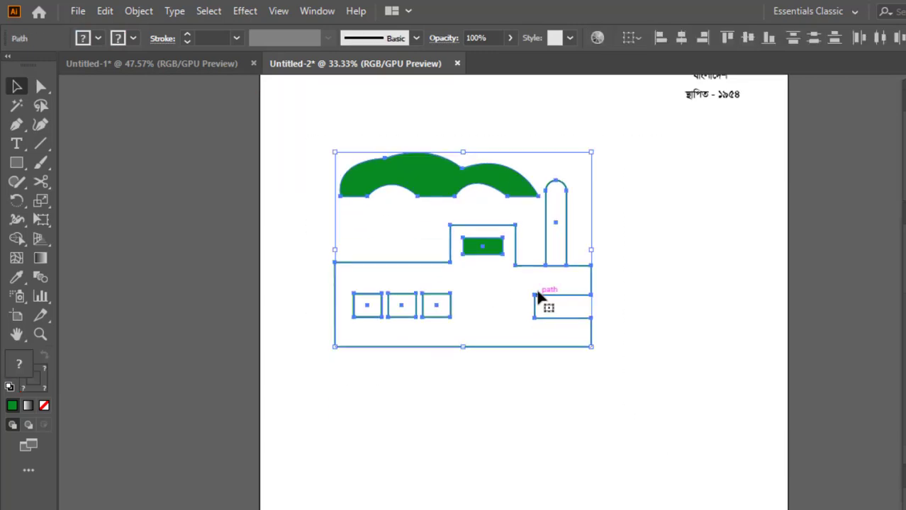
pyautogui.rightClick(540, 297)
pyautogui.click(591, 348)
pyautogui.click(616, 292)
pyautogui.moveTo(419, 175)
pyautogui.mouseDown()
pyautogui.moveTo(623, 403)
pyautogui.moveTo(421, 178)
pyautogui.mouseUp()
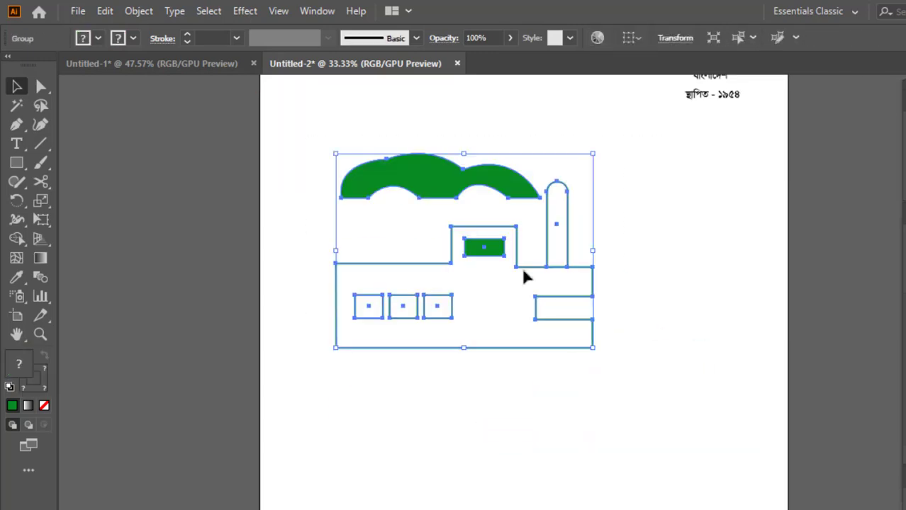
# Scale the grouped building down and move it off the artboard to its left.
pyautogui.moveTo(596, 345); pyautogui.dragTo(498, 276)
pyautogui.click(578, 309)
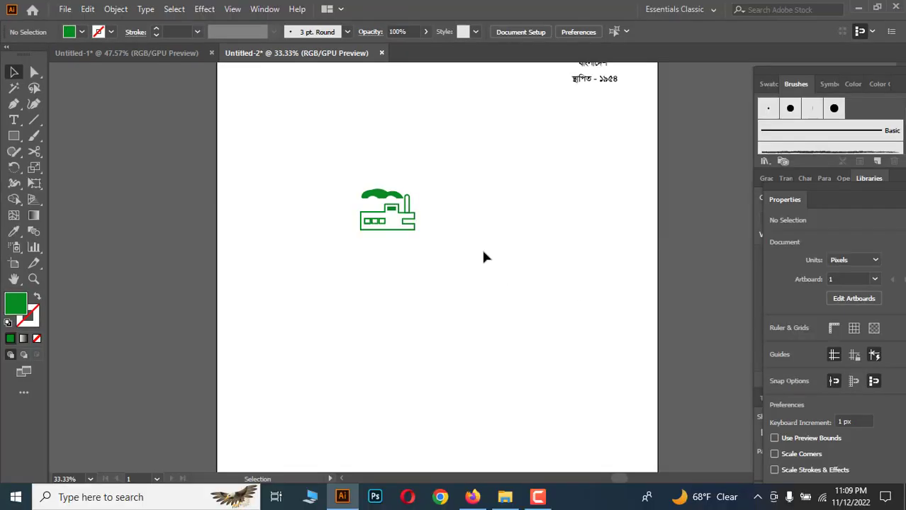
pyautogui.scroll(1, 485, 256)
pyautogui.moveTo(401, 251); pyautogui.dragTo(130, 230)
pyautogui.click(155, 309)
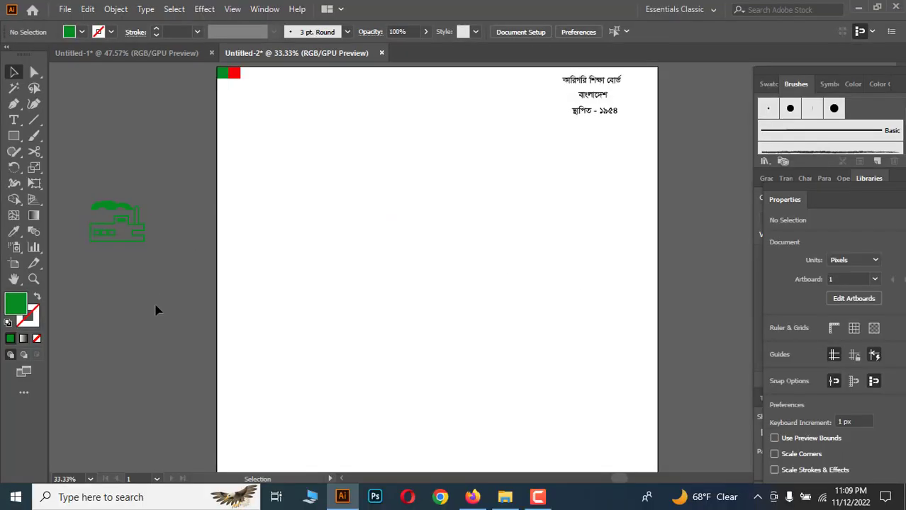
# Draw a green circle about 293 px in diameter in the middle of the artboard with the Ellipse tool.
pyautogui.scroll(-1, 156, 309)
pyautogui.click(14, 135)
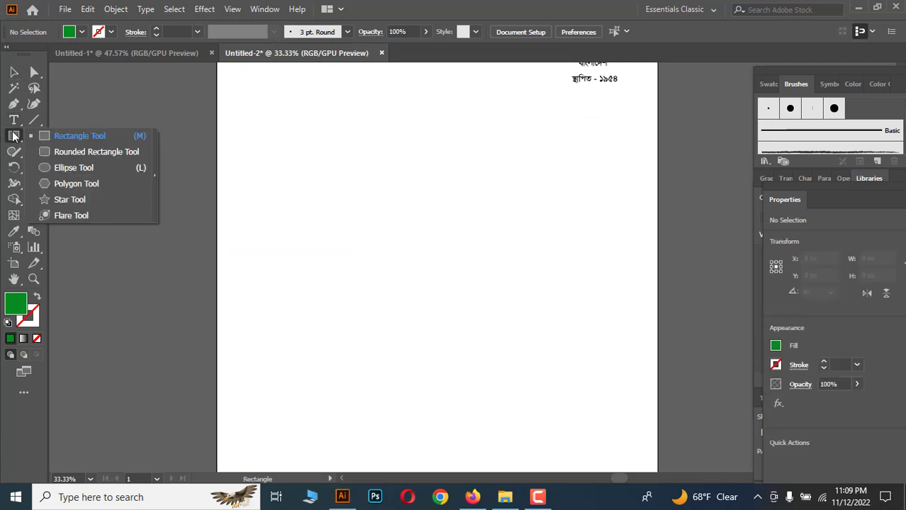
pyautogui.click(60, 168)
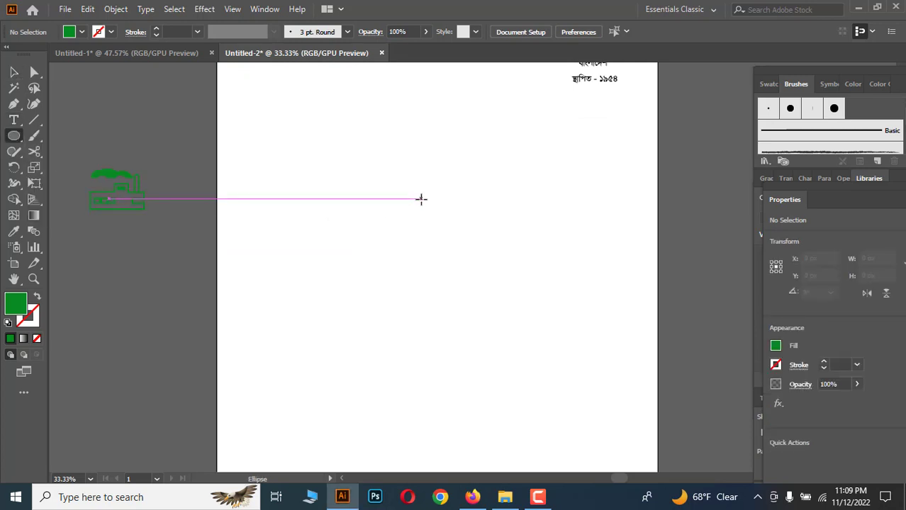
pyautogui.moveTo(399, 190); pyautogui.dragTo(500, 290)
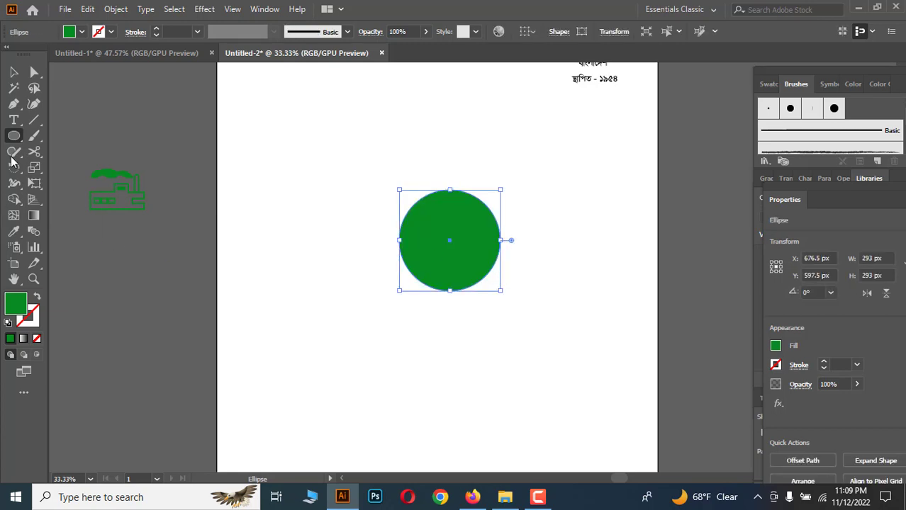
# Swap the circle's green fill to a green outline and hide its bounding box.
pyautogui.press('v')
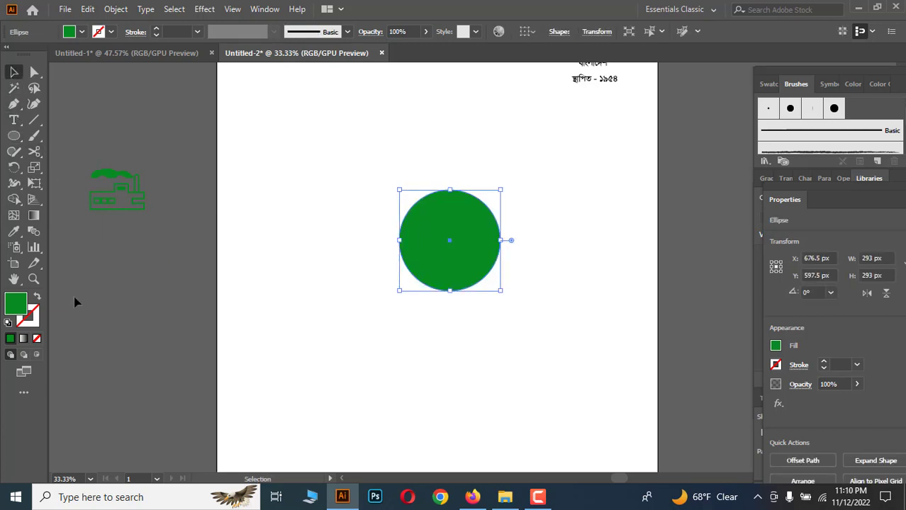
pyautogui.click(37, 296)
pyautogui.scroll(1, 73, 303)
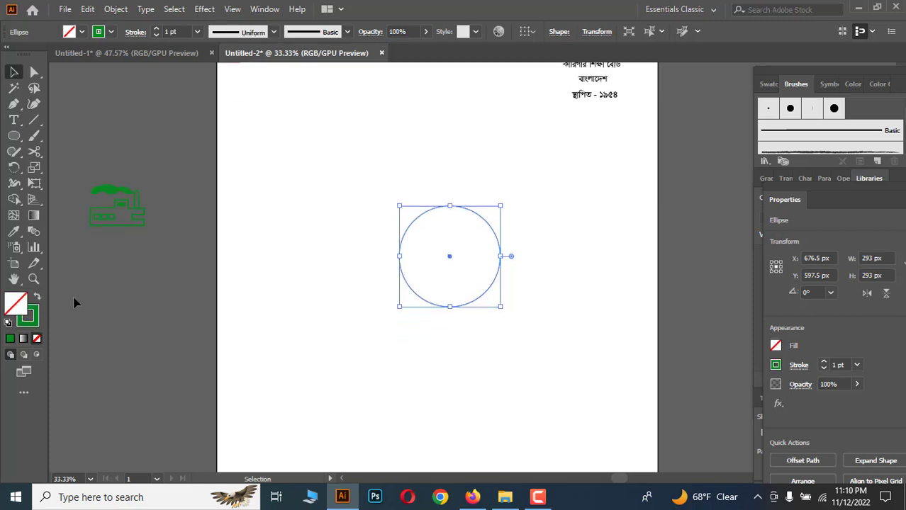
pyautogui.scroll(1, 74, 303)
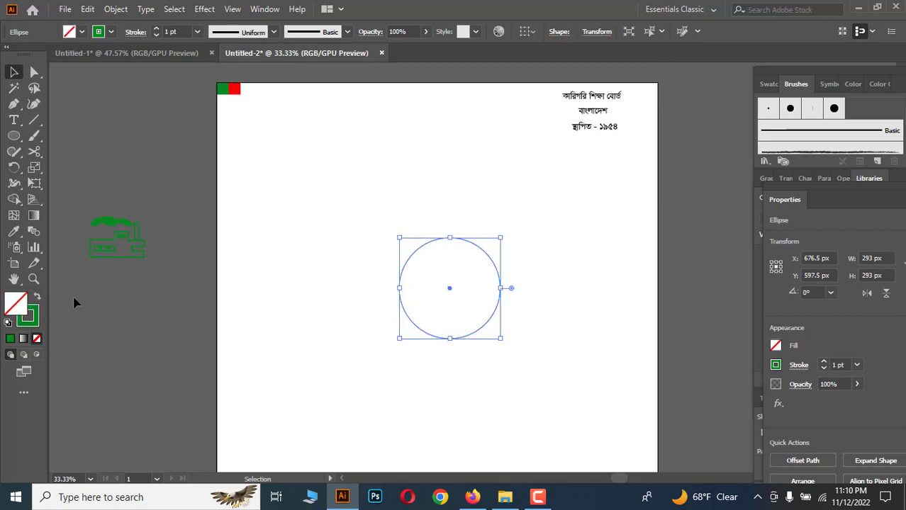
pyautogui.click(296, 269)
pyautogui.click(439, 245)
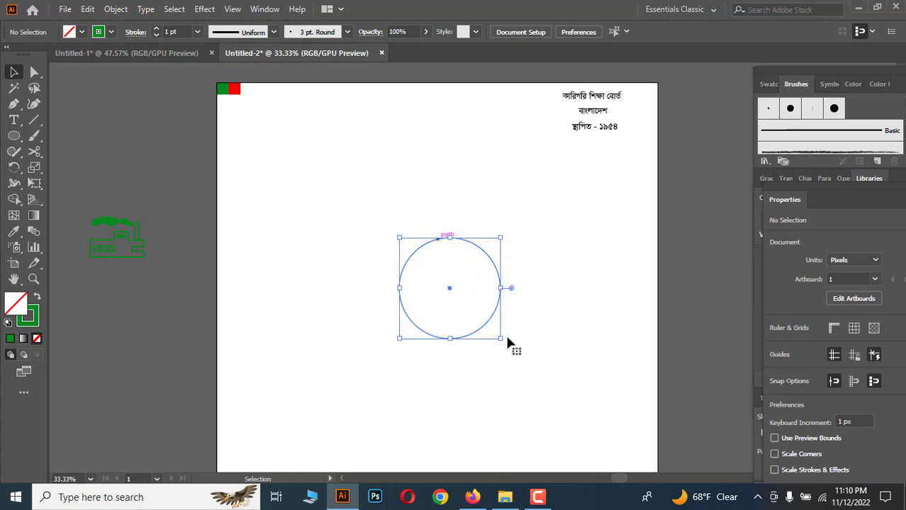
pyautogui.scroll(-1, 506, 344)
pyautogui.hotkey('ctrl', 'shift', 'b')
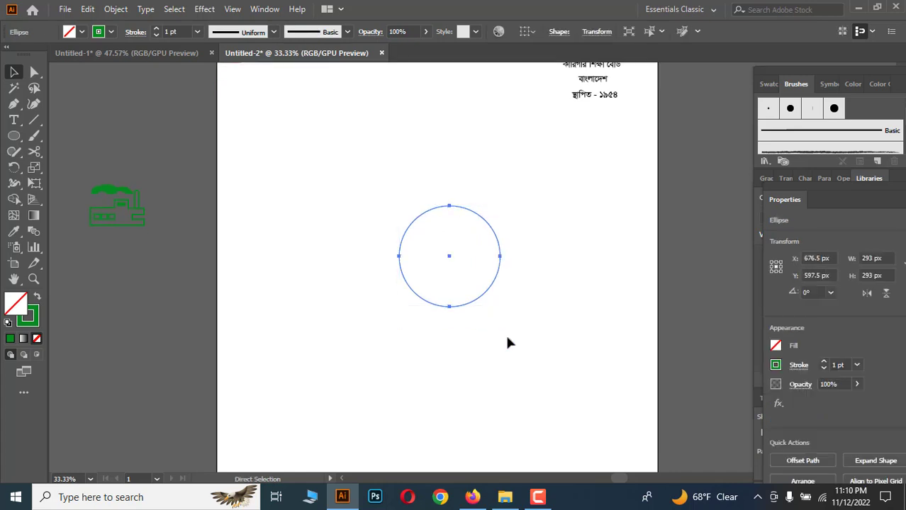
# Show the rulers and pull a horizontal and a vertical guide through the circle.
pyautogui.hotkey('ctrl', 'r')
pyautogui.hotkey('ctrl', 'shift', 'b')
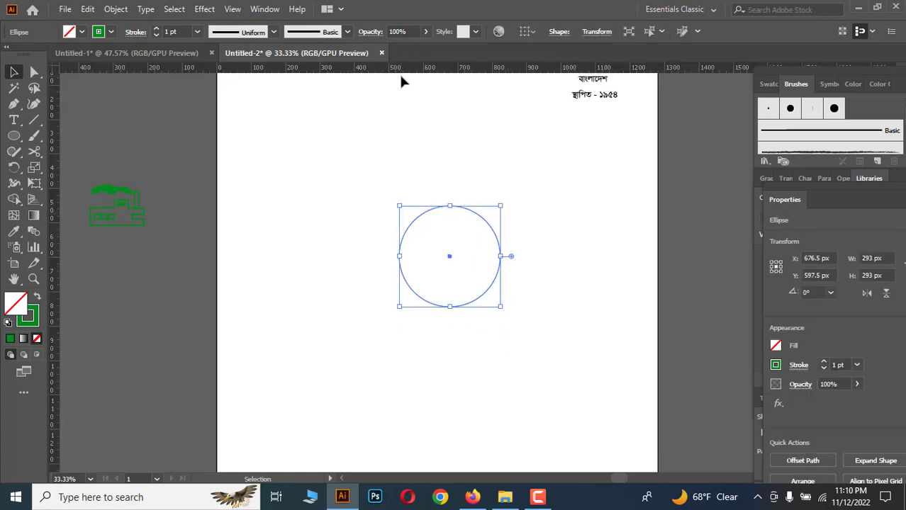
pyautogui.moveTo(400, 74); pyautogui.dragTo(432, 258)
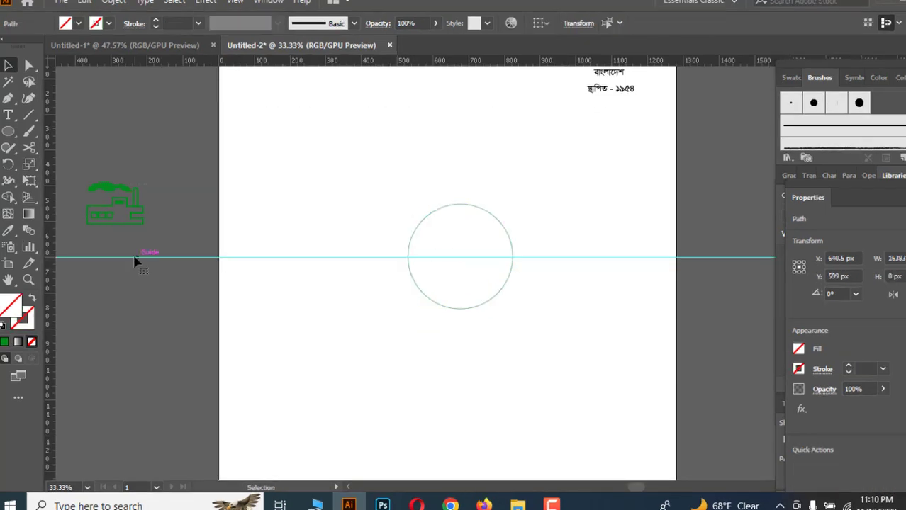
pyautogui.moveTo(54, 252); pyautogui.dragTo(467, 316)
# Select the circle with both guides and align them to each other's horizontal and vertical centres.
pyautogui.click(480, 309)
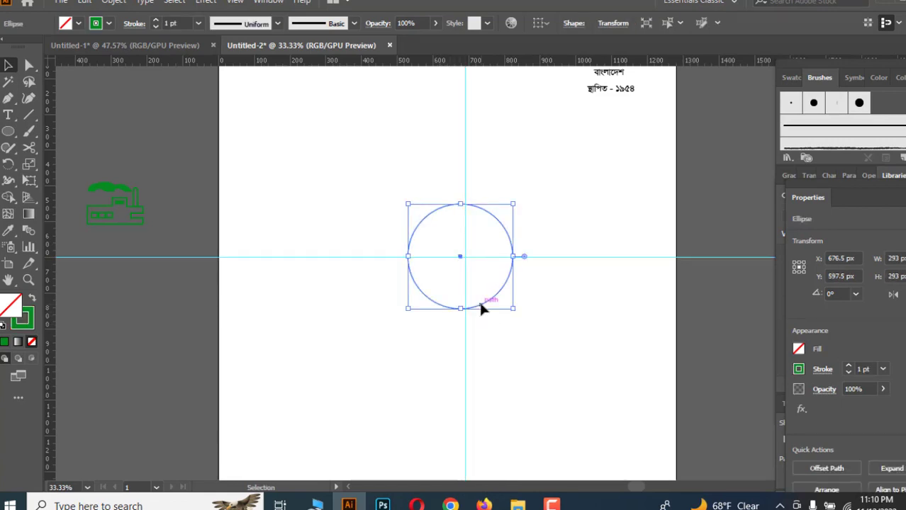
pyautogui.moveTo(351, 147); pyautogui.dragTo(558, 357)
pyautogui.click(584, 24)
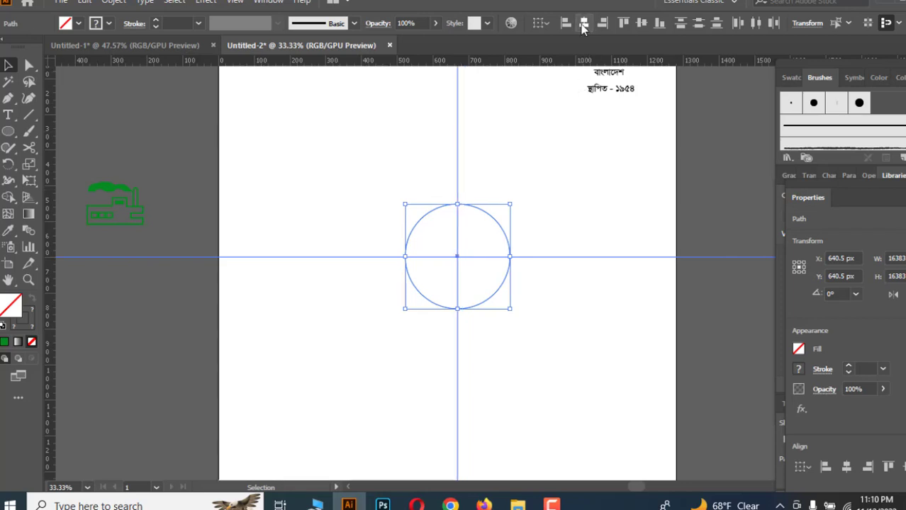
pyautogui.click(640, 28)
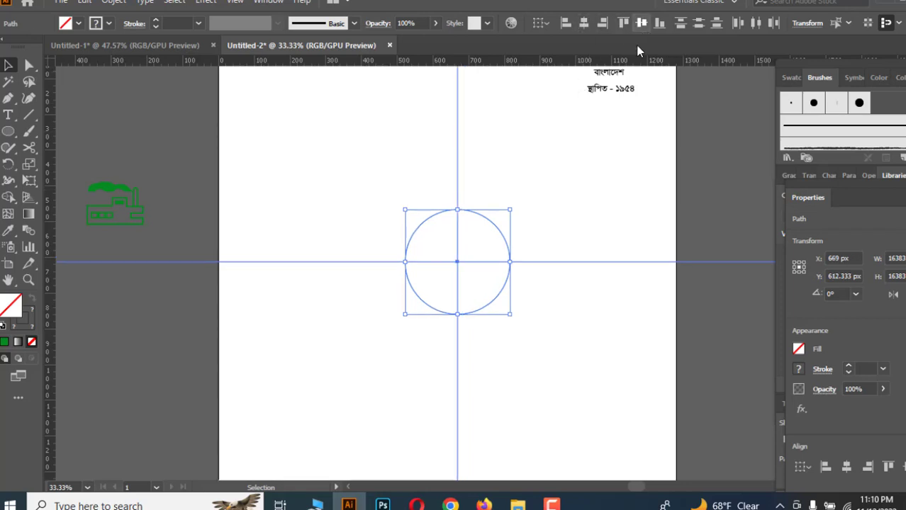
pyautogui.click(554, 298)
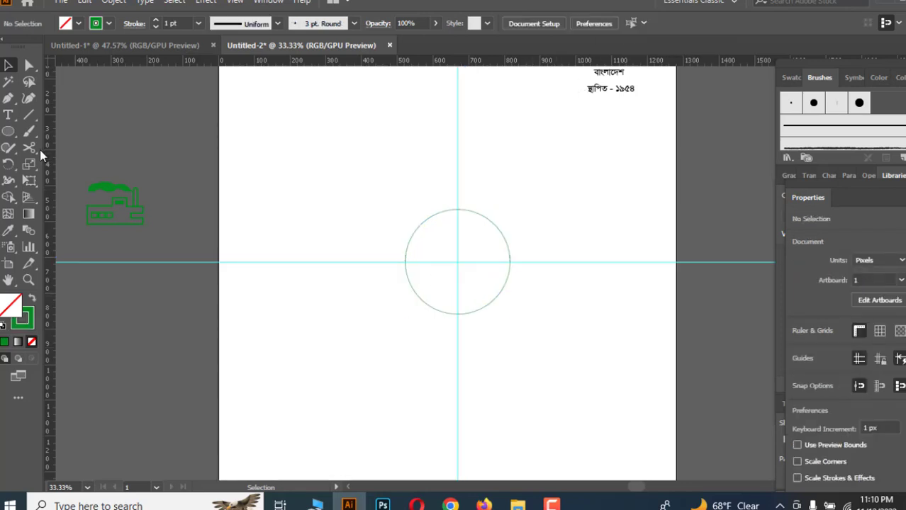
pyautogui.click(410, 230)
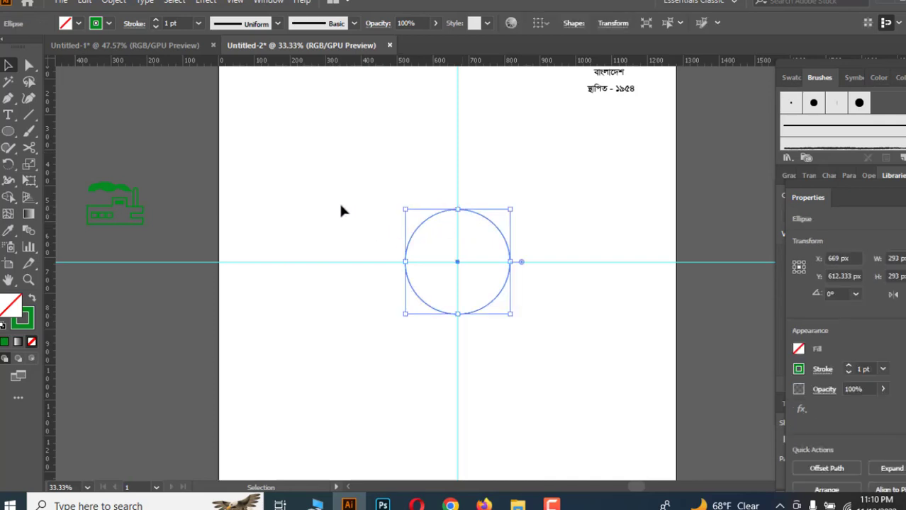
pyautogui.click(338, 202)
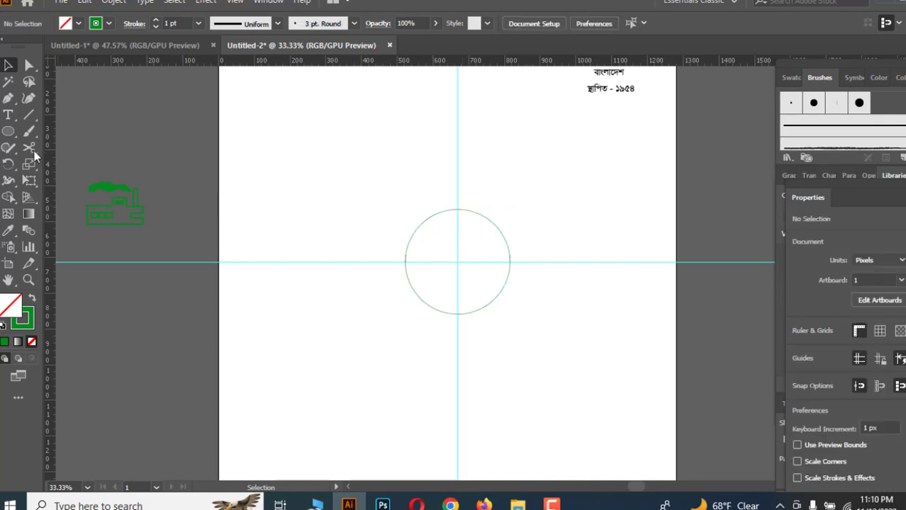
# Draw a vertical line about 381 px long along the guide above the circle and give it a 3 pt stroke.
pyautogui.click(28, 114)
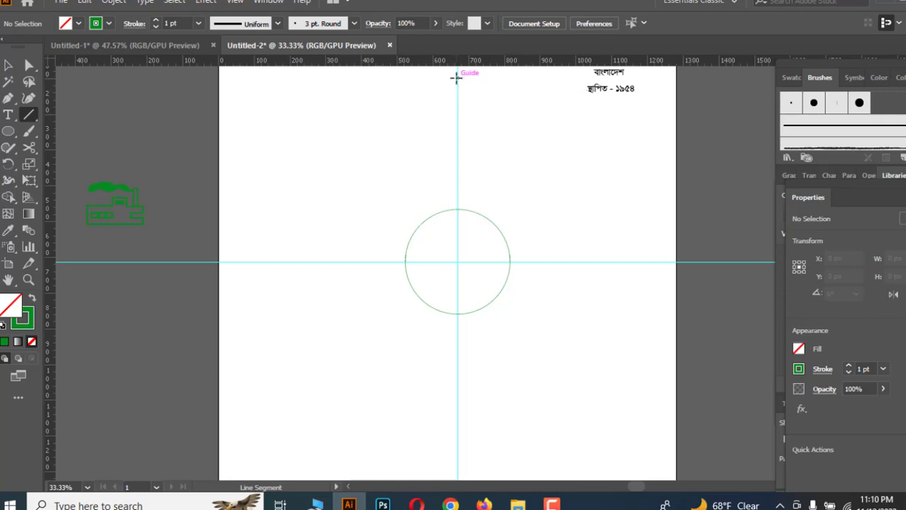
pyautogui.moveTo(455, 73); pyautogui.dragTo(458, 210)
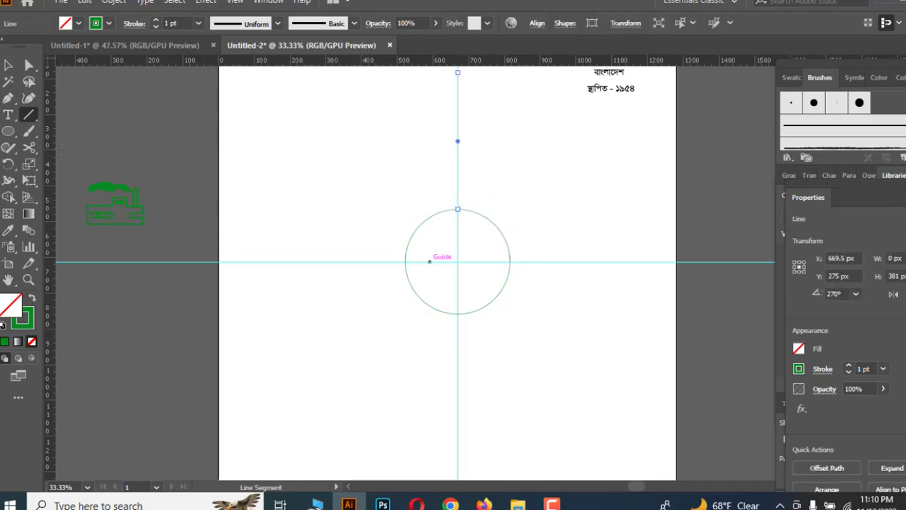
pyautogui.click(7, 68)
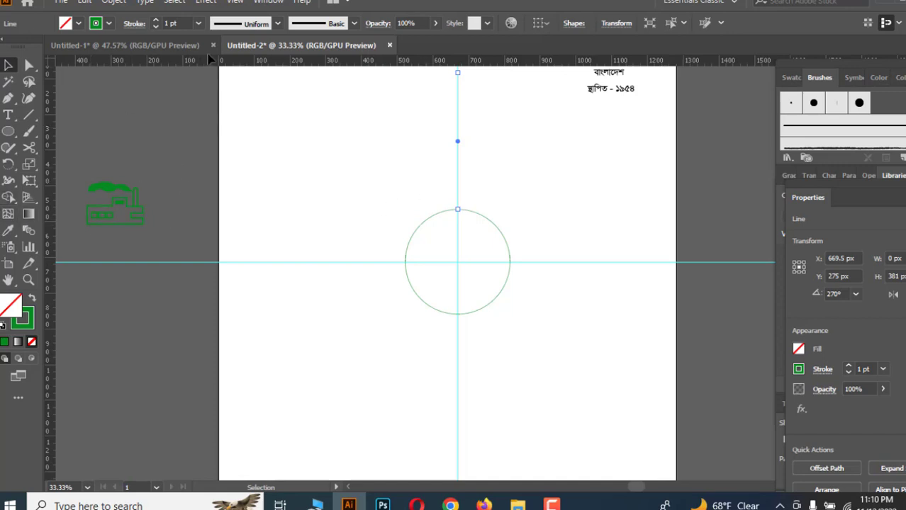
pyautogui.click(199, 23)
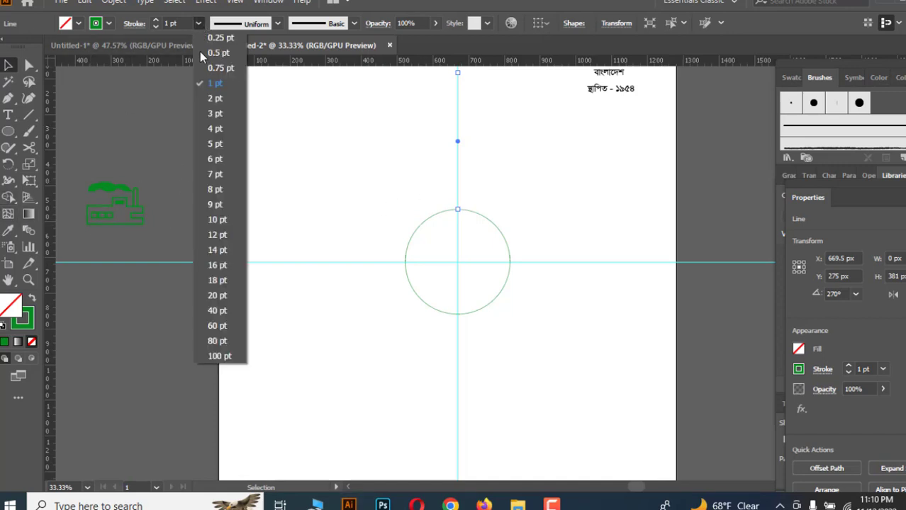
pyautogui.click(214, 114)
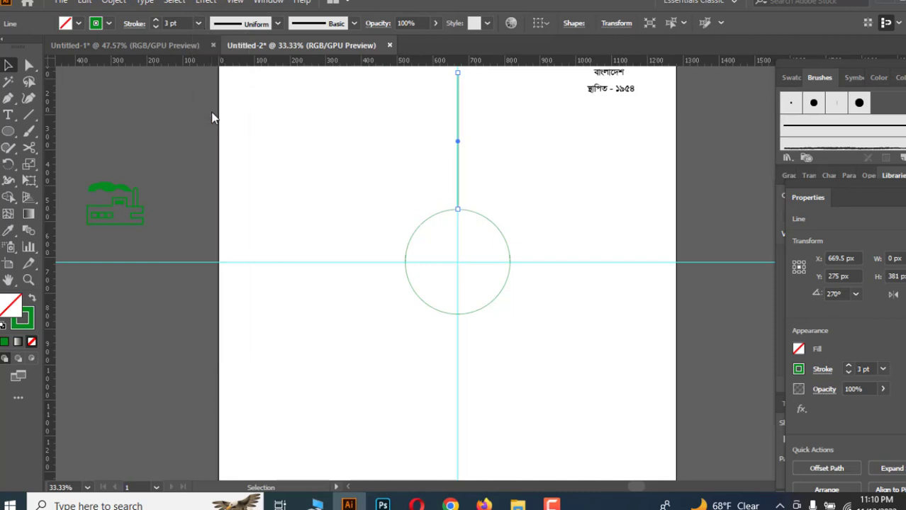
# Rotate a copy of the line by 6° around the circle's centre.
pyautogui.click(8, 163)
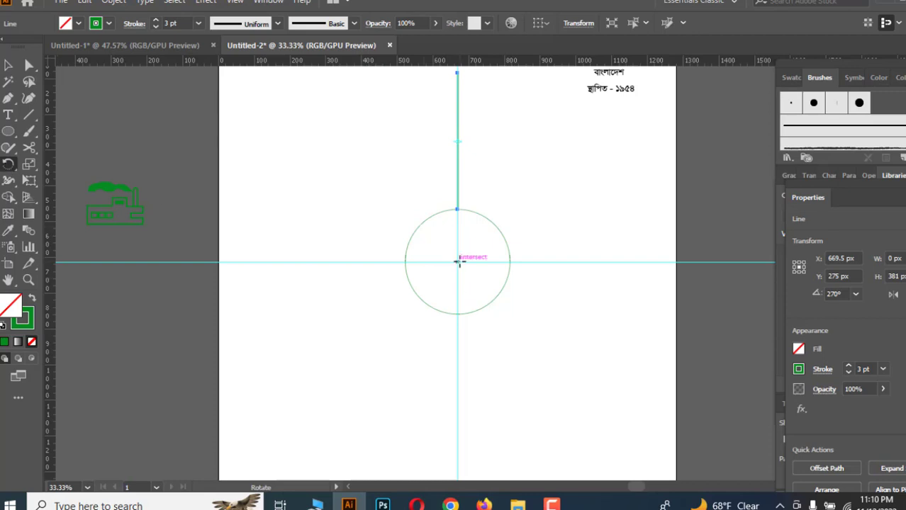
pyautogui.keyDown('alt'); pyautogui.click(459, 262); pyautogui.keyUp('alt')
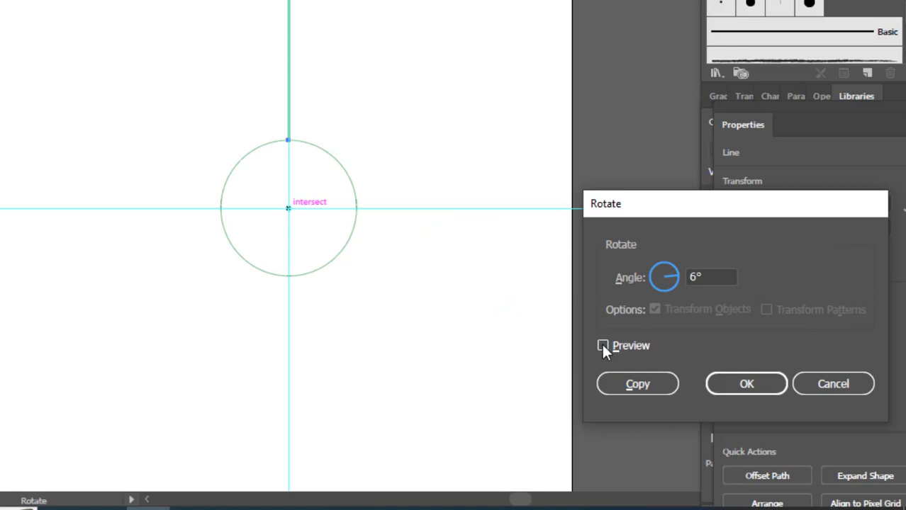
pyautogui.click(602, 346)
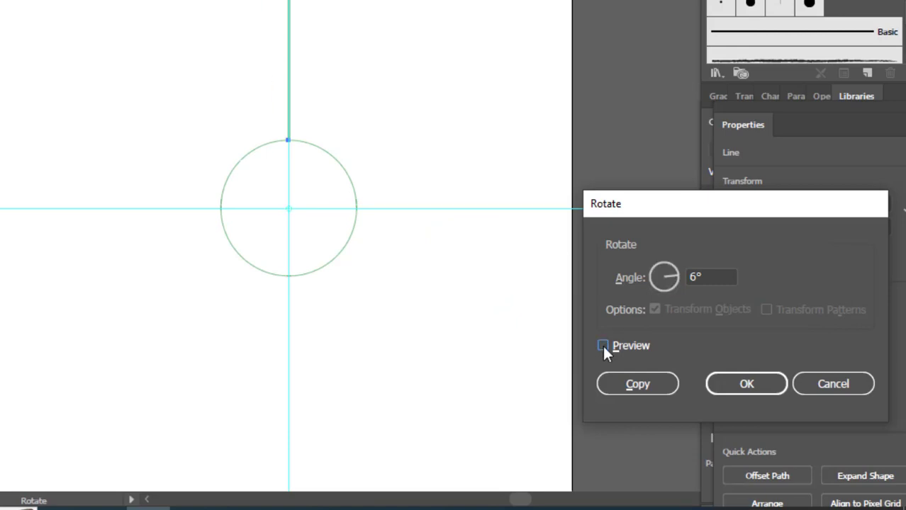
pyautogui.click(603, 346)
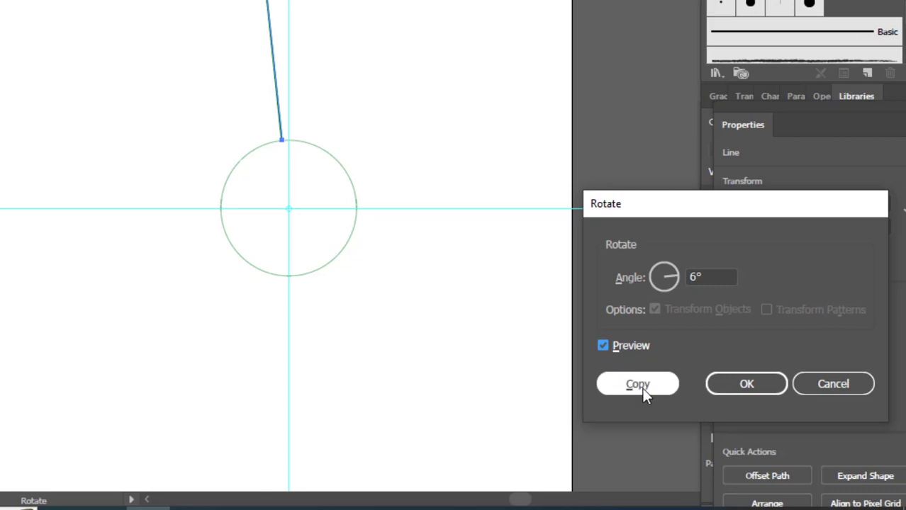
pyautogui.click(642, 386)
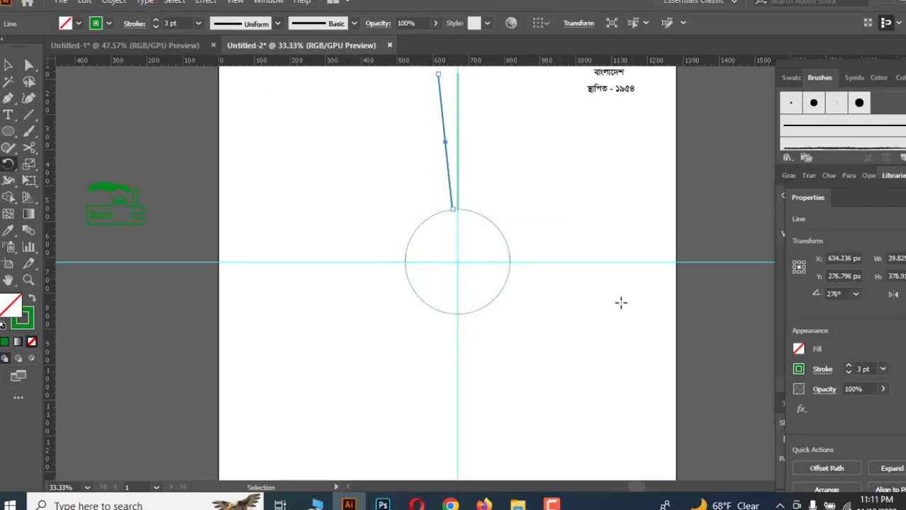
# Repeat the rotated copy until the lines radiate all the way around the circle.
pyautogui.hotkey('ctrl', 'd')
pyautogui.hotkey('ctrl', 'd')
pyautogui.hotkey('ctrl', 'd')
pyautogui.hotkey('ctrl', 'd')
pyautogui.hotkey('ctrl', 'd')
pyautogui.hotkey('ctrl', 'd')
pyautogui.hotkey('ctrl', 'd')
pyautogui.hotkey('ctrl', 'd')
pyautogui.hotkey('ctrl', 'd')
pyautogui.hotkey('ctrl', 'd')
pyautogui.hotkey('ctrl', 'd')
pyautogui.hotkey('ctrl', 'd')
pyautogui.hotkey('ctrl', 'd')
pyautogui.hotkey('ctrl', 'd')
pyautogui.hotkey('ctrl', 'd')
pyautogui.hotkey('ctrl', 'd')
pyautogui.hotkey('ctrl', 'd')
pyautogui.hotkey('ctrl', 'd')
pyautogui.hotkey('ctrl', 'd')
pyautogui.hotkey('ctrl', 'd')
pyautogui.hotkey('ctrl', 'd')
pyautogui.hotkey('ctrl', 'd')
pyautogui.hotkey('ctrl', 'd')
pyautogui.hotkey('ctrl', 'd')
pyautogui.hotkey('ctrl', 'd')
pyautogui.hotkey('ctrl', 'd')
pyautogui.hotkey('ctrl', 'd')
pyautogui.hotkey('ctrl', 'd')
pyautogui.hotkey('ctrl', 'd')
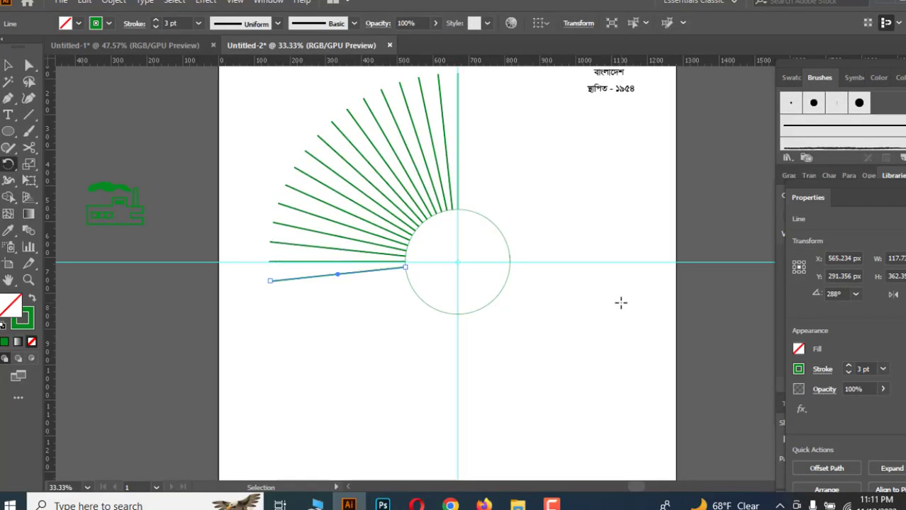
pyautogui.hotkey('ctrl', 'd')
pyautogui.hotkey('ctrl', 'd')
pyautogui.hotkey('ctrl', 'd')
pyautogui.hotkey('ctrl', 'd')
pyautogui.hotkey('ctrl', 'd')
pyautogui.hotkey('ctrl', 'd')
pyautogui.hotkey('ctrl', 'd')
pyautogui.hotkey('ctrl', 'd')
pyautogui.hotkey('ctrl', 'd')
pyautogui.hotkey('ctrl', 'd')
pyautogui.hotkey('ctrl', 'd')
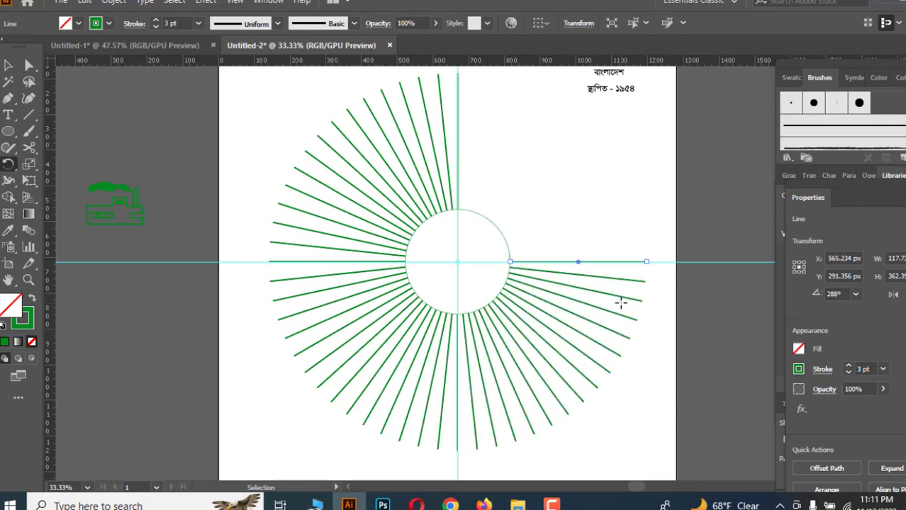
pyautogui.hotkey('ctrl', 'd')
pyautogui.hotkey('ctrl', 'd')
pyautogui.hotkey('ctrl', 'd')
pyautogui.hotkey('ctrl', 'd')
pyautogui.hotkey('ctrl', 'd')
pyautogui.hotkey('ctrl', 'd')
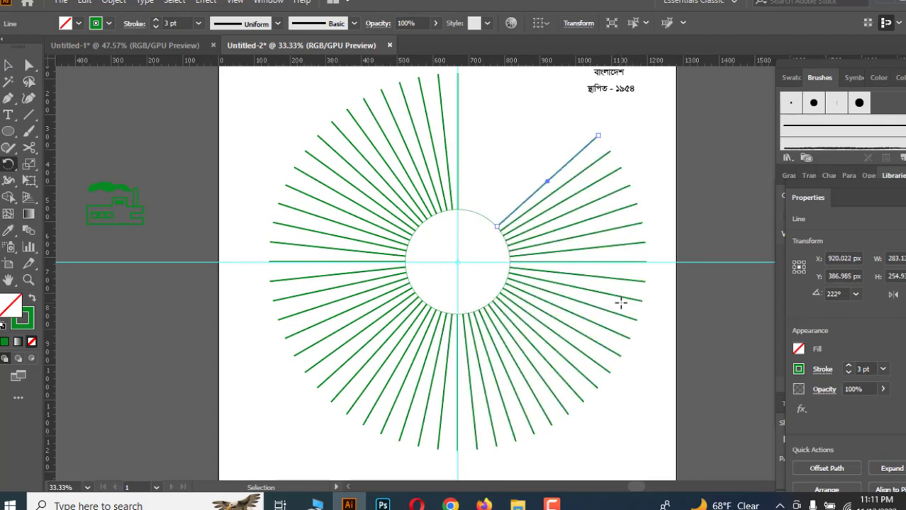
pyautogui.hotkey('ctrl', 'd')
pyautogui.hotkey('ctrl', 'd')
pyautogui.hotkey('ctrl', 'd')
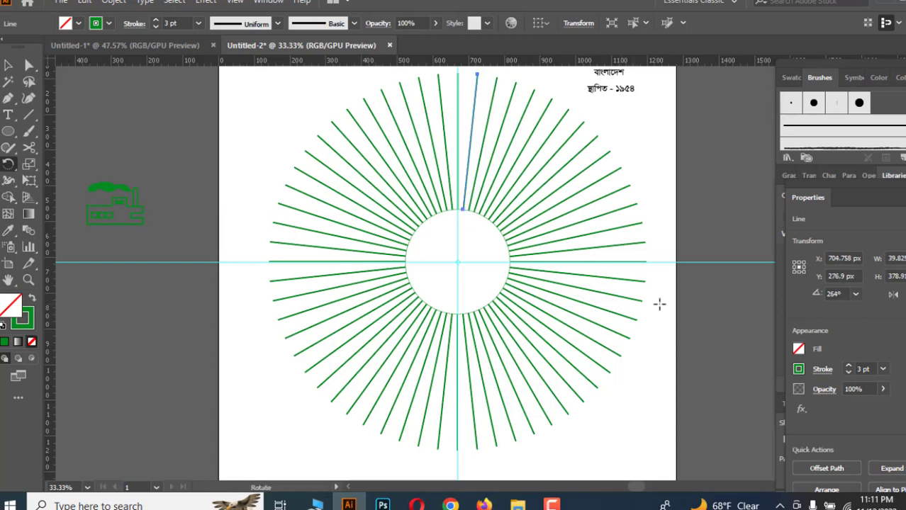
# Move the Bengali text block at the artboard's upper corner slightly to the right.
pyautogui.click(8, 65)
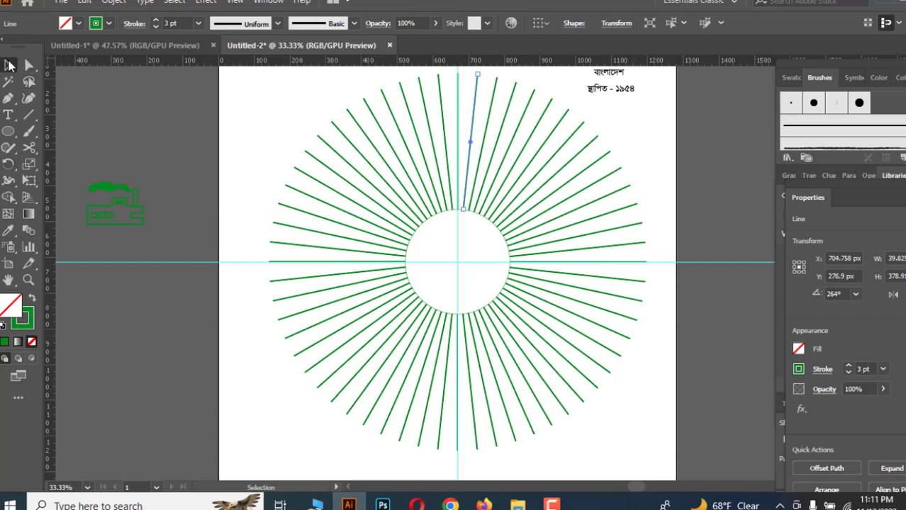
pyautogui.scroll(2, 685, 299)
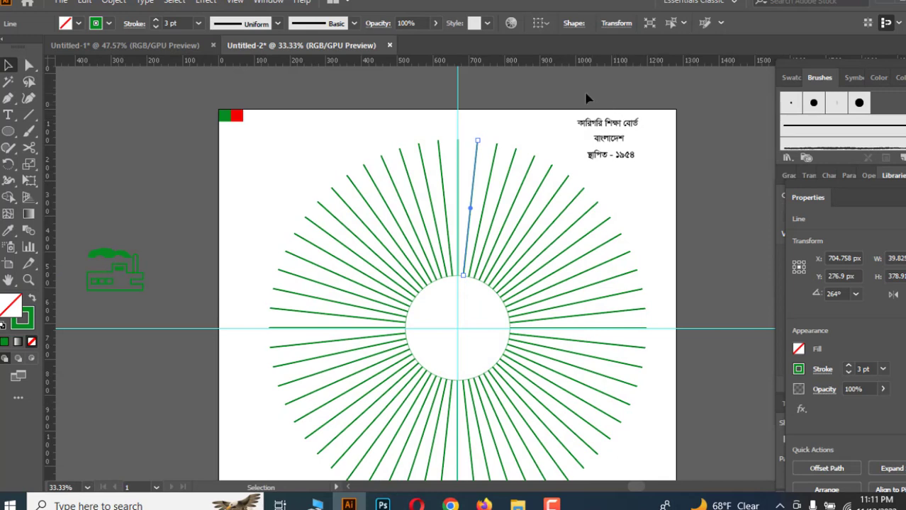
pyautogui.scroll(-1, 586, 96)
pyautogui.scroll(1, 633, 163)
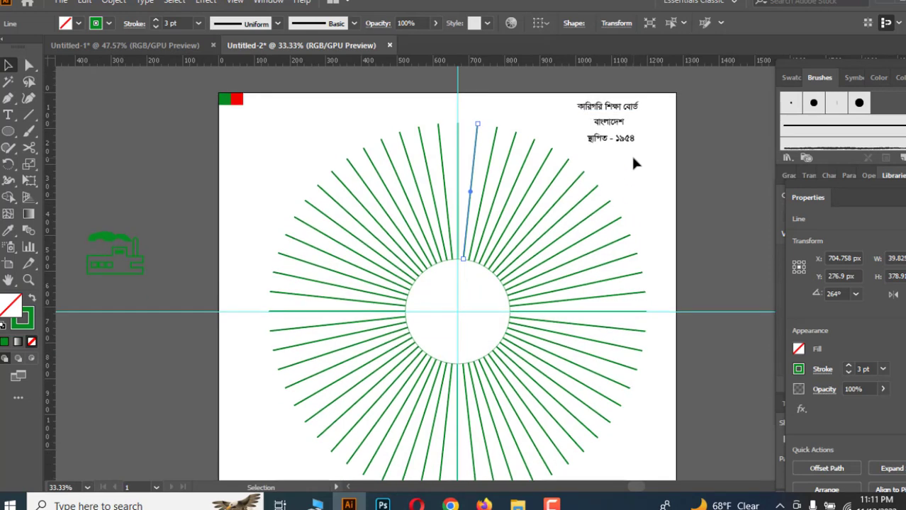
pyautogui.scroll(-1, 496, 165)
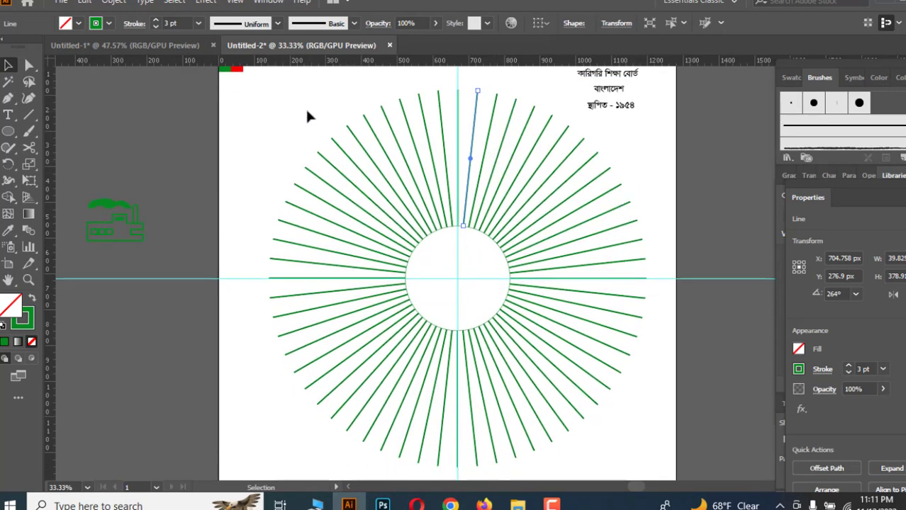
pyautogui.scroll(1, 627, 163)
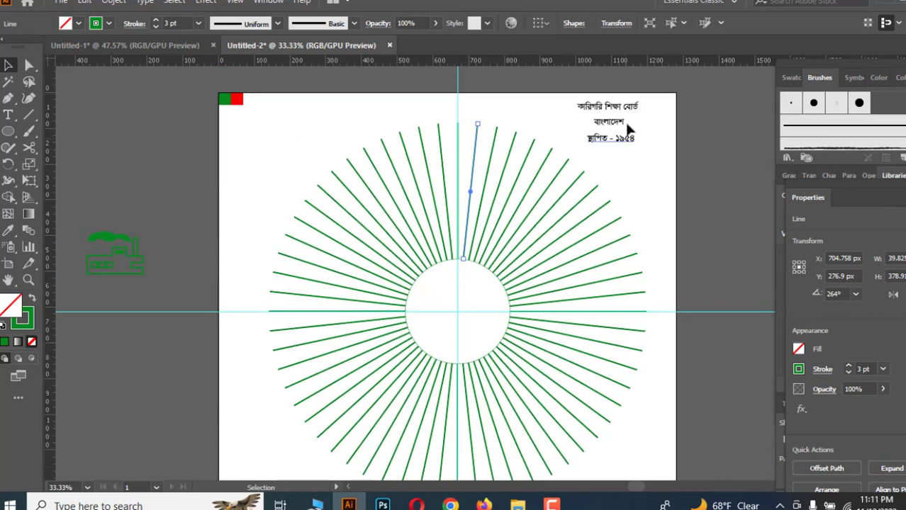
pyautogui.moveTo(603, 122); pyautogui.dragTo(627, 125)
pyautogui.click(653, 164)
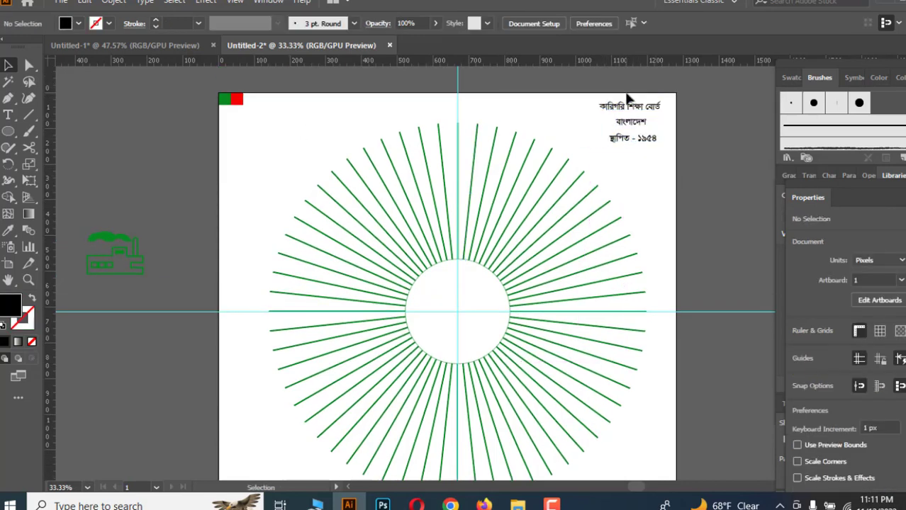
# Lock the Bengali text block.
pyautogui.click(642, 141)
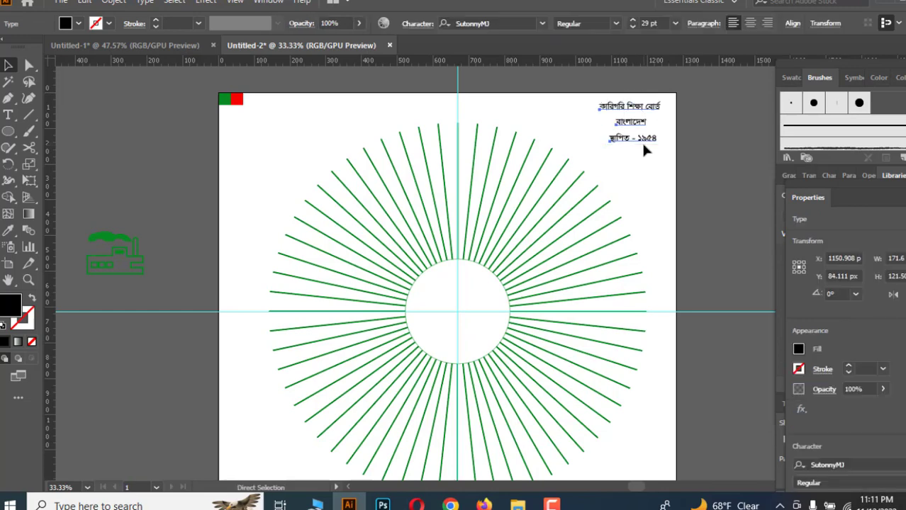
pyautogui.hotkey('ctrl', '2')
pyautogui.scroll(-5, 570, 152)
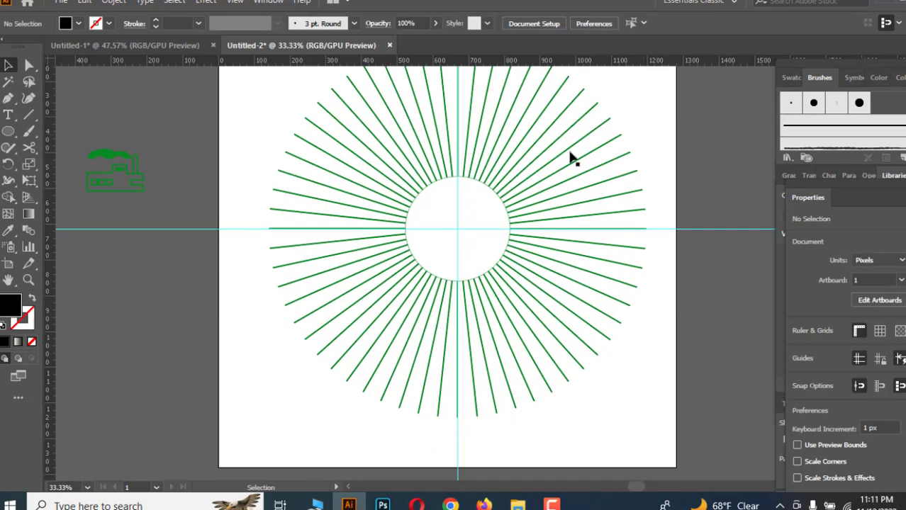
pyautogui.scroll(4, 553, 150)
pyautogui.scroll(1, 390, 102)
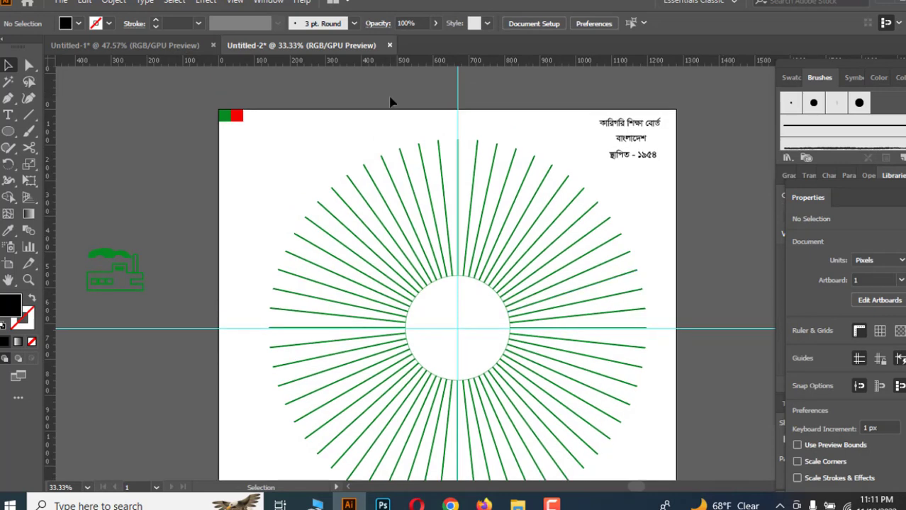
pyautogui.click(457, 93)
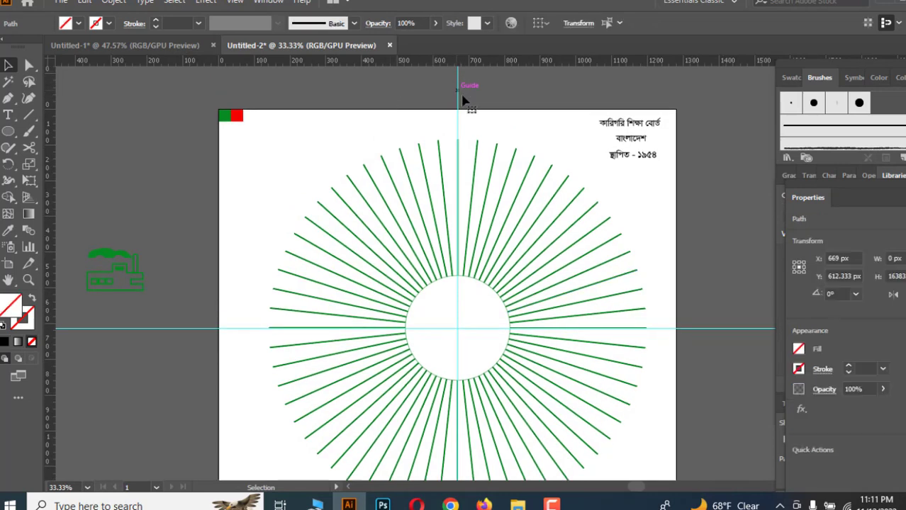
pyautogui.keyDown('shift'); pyautogui.click(720, 328); pyautogui.keyUp('shift')
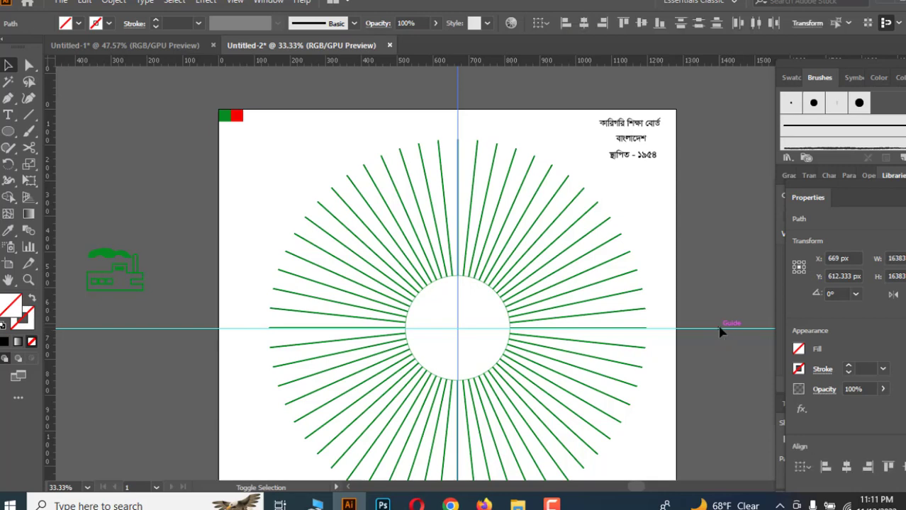
pyautogui.hotkey('ctrl', 'shift', 'a')
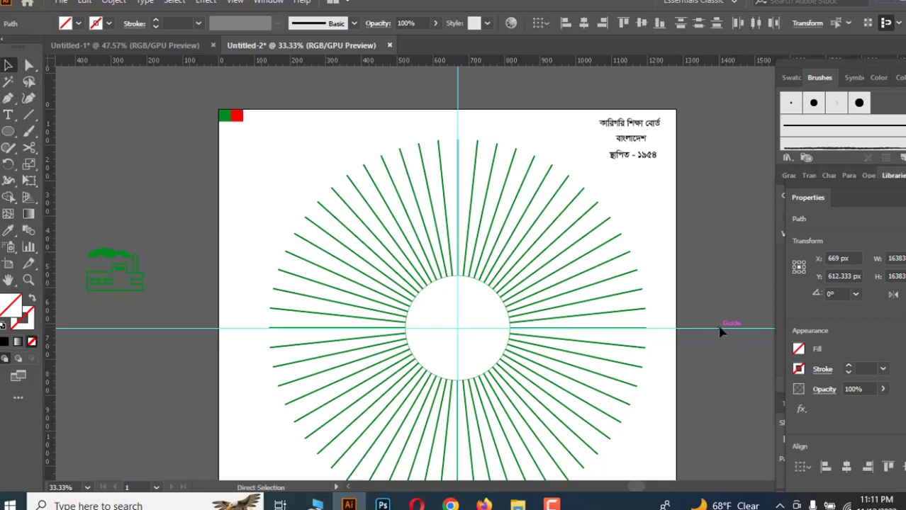
pyautogui.scroll(-2, 719, 330)
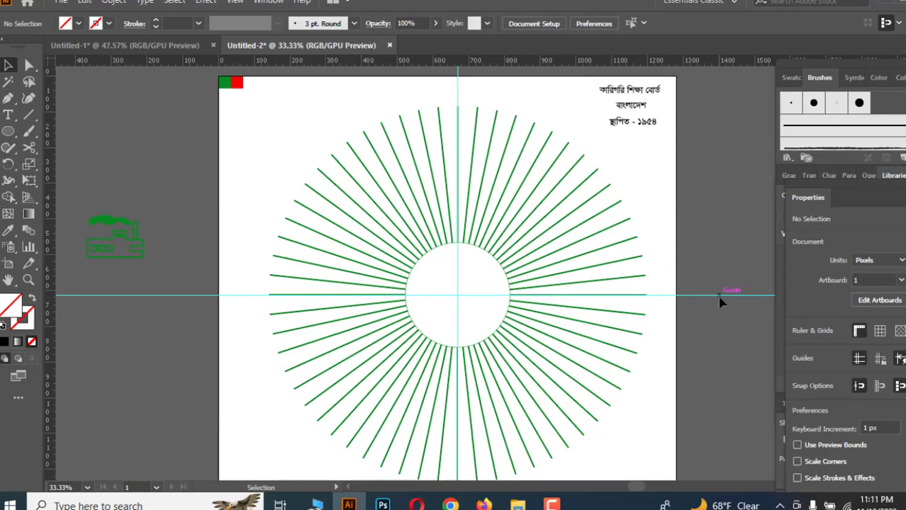
# Set the stroke weight of all the radiating lines and the central circle to 7 pt.
pyautogui.press('a')
pyautogui.press('v')
pyautogui.scroll(-1, 698, 401)
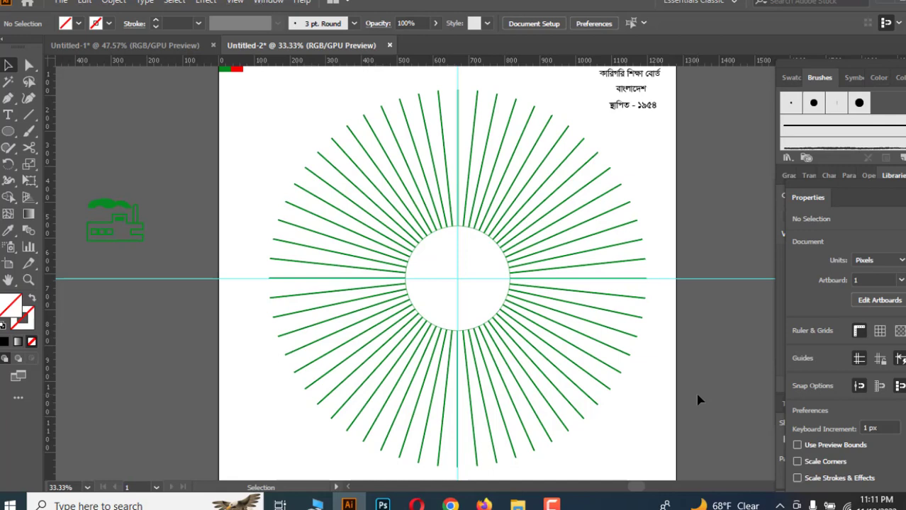
pyautogui.hotkey('ctrl', '-')
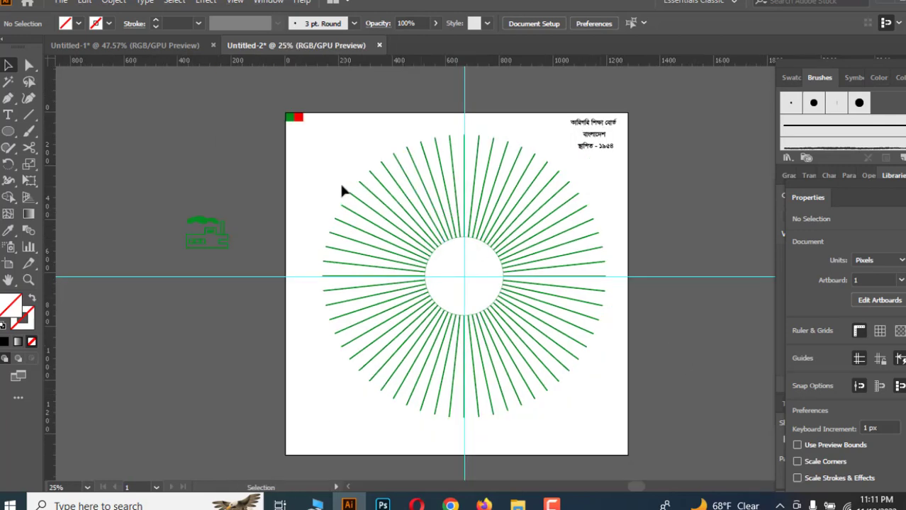
pyautogui.moveTo(337, 156); pyautogui.dragTo(620, 421)
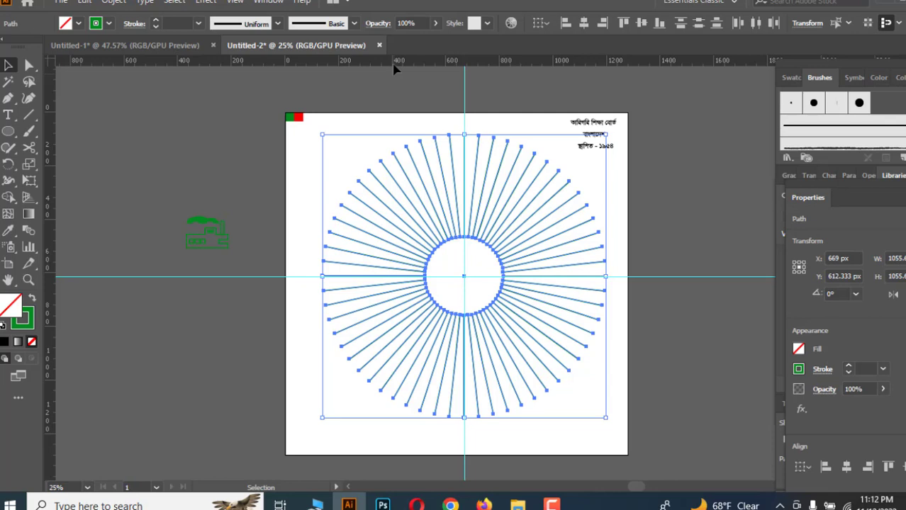
pyautogui.click(198, 24)
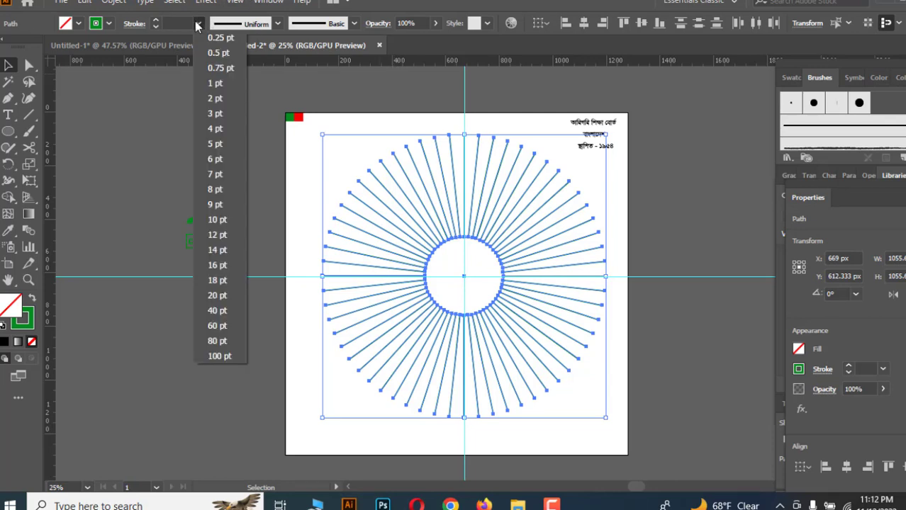
pyautogui.click(213, 147)
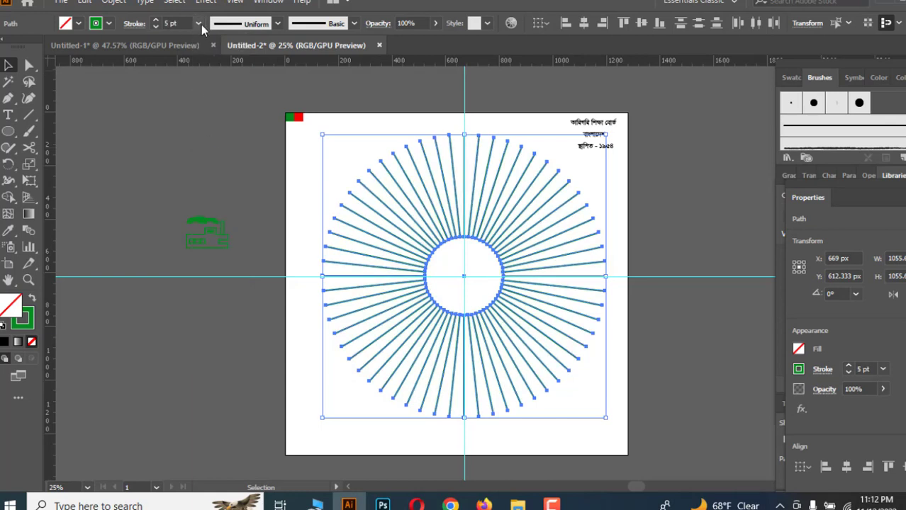
pyautogui.click(202, 25)
pyautogui.click(205, 173)
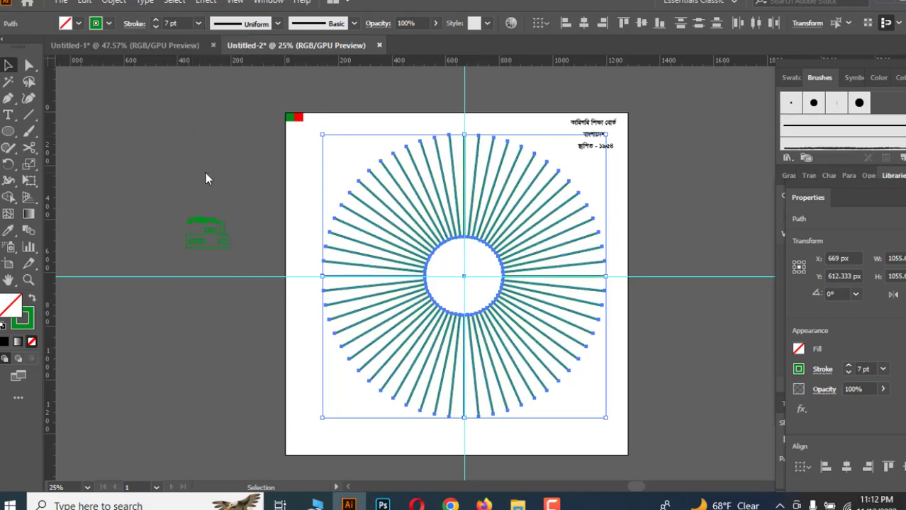
pyautogui.click(641, 240)
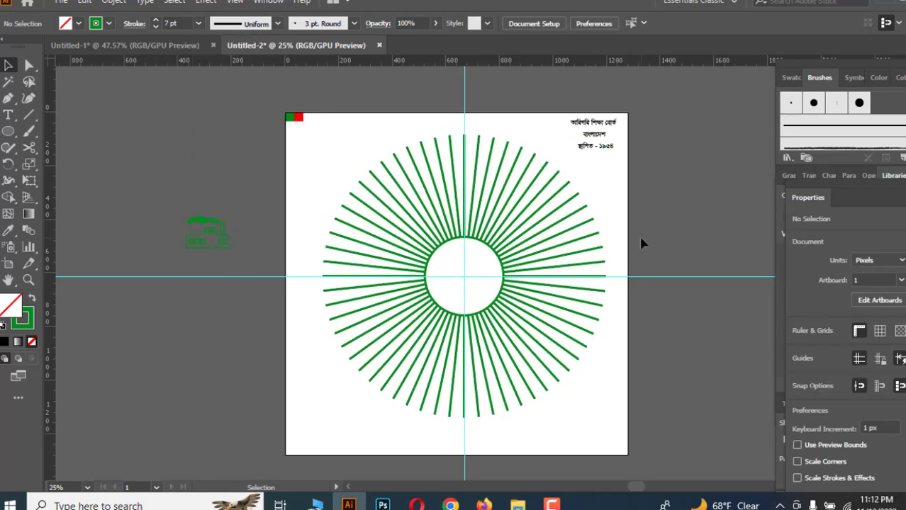
# Try recolouring the lines and circle with the red swatch using the Eyedropper, then undo it.
pyautogui.scroll(-1, 641, 243)
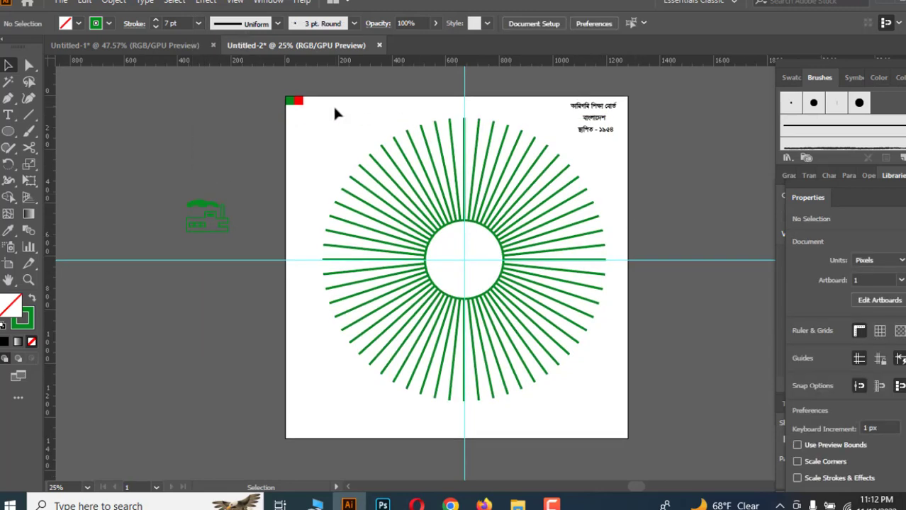
pyautogui.moveTo(294, 138); pyautogui.dragTo(567, 399)
pyautogui.click(8, 230)
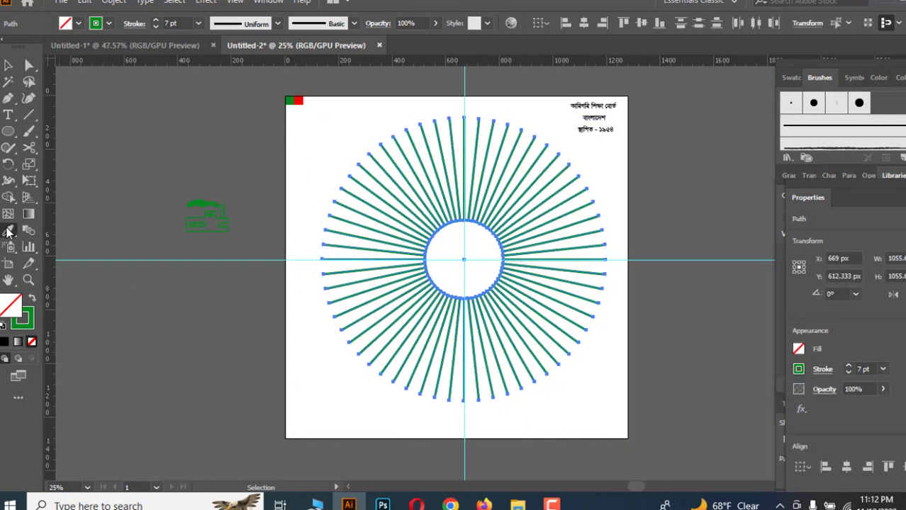
pyautogui.click(299, 101)
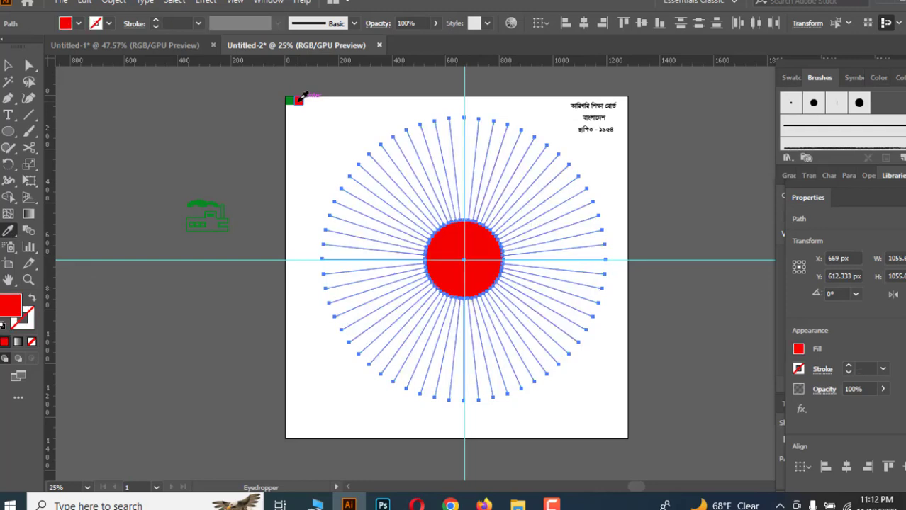
pyautogui.click(5, 67)
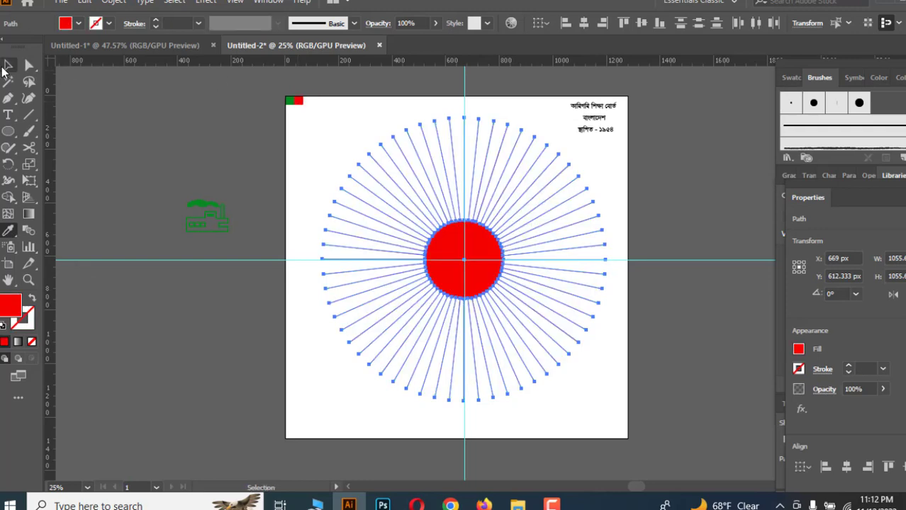
pyautogui.click(238, 173)
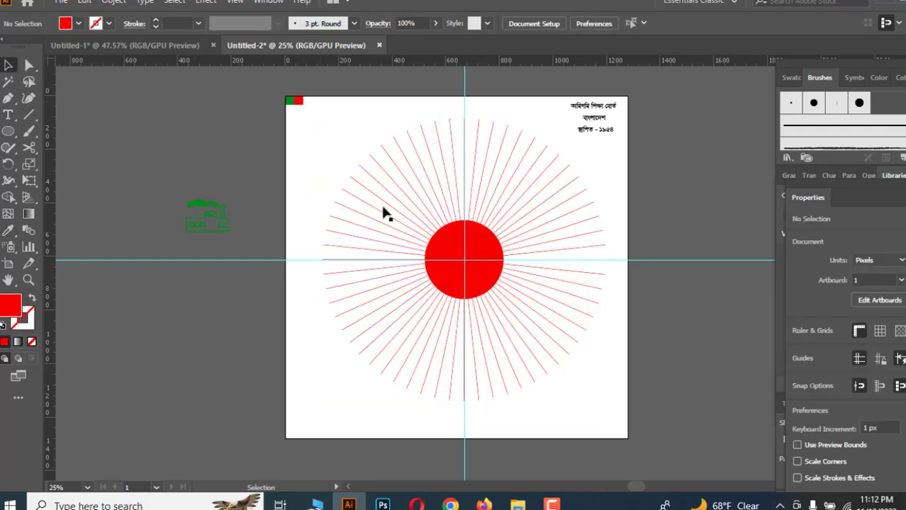
pyautogui.click(498, 262)
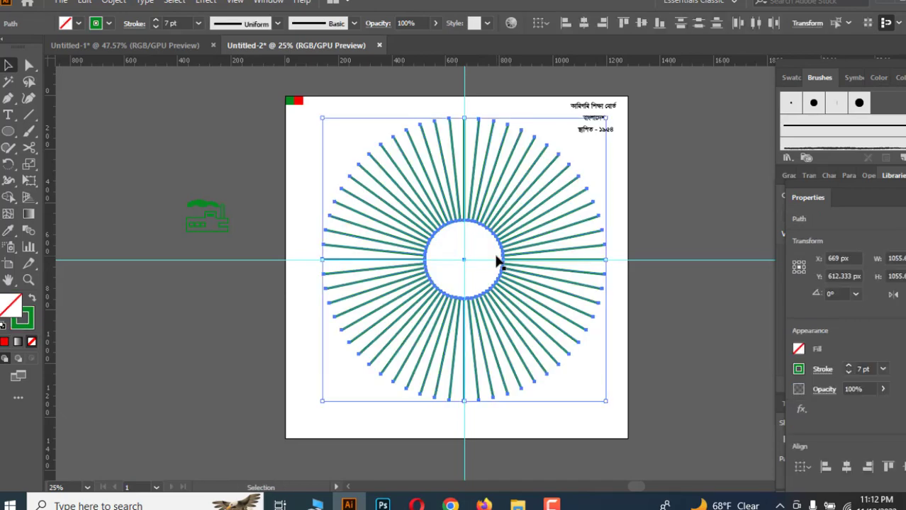
pyautogui.click(641, 344)
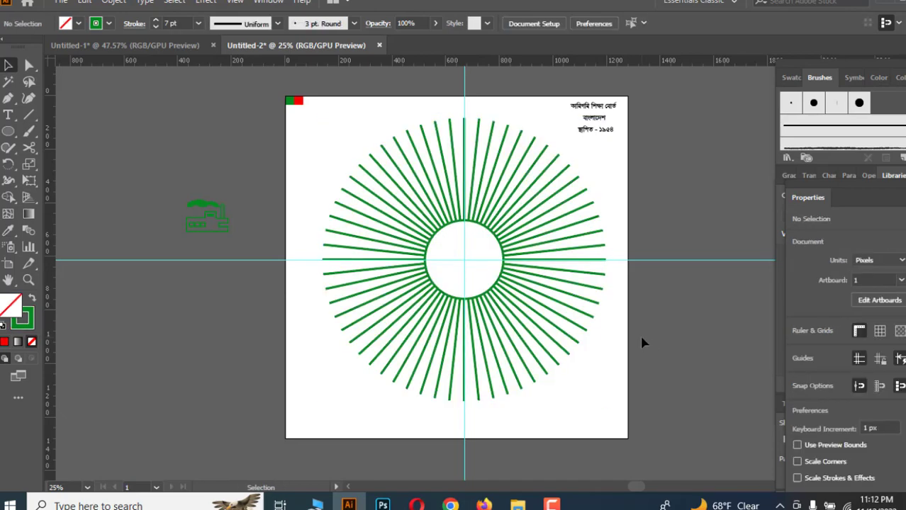
# Draw a hexagon with the Polygon tool near the artboard's upper-left corner.
pyautogui.click(8, 132)
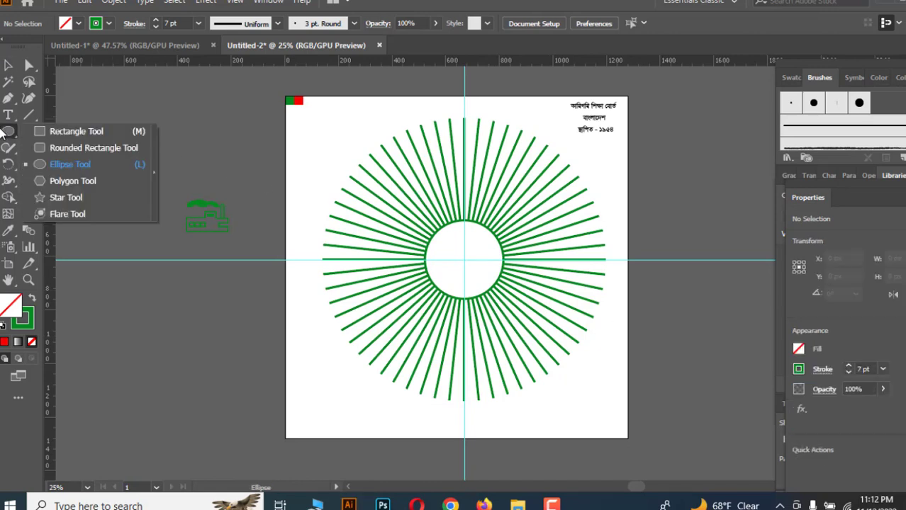
pyautogui.click(64, 181)
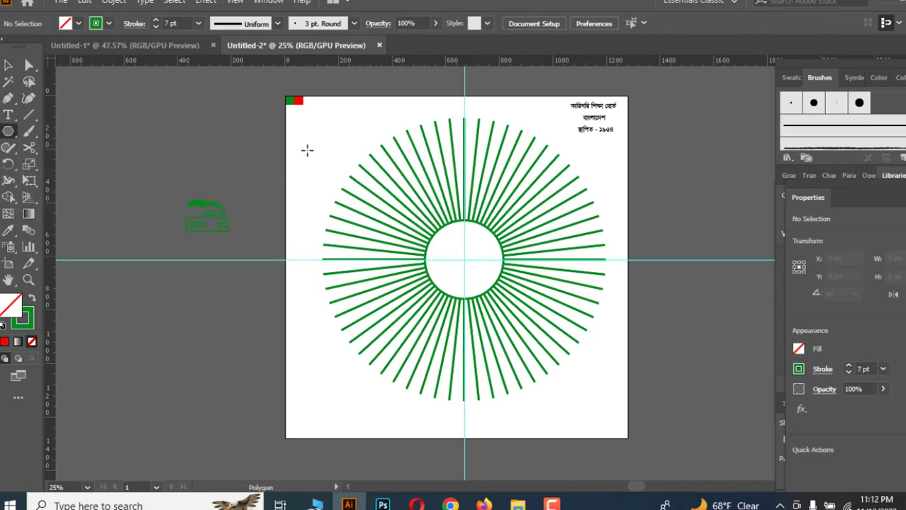
pyautogui.moveTo(288, 146); pyautogui.dragTo(360, 187)
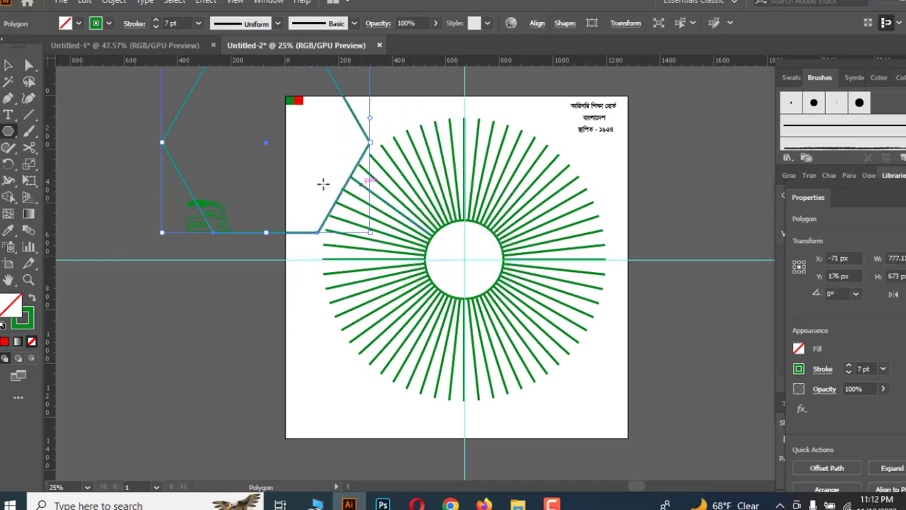
# Move the hexagon onto the circle's centre and enlarge it to about 1023 px wide.
pyautogui.press('v')
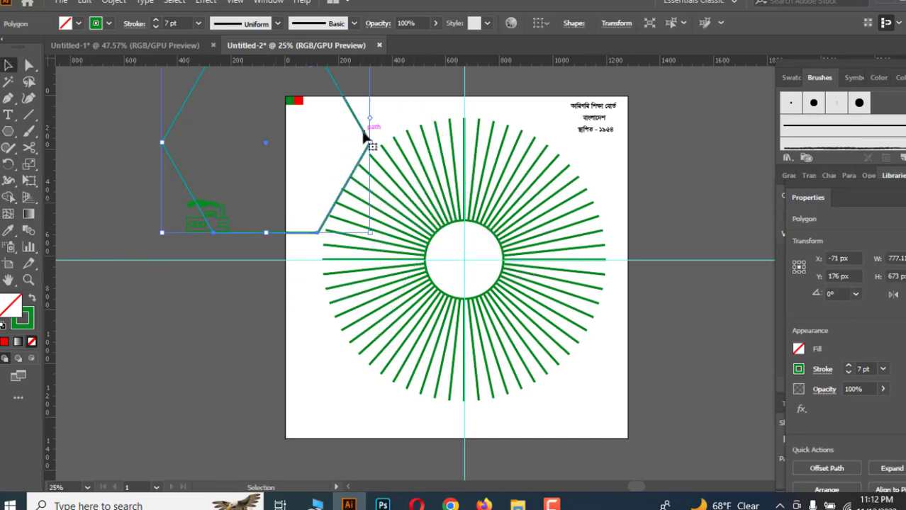
pyautogui.moveTo(363, 139); pyautogui.dragTo(565, 255)
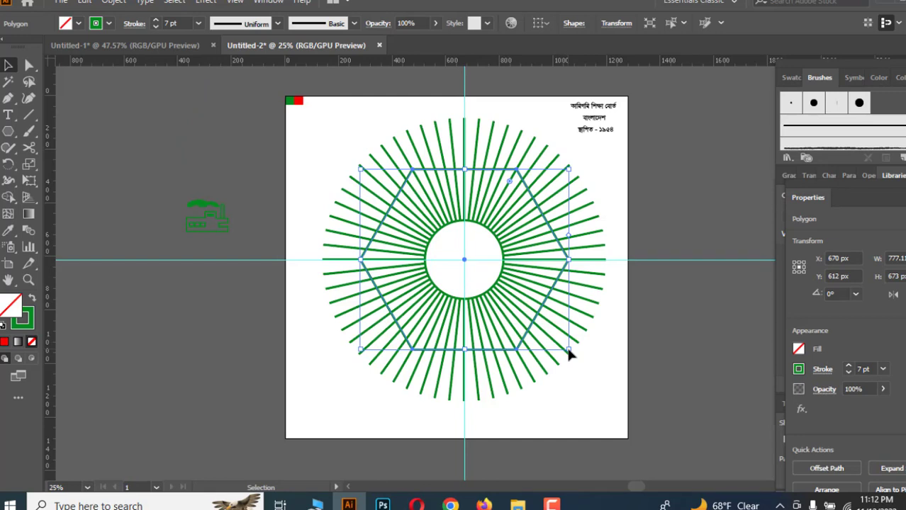
pyautogui.moveTo(569, 355); pyautogui.dragTo(603, 386)
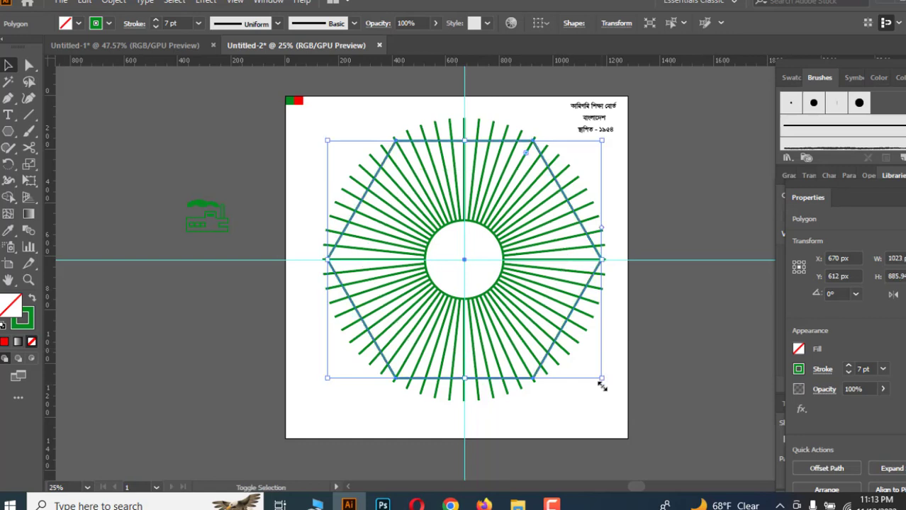
# Apply a Pucker & Bloat effect of -12% to the hexagon.
pyautogui.click(203, 3)
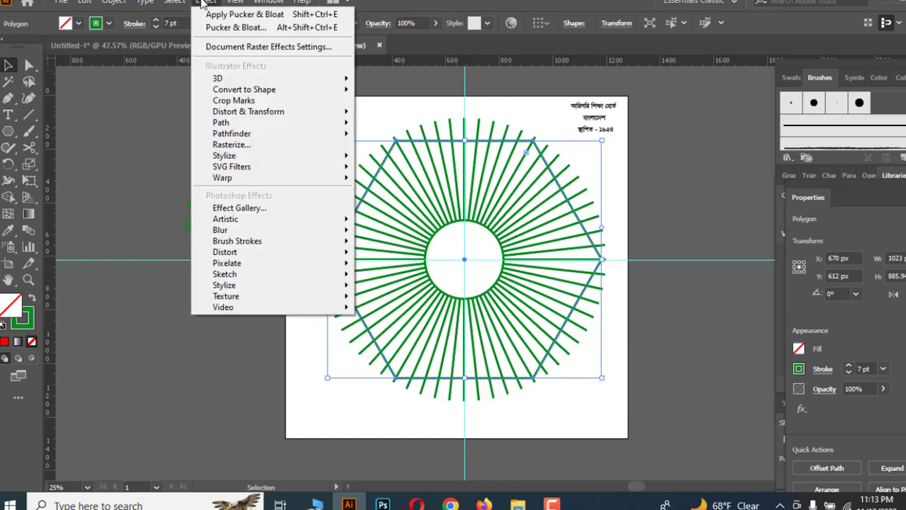
pyautogui.moveTo(267, 117)
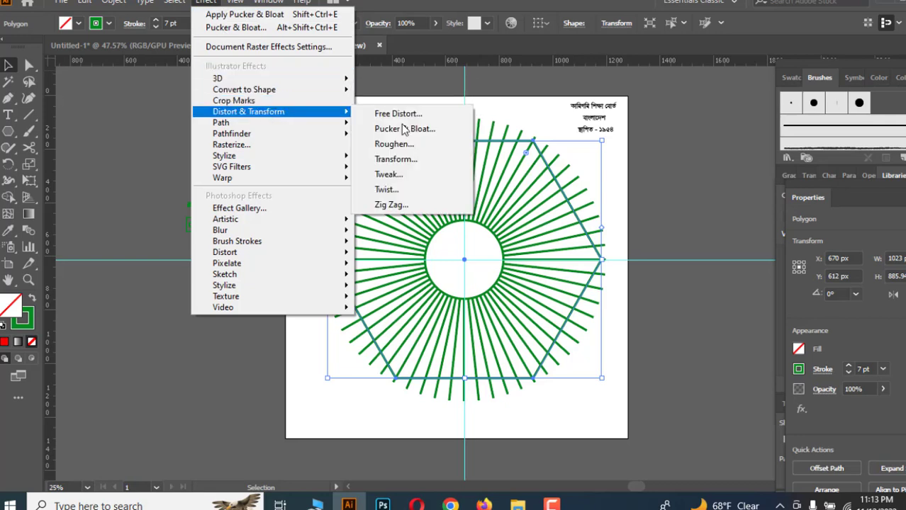
pyautogui.click(405, 128)
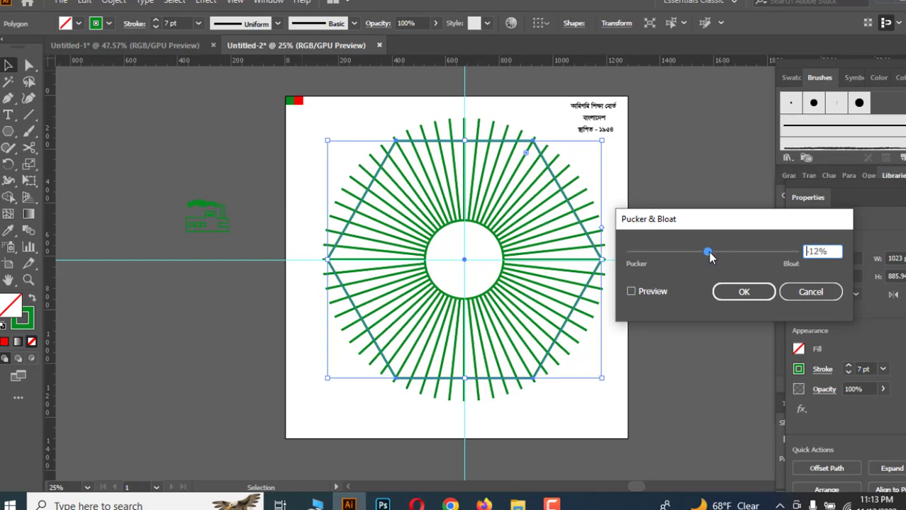
pyautogui.click(630, 291)
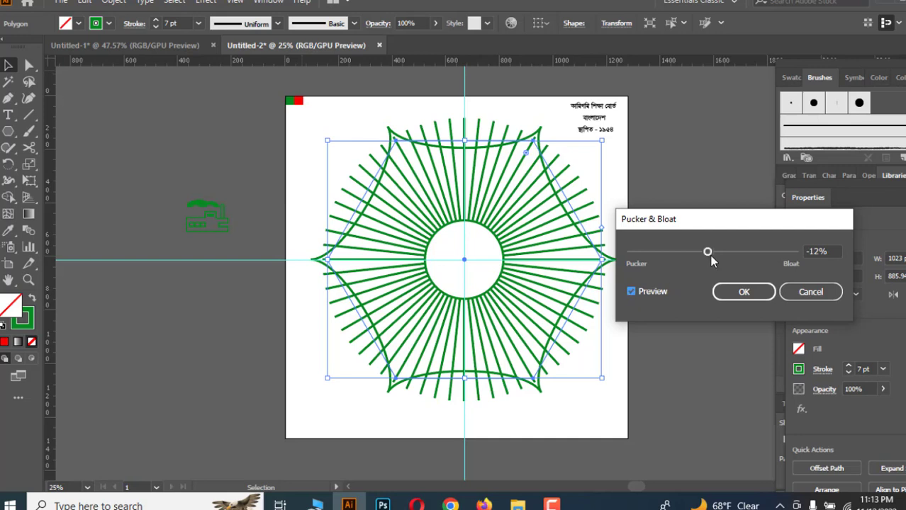
pyautogui.click(737, 292)
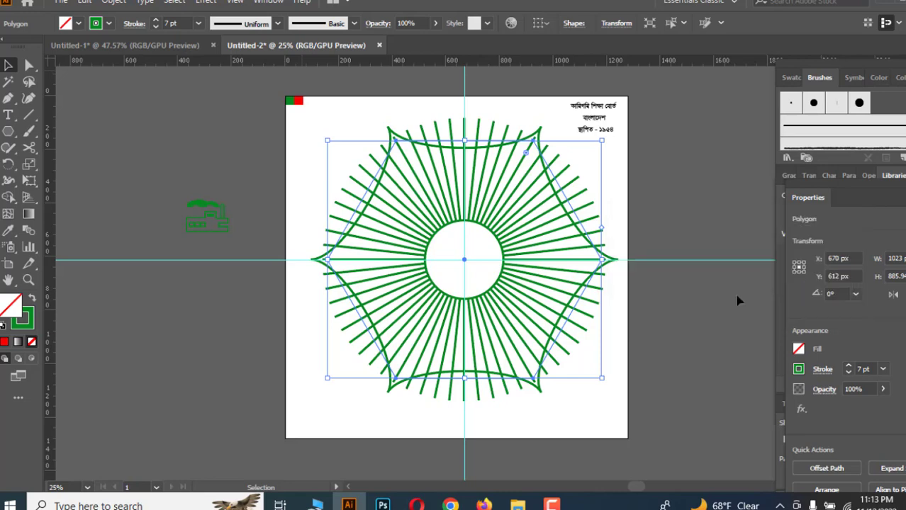
# Expand the hexagon's appearance to make the puckered shape permanent.
pyautogui.click(675, 361)
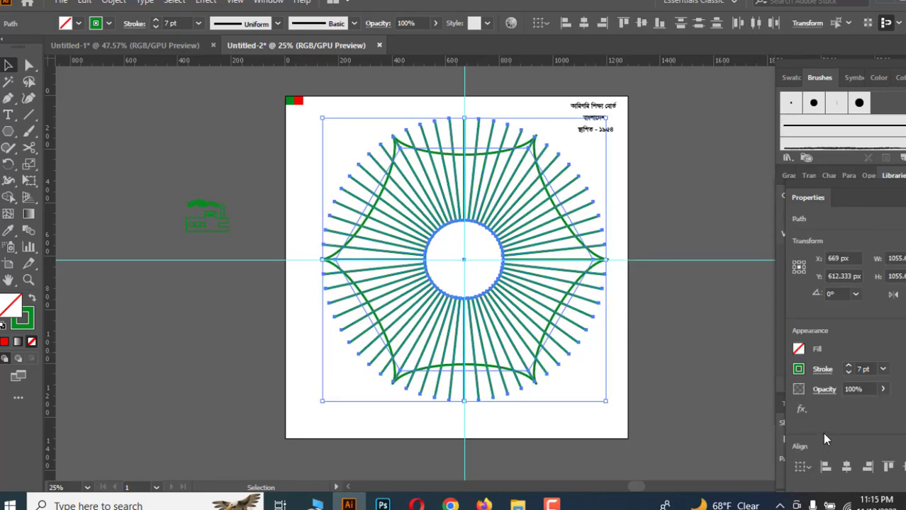
pyautogui.scroll(-2, 826, 429)
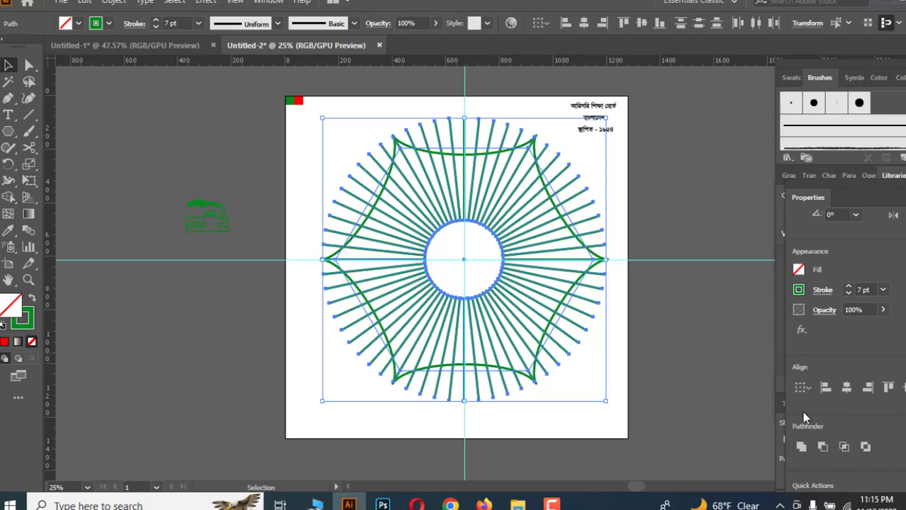
pyautogui.click(634, 301)
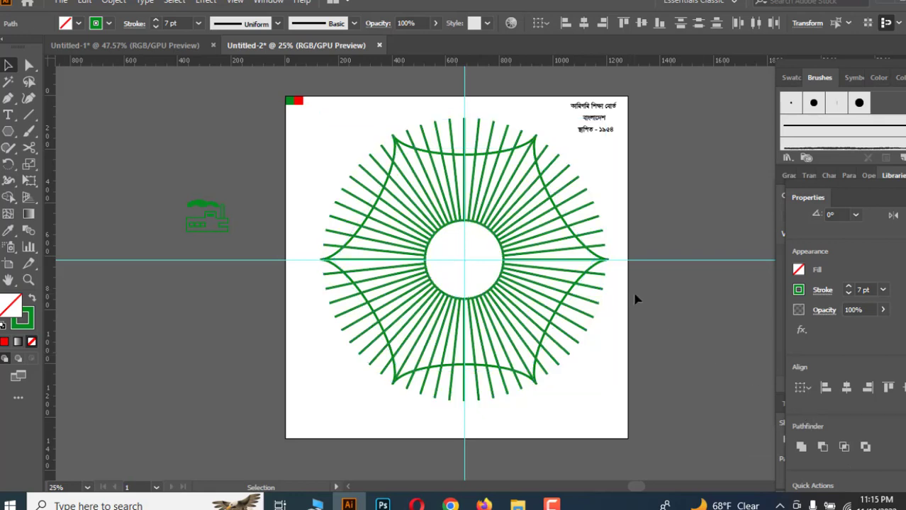
pyautogui.click(586, 282)
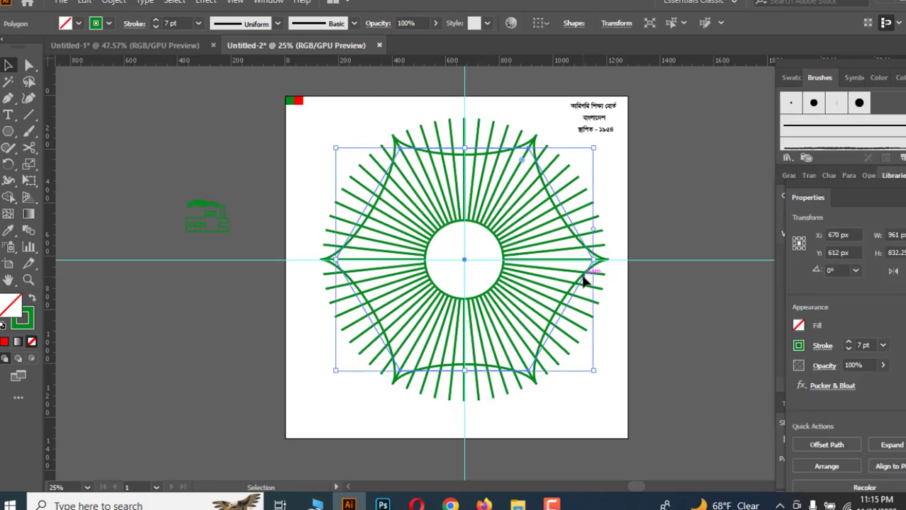
pyautogui.click(113, 3)
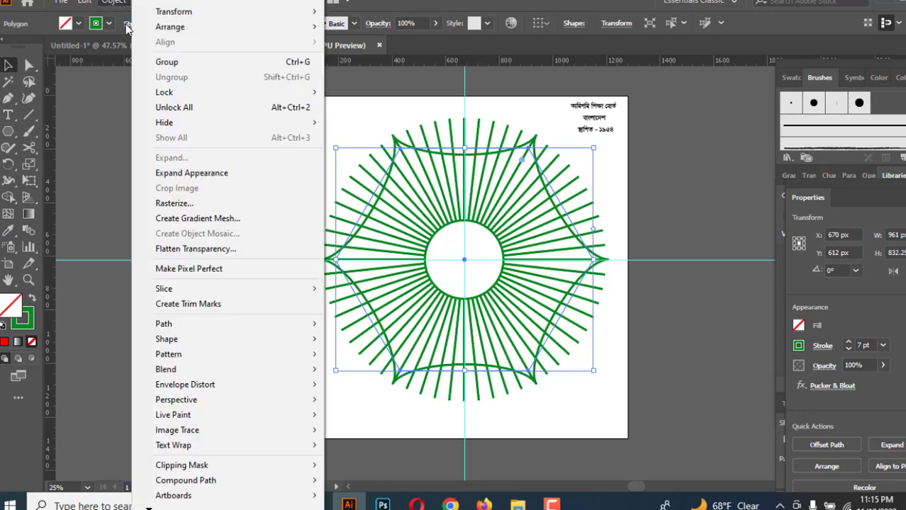
pyautogui.click(184, 172)
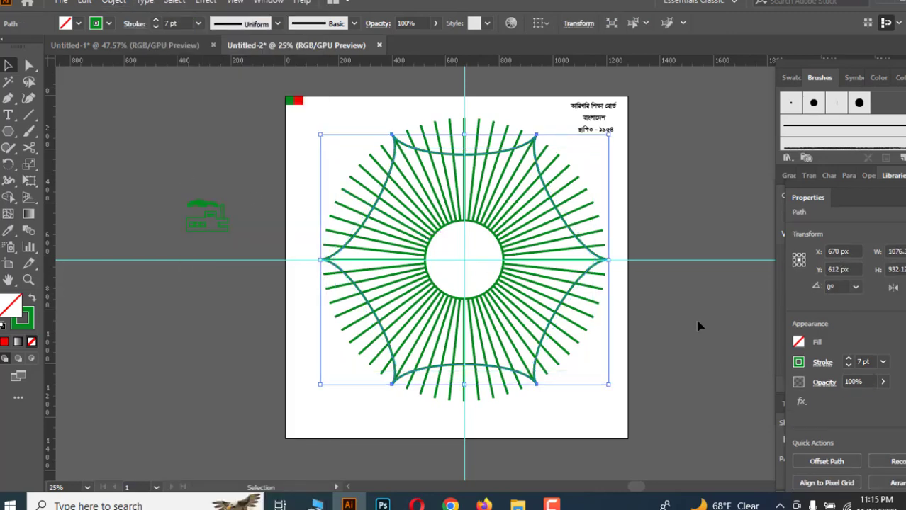
# Select all the lines, circle and puckered hexagon and expand their fills and strokes.
pyautogui.click(717, 325)
pyautogui.moveTo(336, 112); pyautogui.dragTo(615, 404)
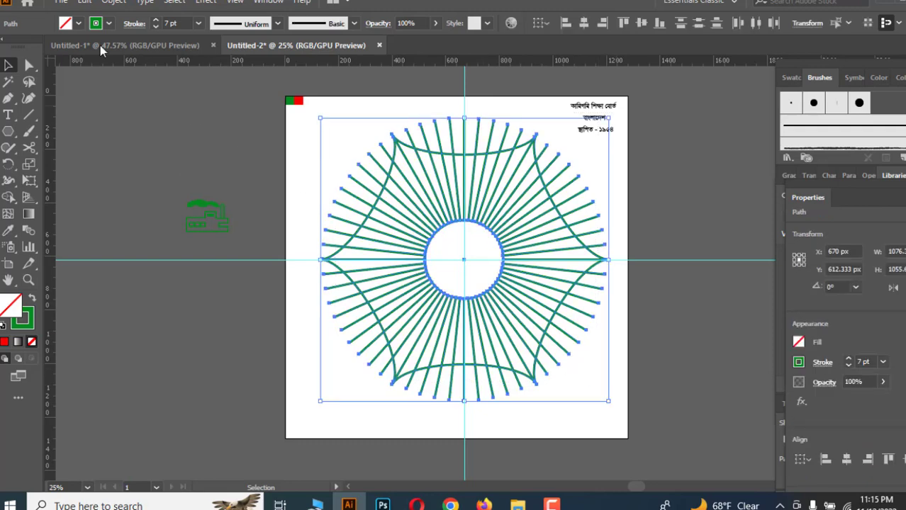
pyautogui.click(114, 2)
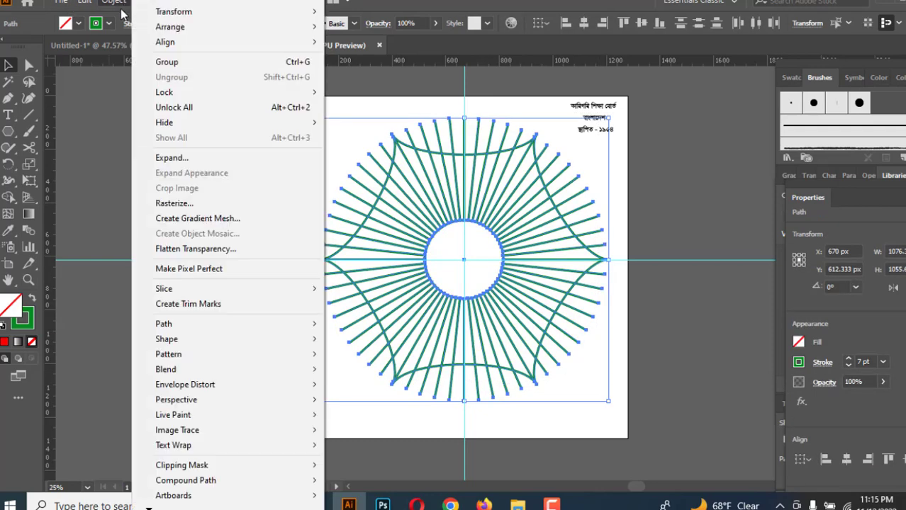
pyautogui.click(170, 158)
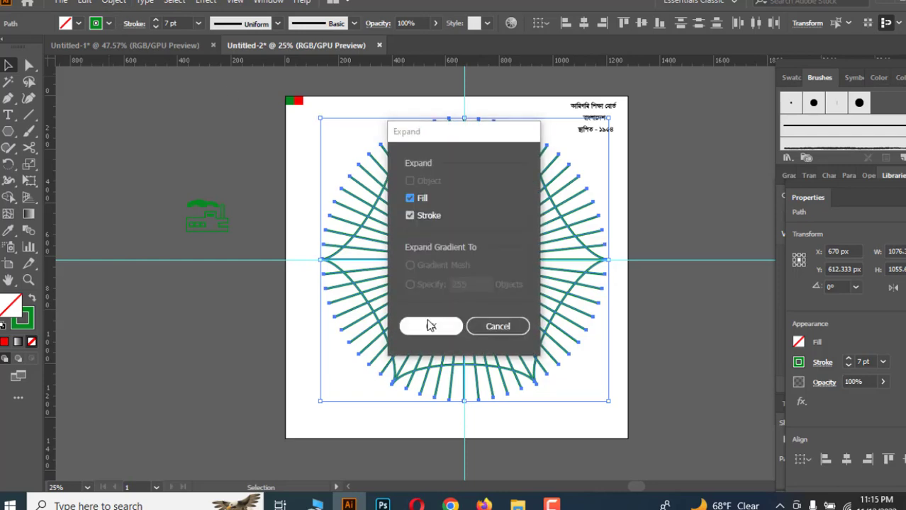
pyautogui.click(431, 327)
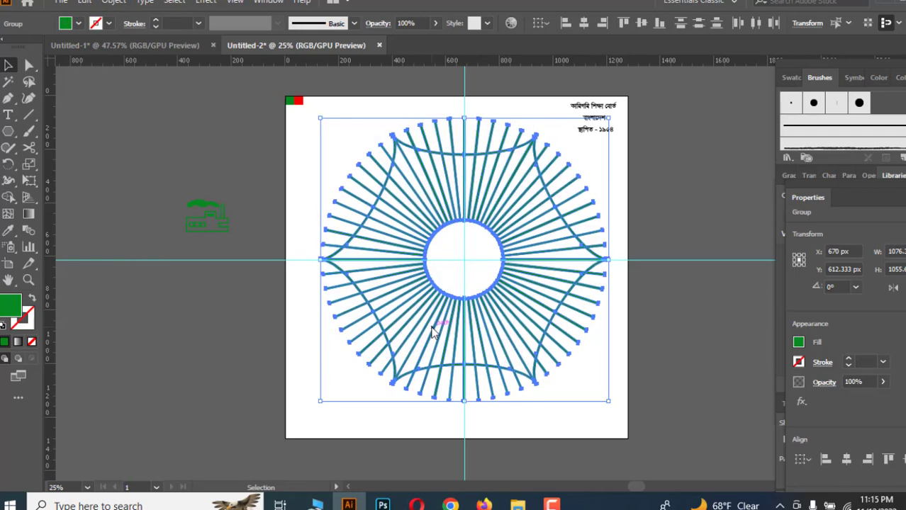
# Select all the artwork and use Shape Builder to erase line ends beyond the hexagon's upper-left edge, undoing one stray deletion.
pyautogui.click(345, 136)
pyautogui.moveTo(338, 120); pyautogui.dragTo(584, 411)
pyautogui.click(8, 198)
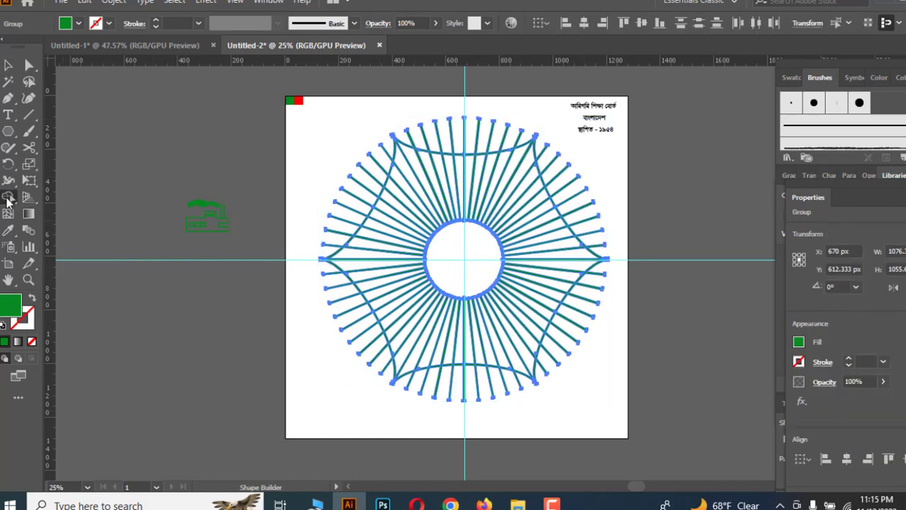
pyautogui.keyDown('alt'); pyautogui.click(383, 141); pyautogui.keyUp('alt')
pyautogui.moveTo(384, 151)
pyautogui.mouseDown()
pyautogui.moveTo(310, 275)
pyautogui.moveTo(344, 233)
pyautogui.moveTo(297, 288)
pyautogui.mouseUp()
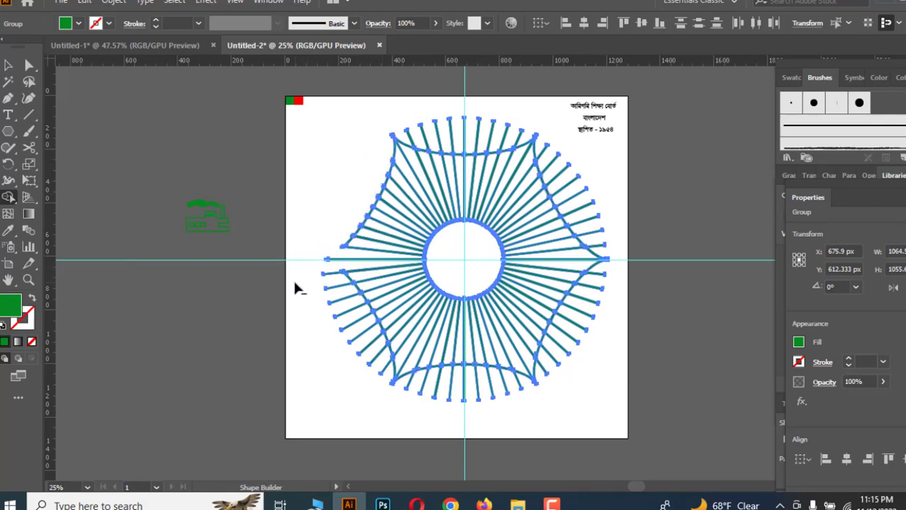
pyautogui.hotkey('ctrl', 'z')
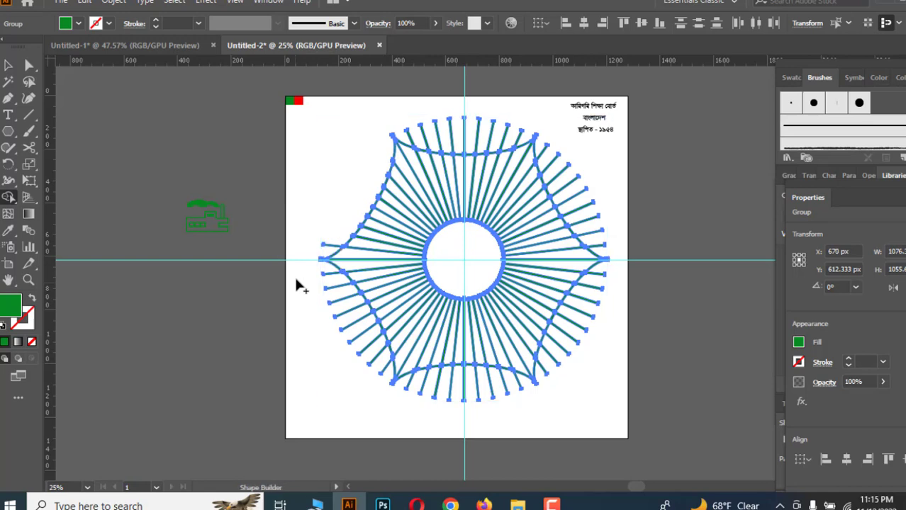
# Erase the line ends outside the hexagon's lower-left, bottom and lower-right edges with Shape Builder.
pyautogui.moveTo(339, 231)
pyautogui.mouseDown()
pyautogui.moveTo(324, 275)
pyautogui.moveTo(377, 365)
pyautogui.moveTo(379, 383)
pyautogui.mouseUp()
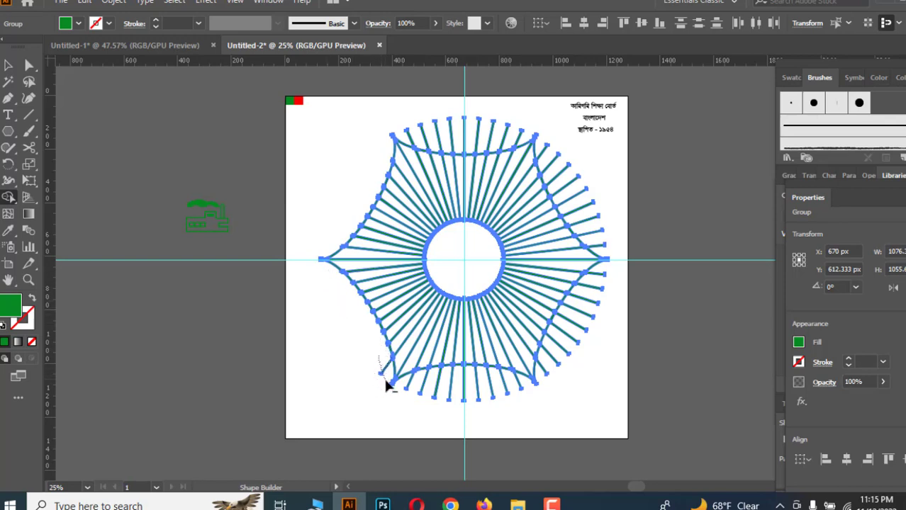
pyautogui.moveTo(403, 390); pyautogui.dragTo(522, 407)
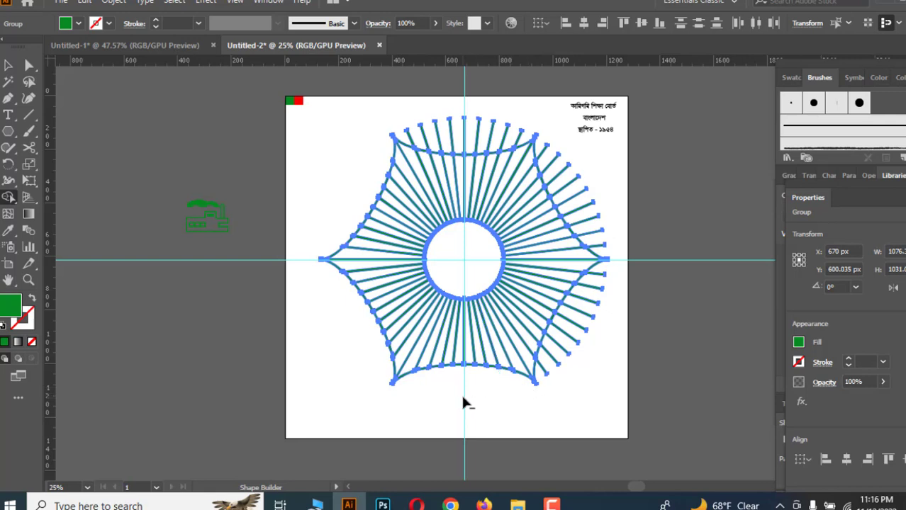
pyautogui.moveTo(599, 298)
pyautogui.mouseDown()
pyautogui.moveTo(556, 380)
pyautogui.moveTo(542, 377)
pyautogui.moveTo(558, 350)
pyautogui.moveTo(536, 400)
pyautogui.mouseUp()
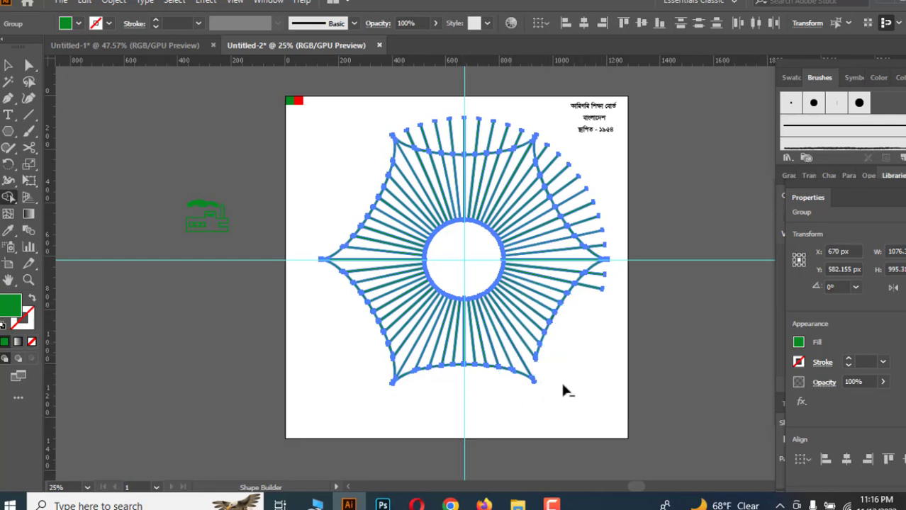
pyautogui.hotkey('ctrl', 'z')
pyautogui.moveTo(560, 355); pyautogui.dragTo(546, 389)
pyautogui.moveTo(608, 270); pyautogui.dragTo(582, 318)
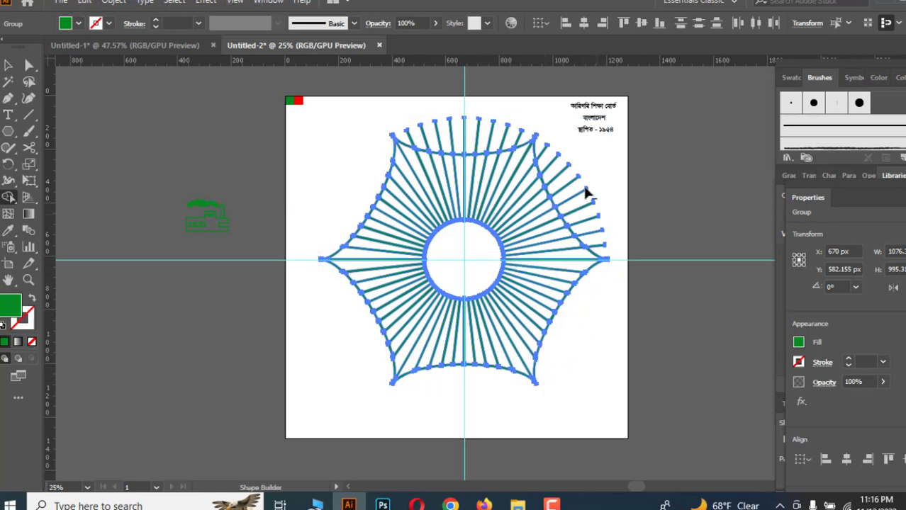
# Erase the line ends outside the hexagon's upper-right and top edges with Shape Builder.
pyautogui.moveTo(571, 153)
pyautogui.mouseDown()
pyautogui.moveTo(576, 192)
pyautogui.moveTo(614, 257)
pyautogui.mouseUp()
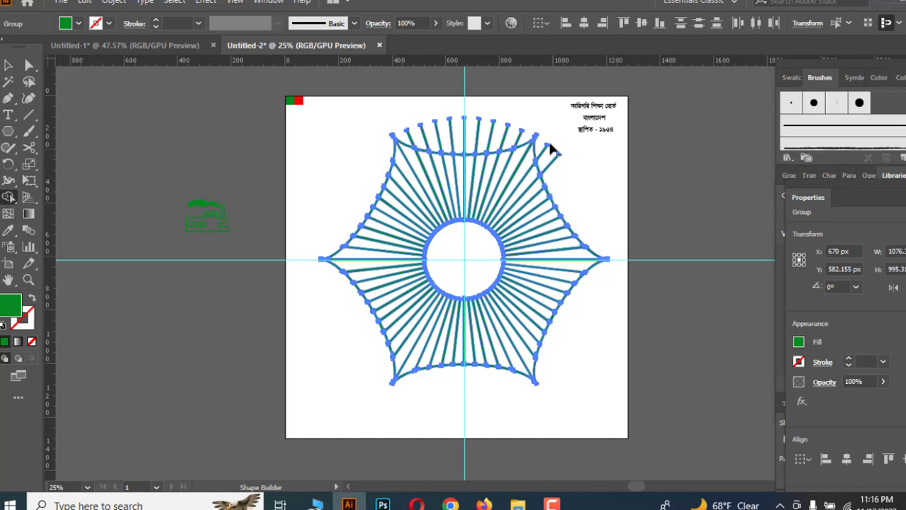
pyautogui.moveTo(551, 156); pyautogui.dragTo(563, 192)
pyautogui.moveTo(536, 133)
pyautogui.mouseDown()
pyautogui.moveTo(446, 139)
pyautogui.moveTo(370, 114)
pyautogui.mouseUp()
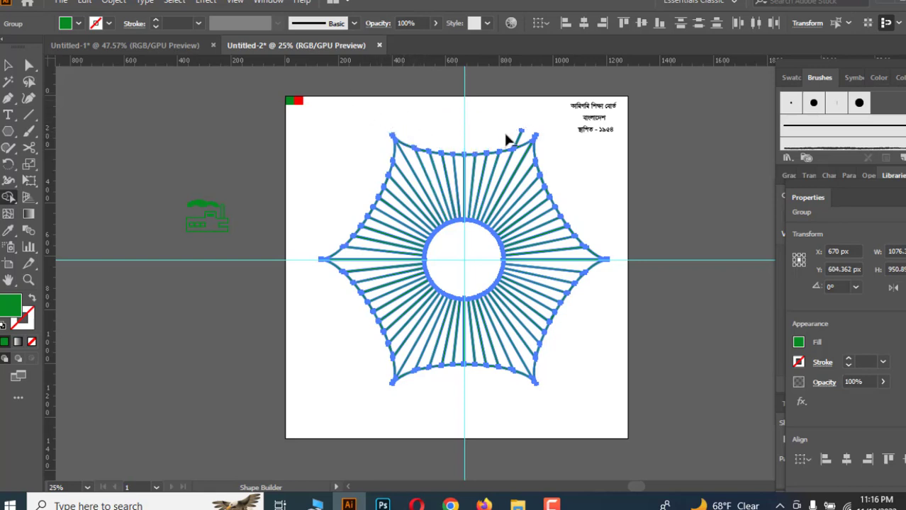
pyautogui.click(526, 135)
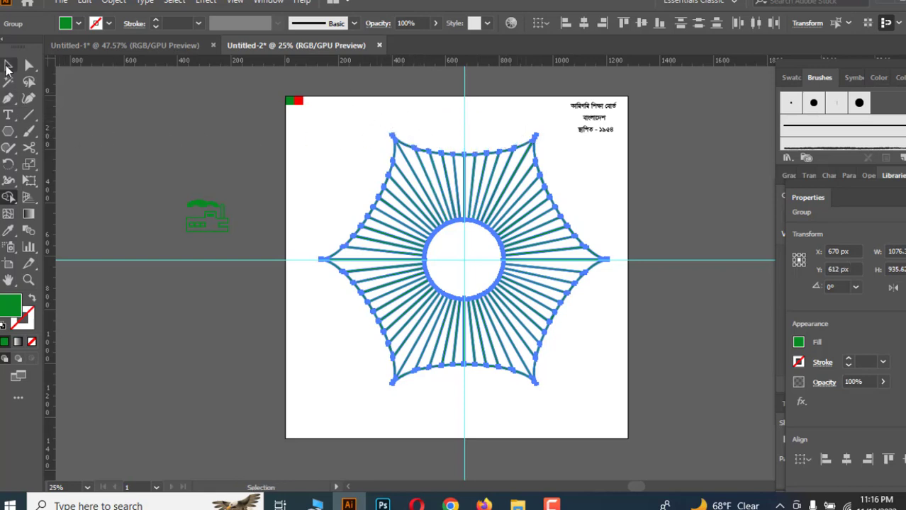
# Move the puckered hexagon outline off the artboard and delete it.
pyautogui.press('v')
pyautogui.click(644, 333)
pyautogui.scroll(1, 636, 338)
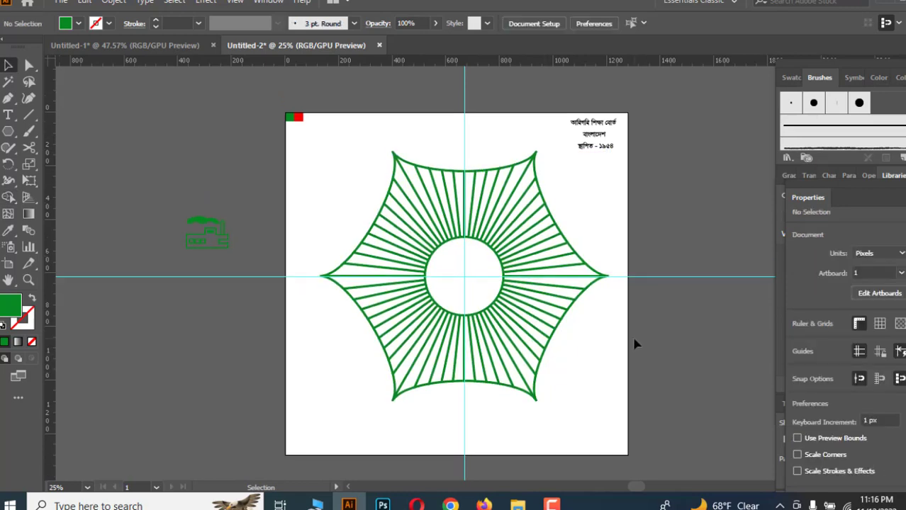
pyautogui.moveTo(596, 288); pyautogui.dragTo(282, 328)
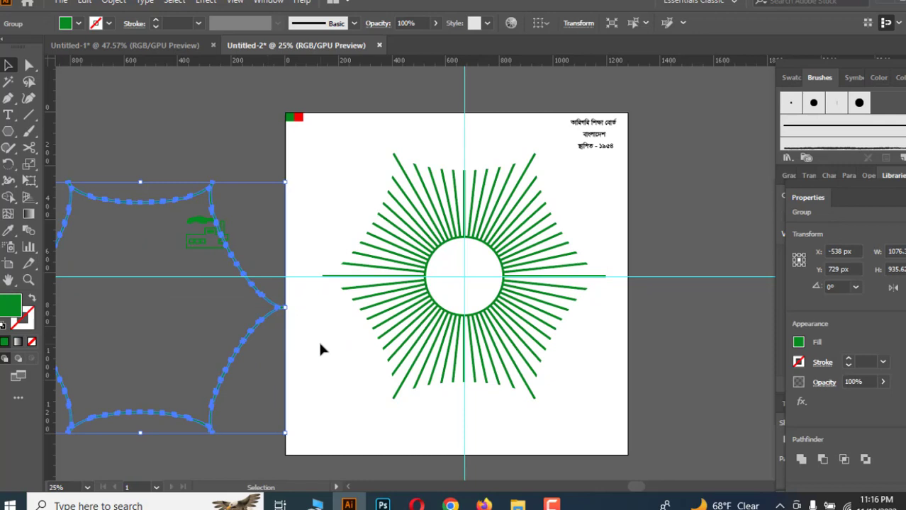
pyautogui.scroll(-3, 320, 348)
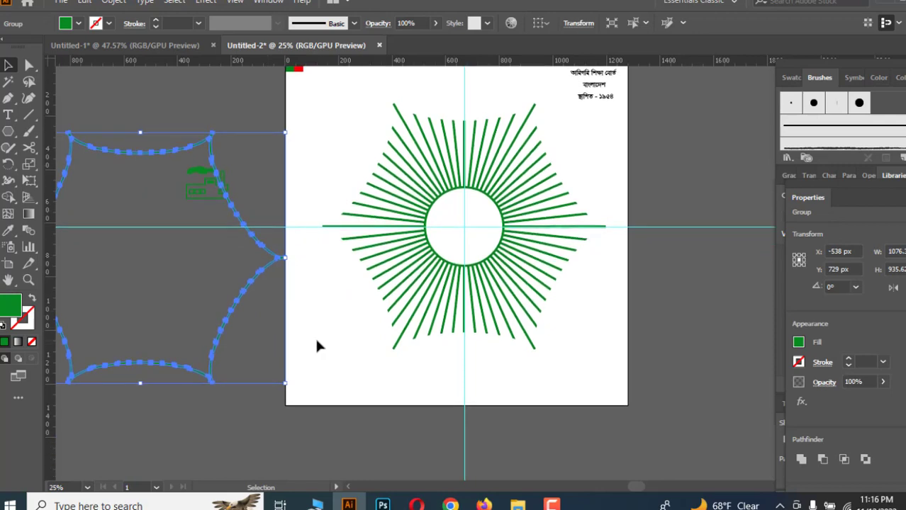
pyautogui.press('Delete')
# Select the radiating lines and circle and recolour them red by sampling the red swatch with the Eyedropper.
pyautogui.scroll(1, 365, 326)
pyautogui.scroll(1, 365, 326)
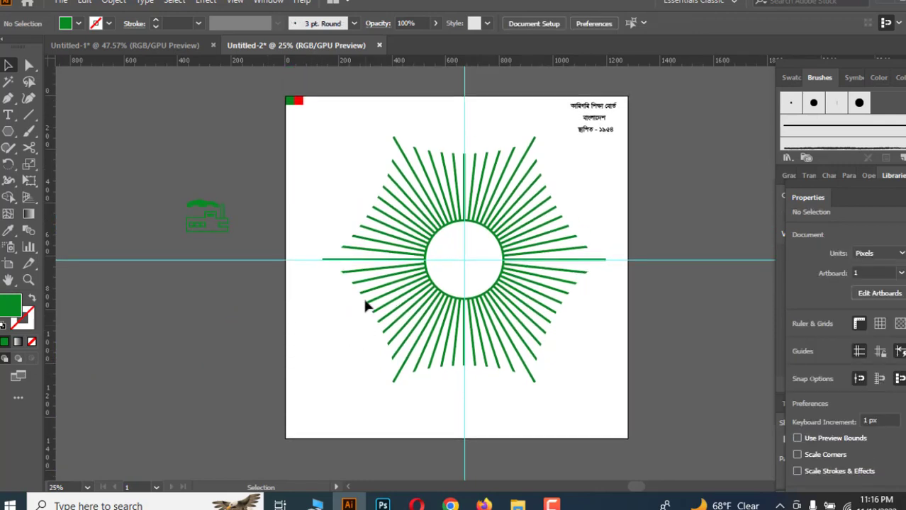
pyautogui.moveTo(449, 230); pyautogui.dragTo(489, 293)
pyautogui.click(486, 293)
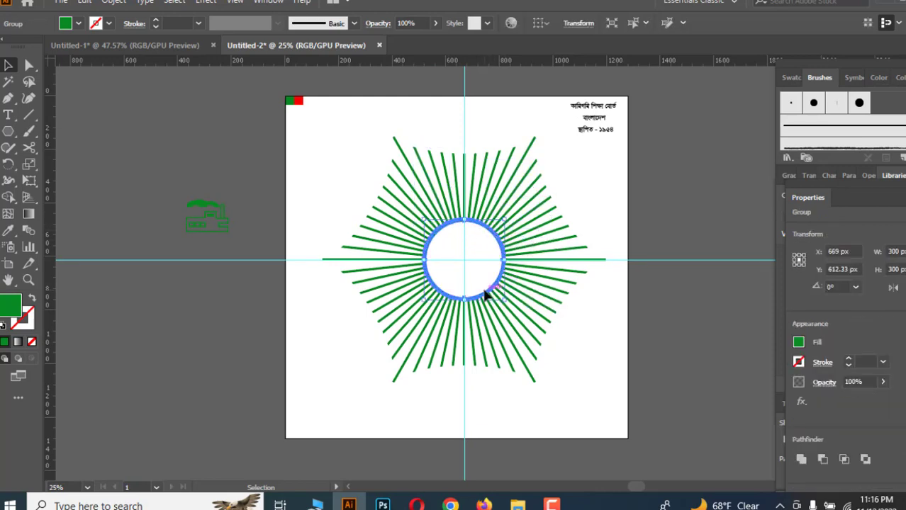
pyautogui.scroll(1, 486, 293)
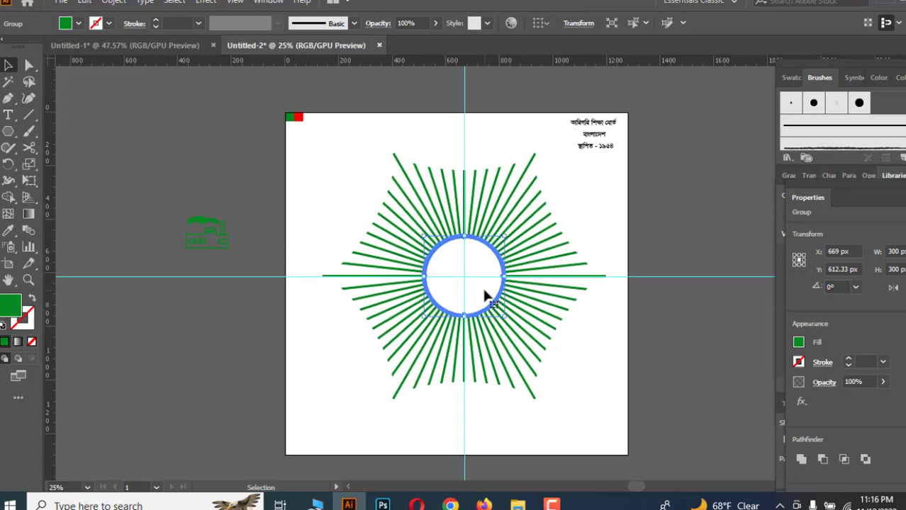
pyautogui.click(276, 194)
pyautogui.moveTo(313, 141); pyautogui.dragTo(565, 407)
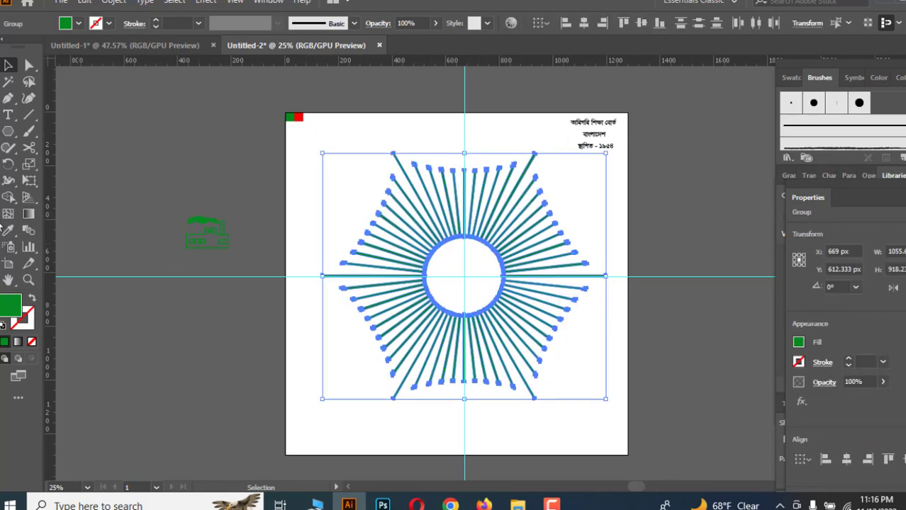
pyautogui.click(8, 231)
pyautogui.click(302, 119)
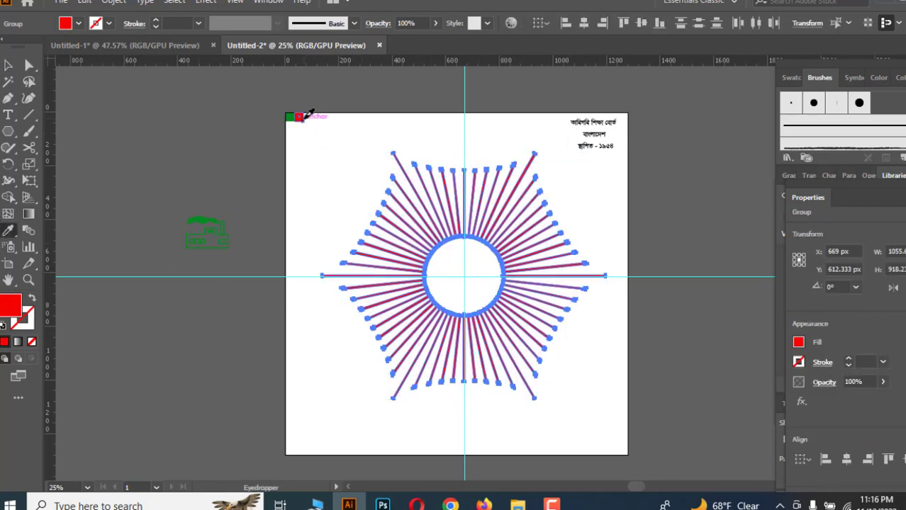
pyautogui.click(8, 66)
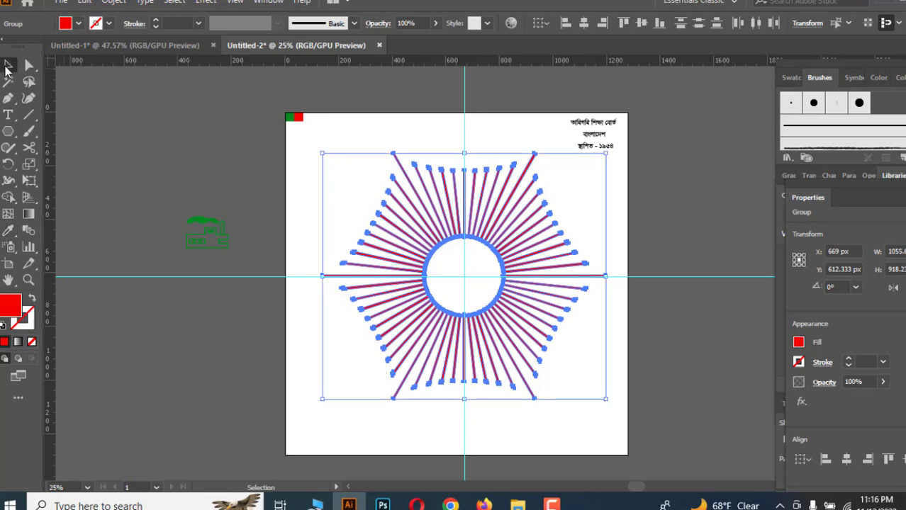
pyautogui.click(274, 211)
# Unlock all objects in the document.
pyautogui.scroll(-2, 274, 211)
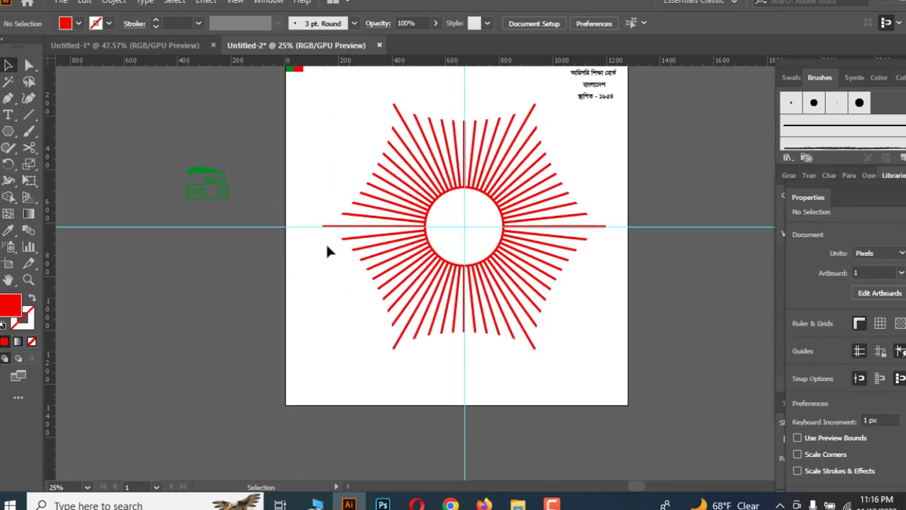
pyautogui.scroll(1, 327, 251)
pyautogui.scroll(-2, 328, 245)
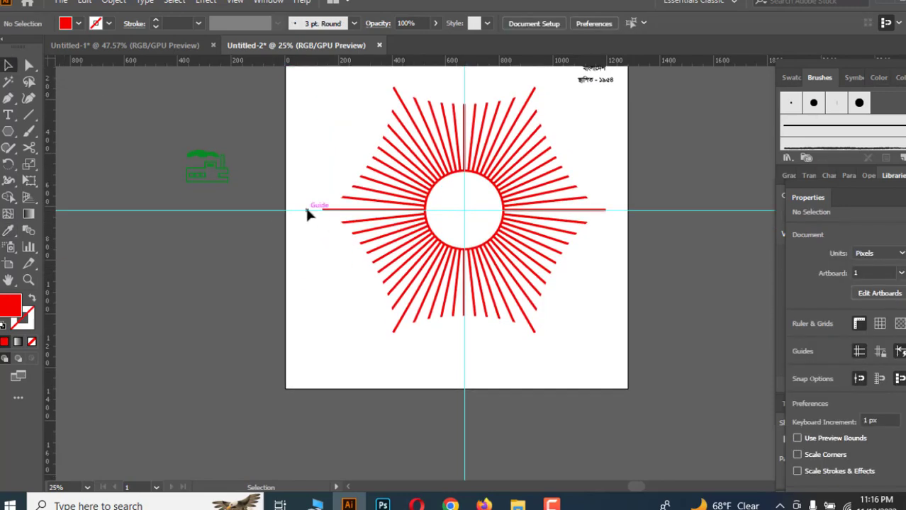
pyautogui.hotkey('ctrl', 'alt')
pyautogui.hotkey('ctrl', 'alt', '2')
pyautogui.click(270, 254)
pyautogui.scroll(1, 264, 203)
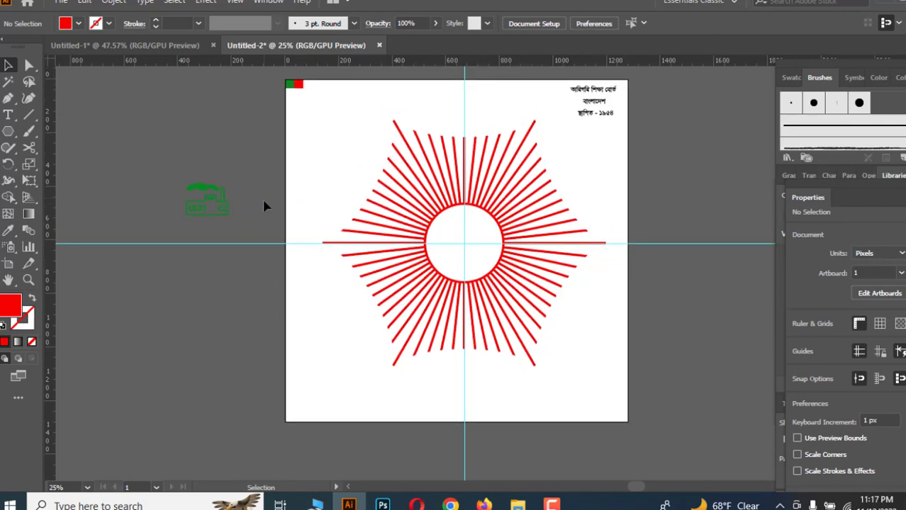
# Move the green building illustration into the central circle.
pyautogui.press('ctrl')
pyautogui.scroll(1, 306, 235)
pyautogui.scroll(-1, 305, 235)
pyautogui.moveTo(212, 199); pyautogui.dragTo(468, 242)
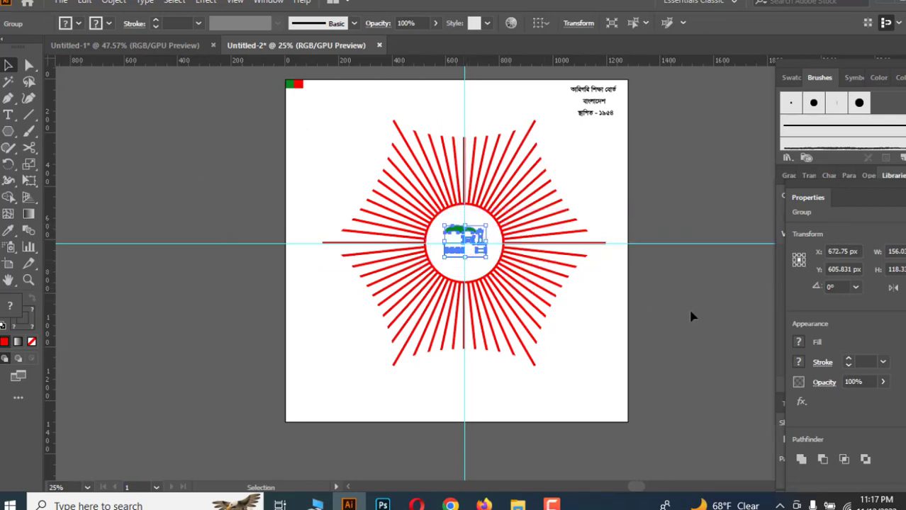
pyautogui.click(706, 316)
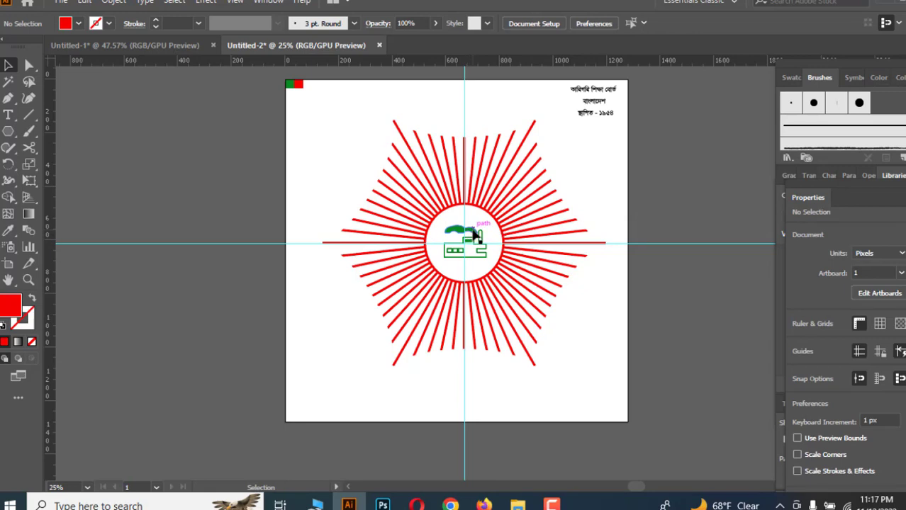
# Move the building illustration back off the artboard to the left.
pyautogui.click(475, 234)
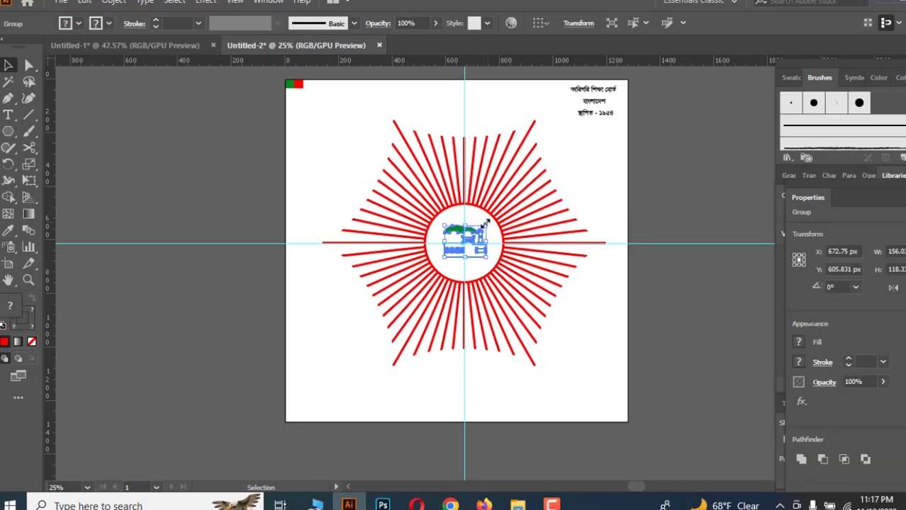
pyautogui.moveTo(486, 224); pyautogui.dragTo(177, 203)
pyautogui.click(710, 324)
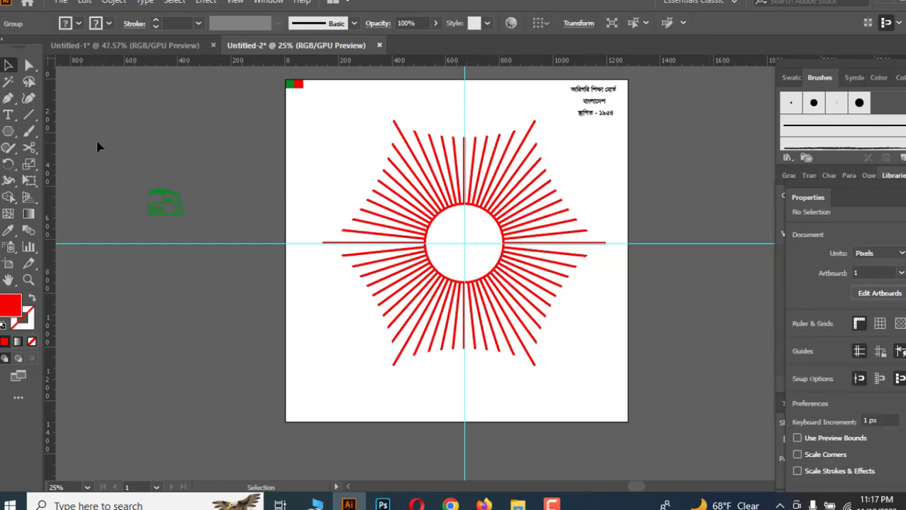
# Draw a circle about 235 px wide with the Ellipse tool and swap its fill to a red stroke.
pyautogui.click(97, 142)
pyautogui.click(8, 132)
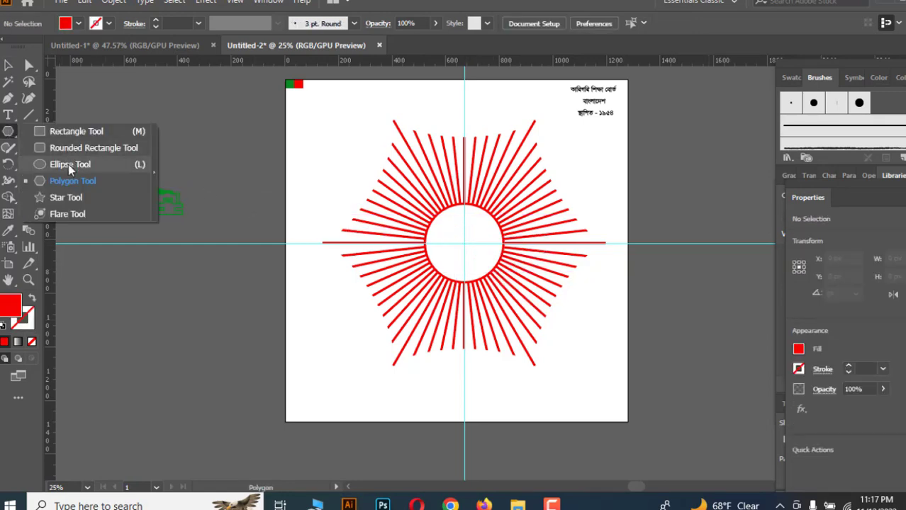
pyautogui.click(69, 165)
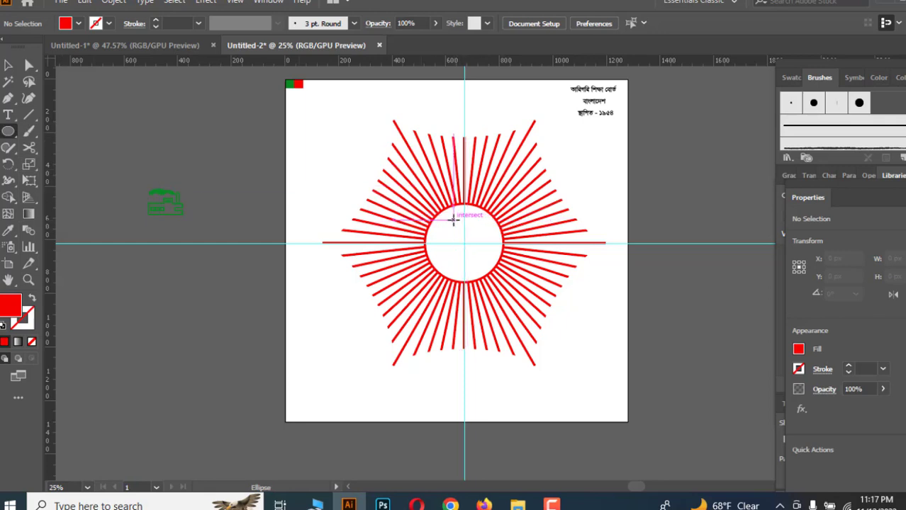
pyautogui.moveTo(453, 221); pyautogui.dragTo(510, 281)
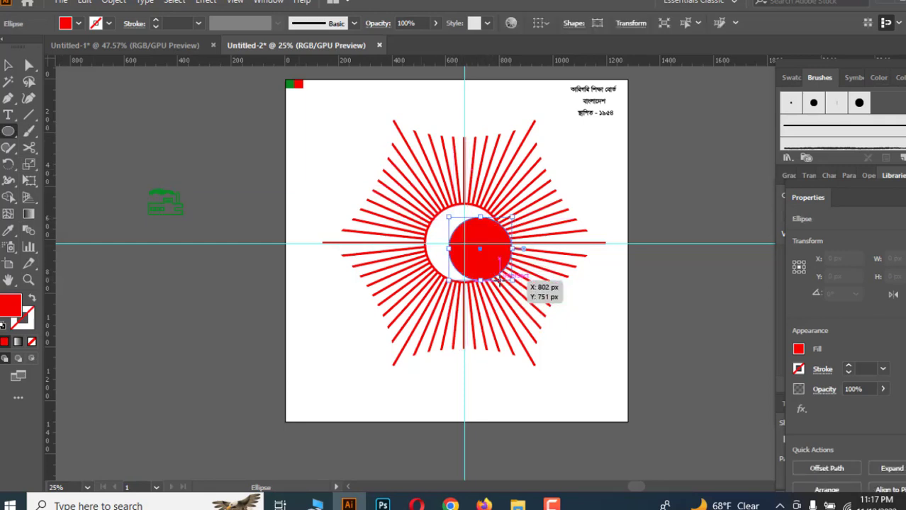
pyautogui.click(30, 298)
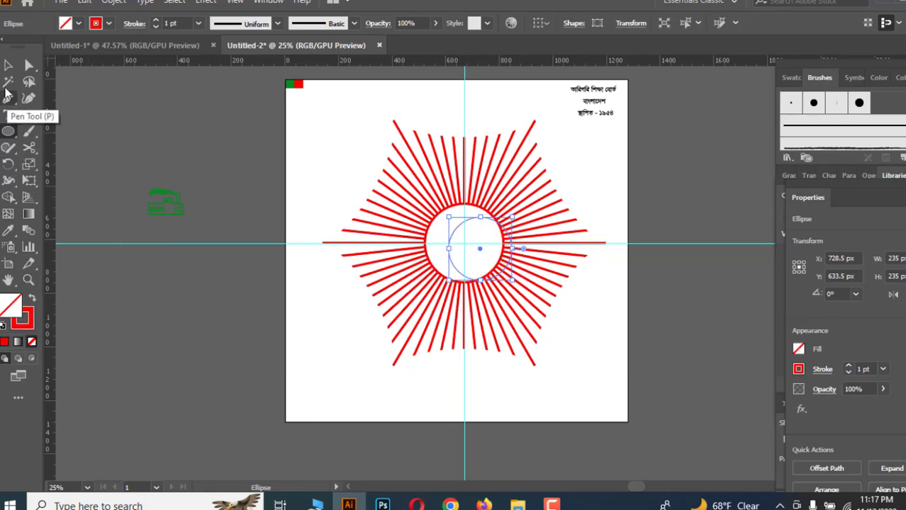
# Move the new circle to the centre of the ring.
pyautogui.click(7, 65)
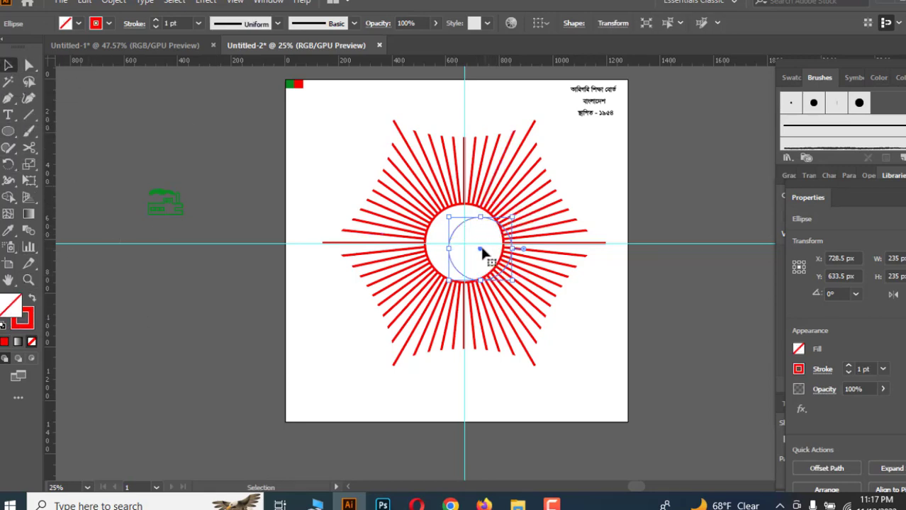
pyautogui.moveTo(481, 248); pyautogui.dragTo(480, 248)
pyautogui.moveTo(468, 247)
pyautogui.mouseDown()
pyautogui.moveTo(664, 304)
pyautogui.moveTo(681, 319)
pyautogui.moveTo(540, 303)
pyautogui.moveTo(463, 243)
pyautogui.mouseUp()
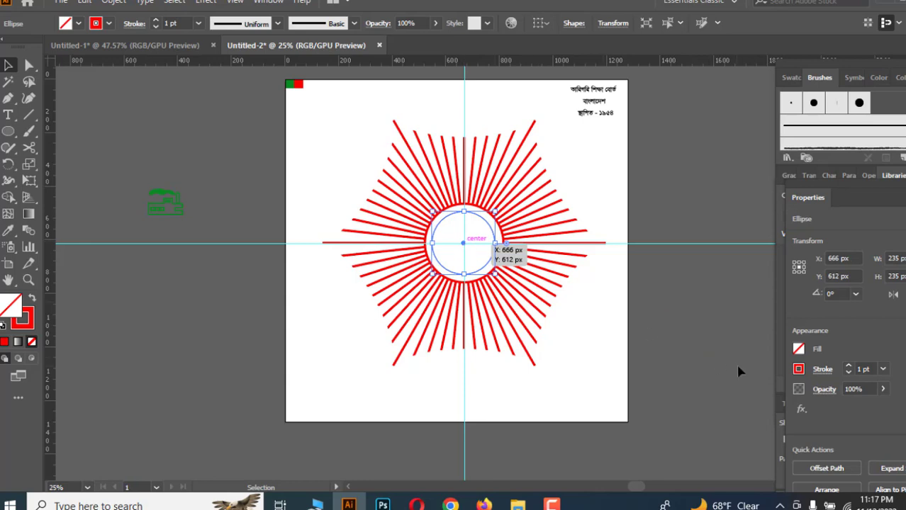
pyautogui.click(717, 356)
pyautogui.scroll(-1, 718, 357)
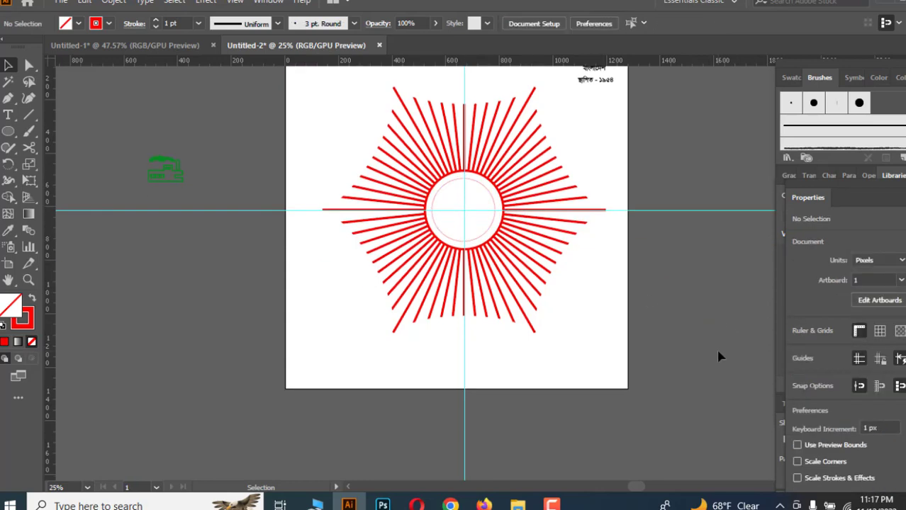
# Cut the inner circle with the Scissors tool at four points on its left and right sides.
pyautogui.click(28, 147)
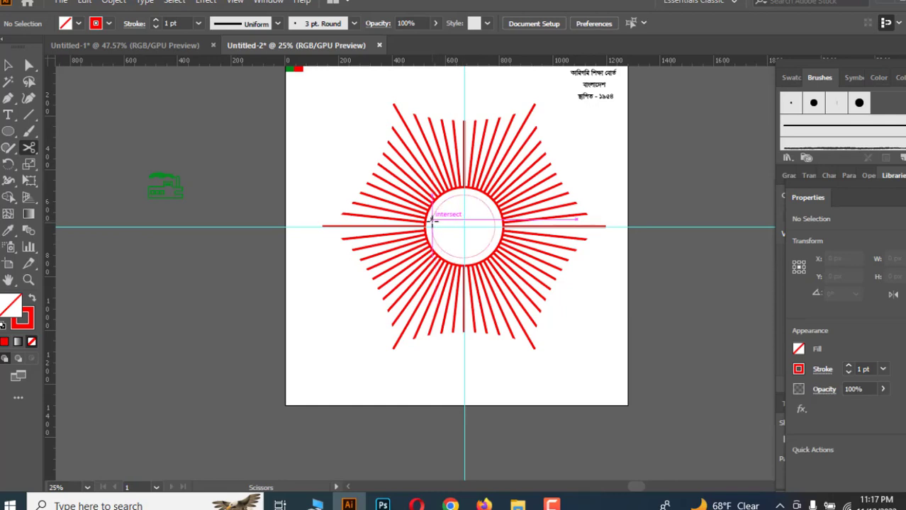
pyautogui.click(432, 221)
pyautogui.click(596, 267)
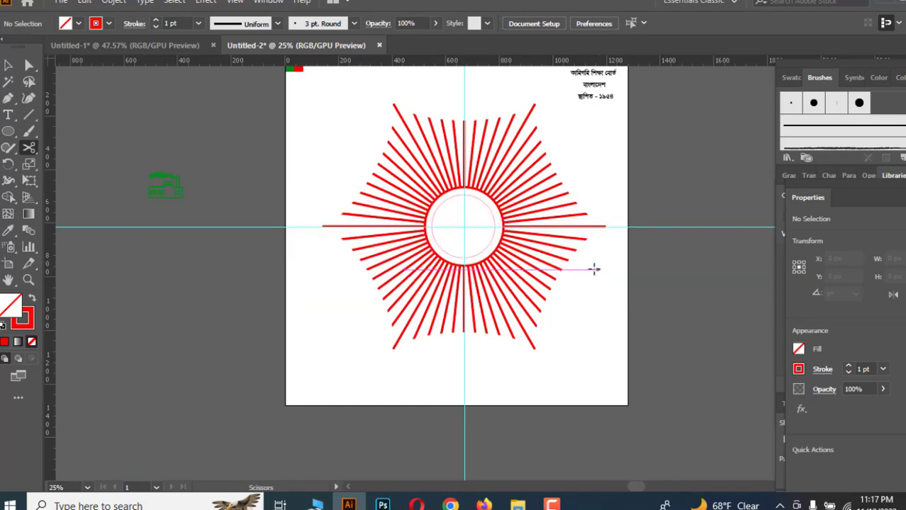
pyautogui.click(432, 220)
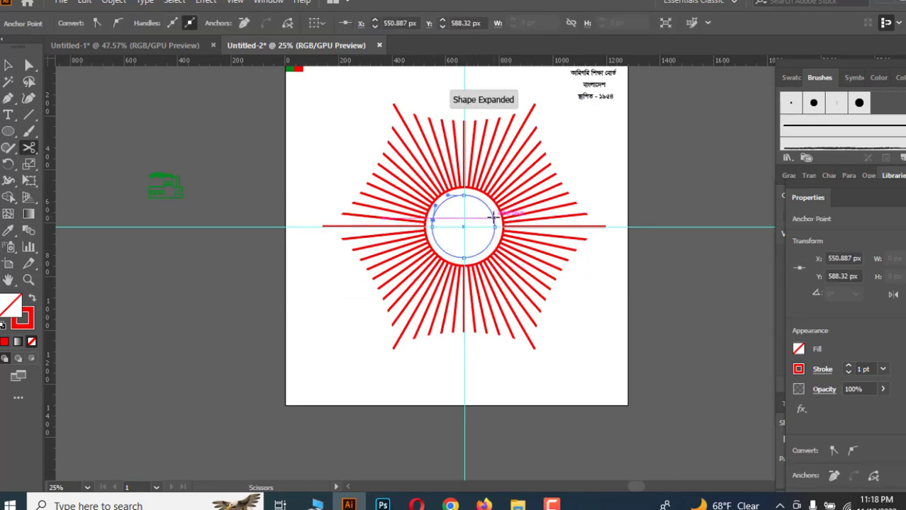
pyautogui.click(494, 220)
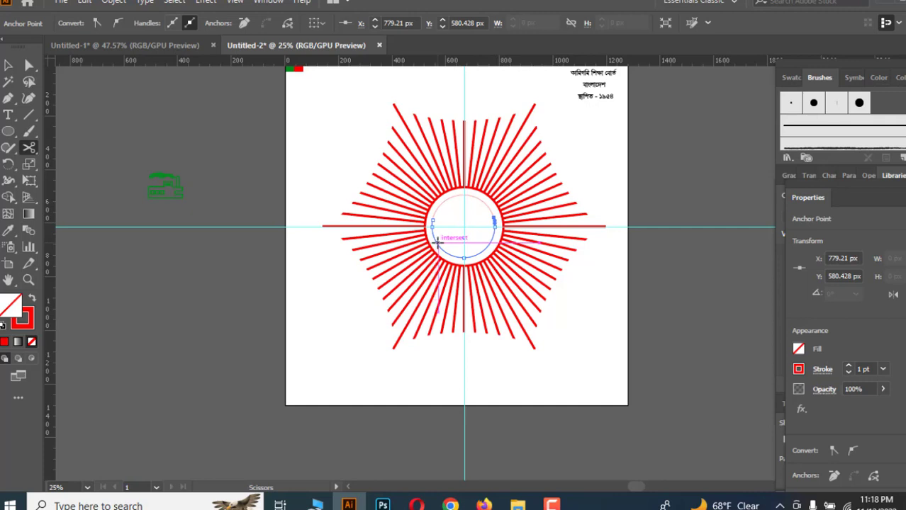
pyautogui.click(437, 244)
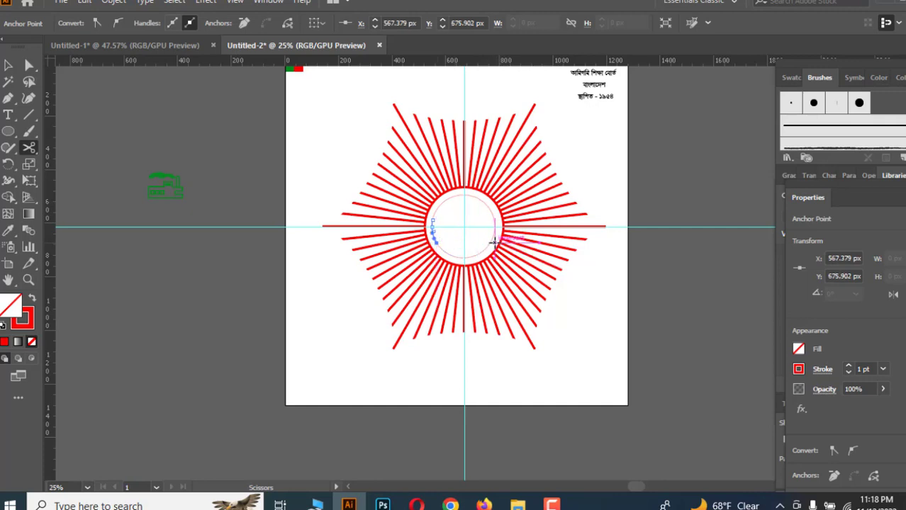
pyautogui.click(492, 241)
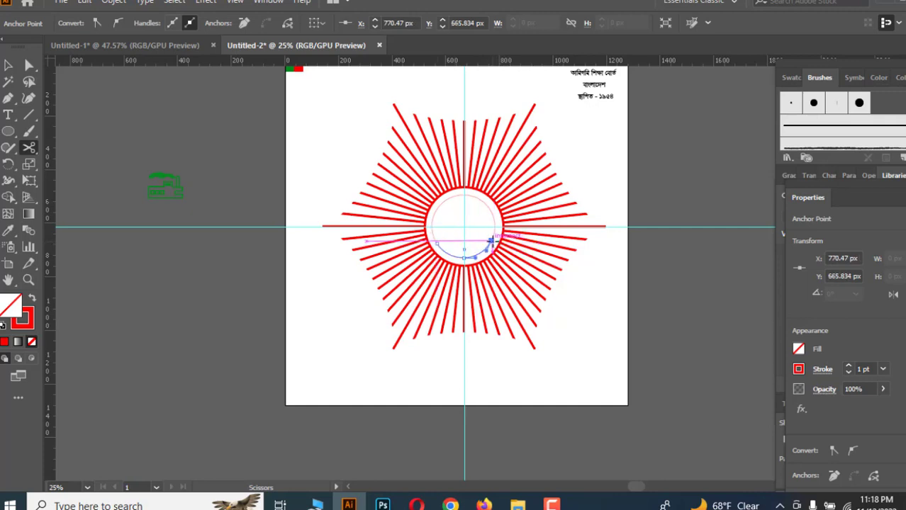
# Delete the short left and right segments of the cut circle, leaving the top and bottom arcs.
pyautogui.click(8, 67)
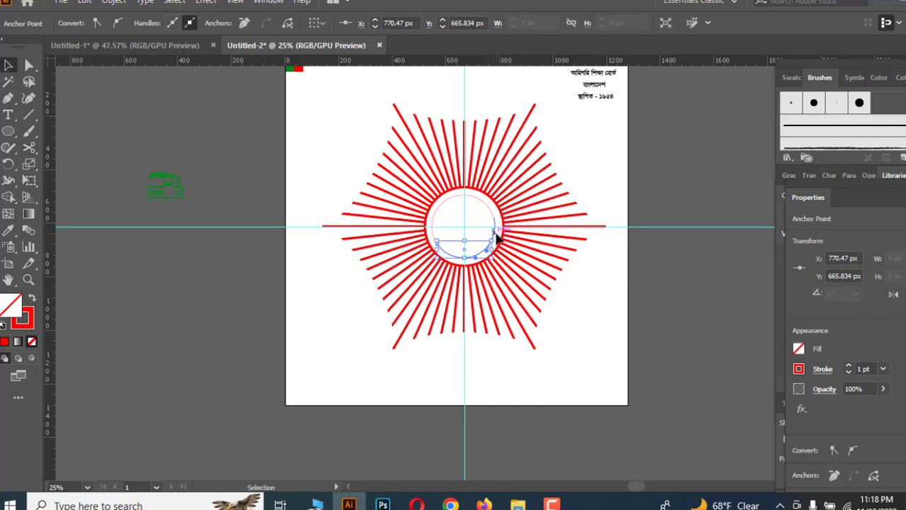
pyautogui.click(721, 267)
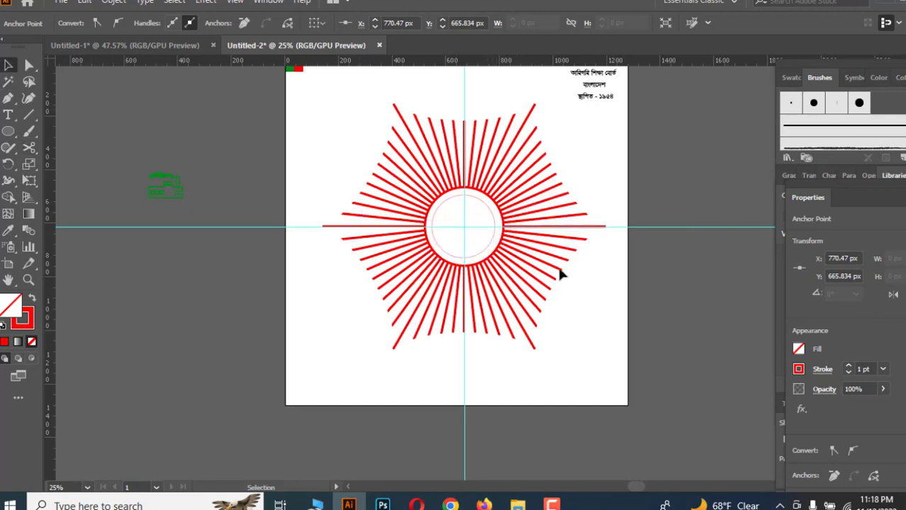
pyautogui.moveTo(495, 228); pyautogui.dragTo(583, 243)
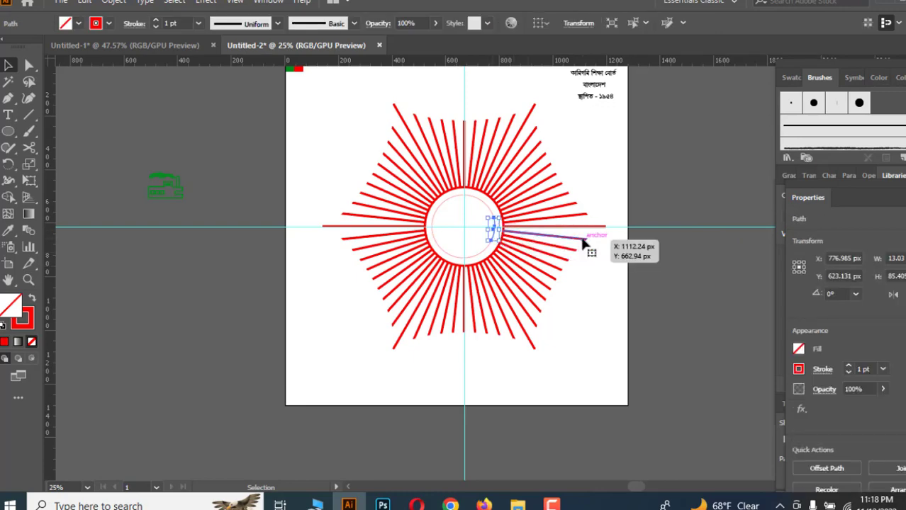
pyautogui.press('Delete')
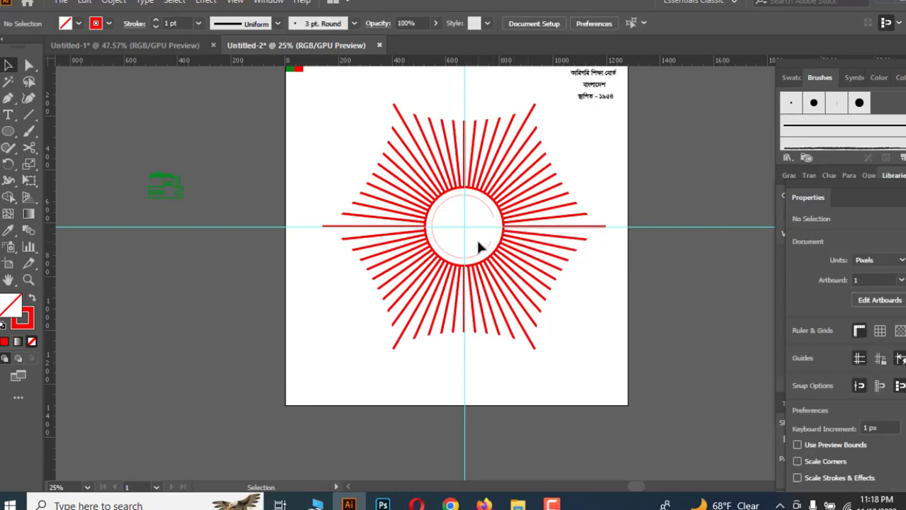
pyautogui.scroll(1, 479, 247)
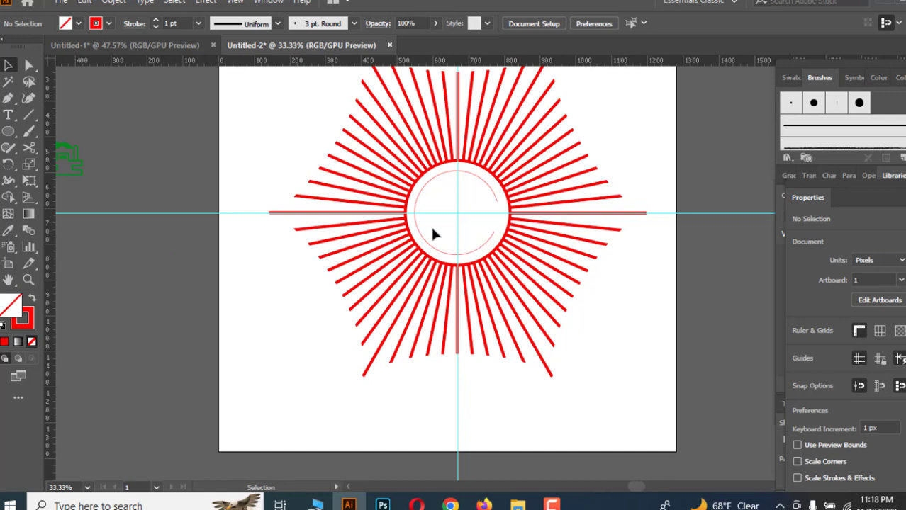
pyautogui.moveTo(413, 226); pyautogui.dragTo(417, 224)
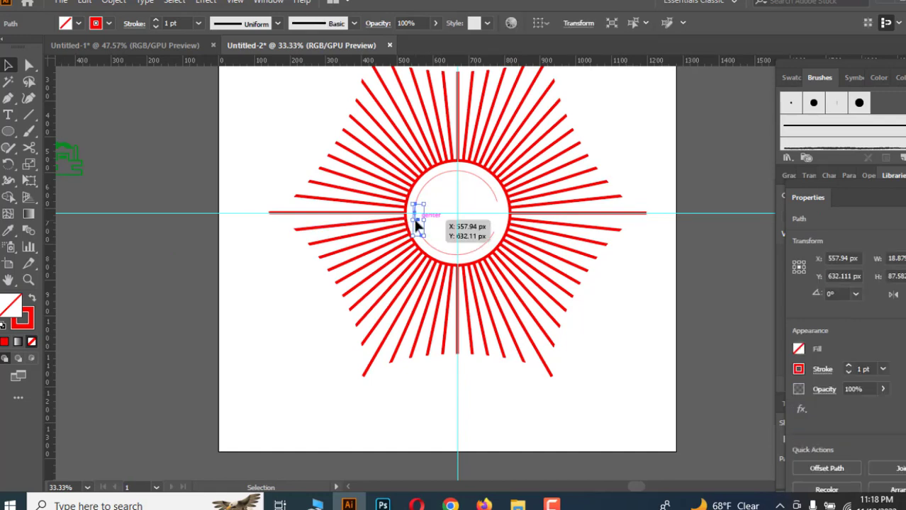
pyautogui.press('Delete')
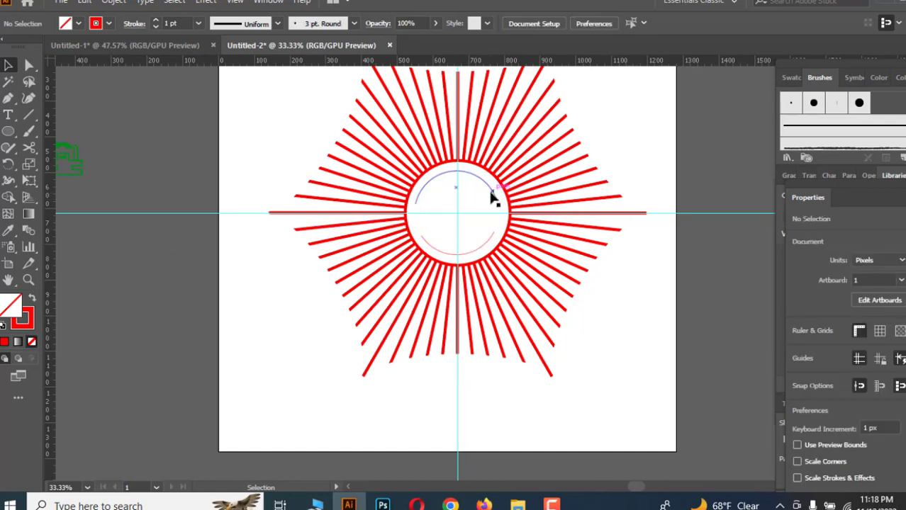
pyautogui.click(493, 194)
pyautogui.click(478, 250)
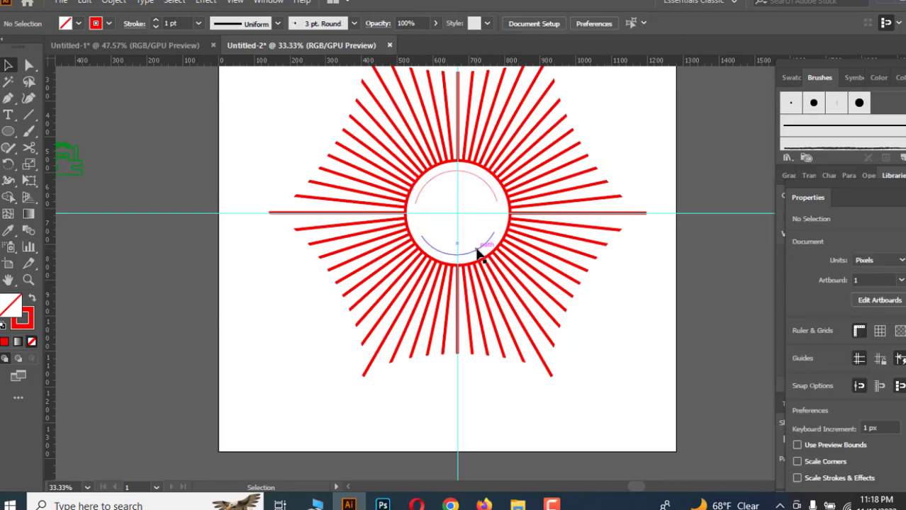
pyautogui.click(481, 254)
pyautogui.click(667, 308)
pyautogui.scroll(3, 670, 306)
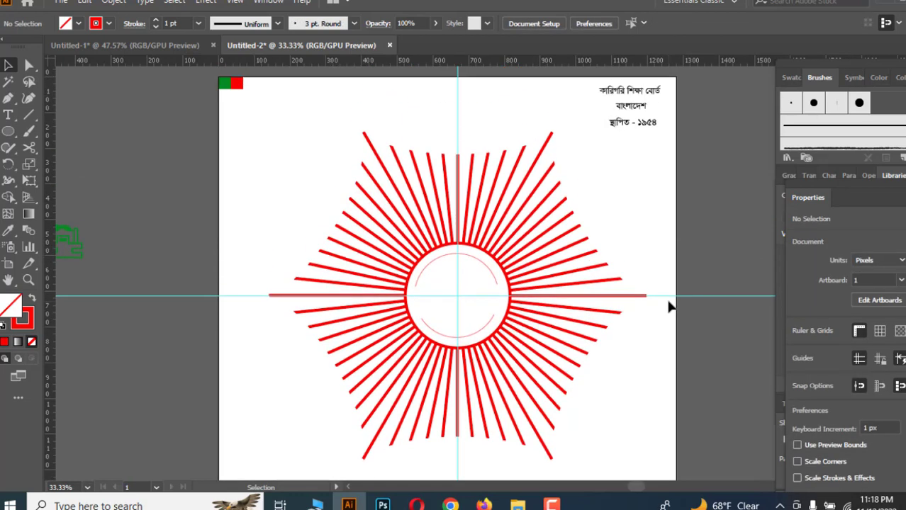
# Move the "কারিগরি শিক্ষা বোর্ড" text down beside the emblem and convert it to outlines.
pyautogui.click(633, 113)
pyautogui.click(646, 185)
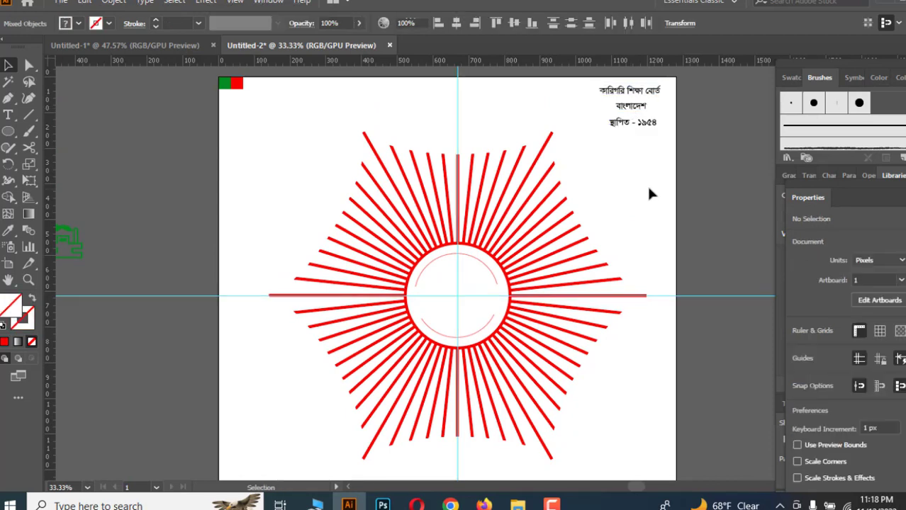
pyautogui.moveTo(622, 98); pyautogui.dragTo(628, 228)
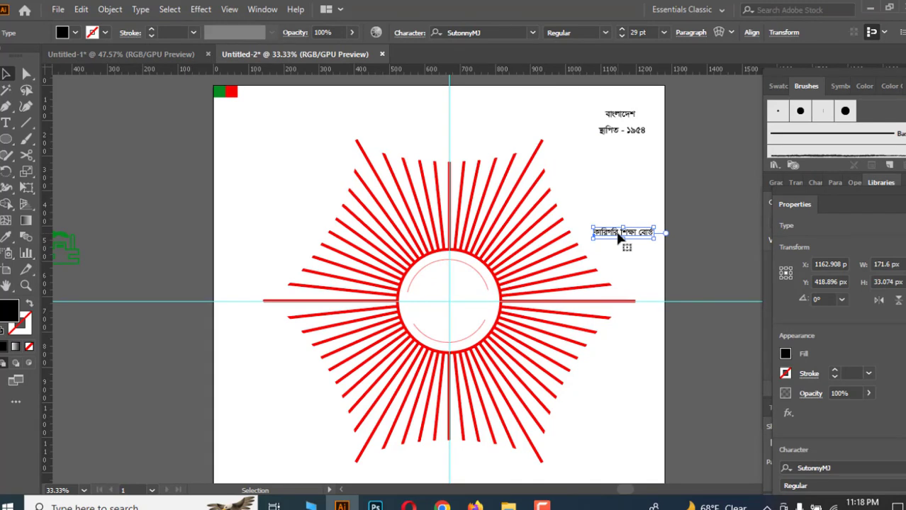
pyautogui.rightClick(620, 240)
pyautogui.click(665, 303)
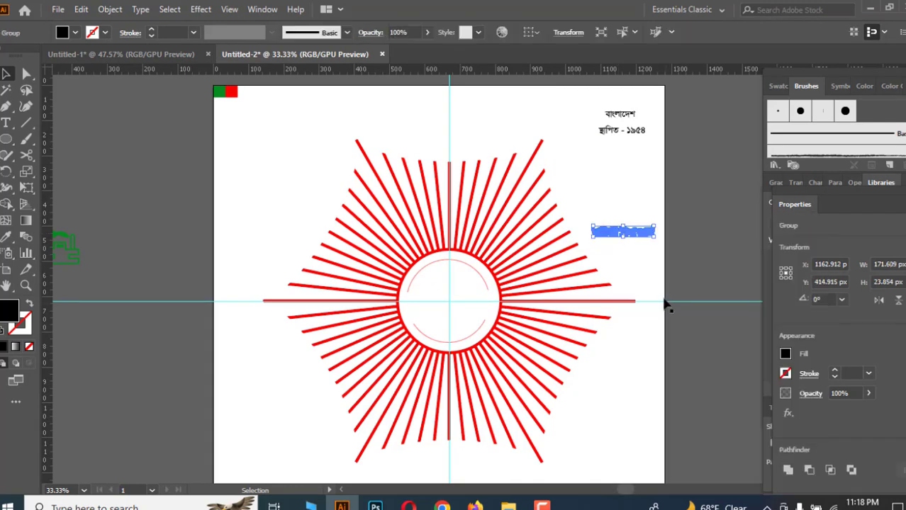
# Define the outlined "কারিগরি শিক্ষা বোর্ড" text as a new Art Brush with default options.
pyautogui.click(677, 233)
pyautogui.moveTo(653, 233)
pyautogui.mouseDown()
pyautogui.moveTo(626, 237)
pyautogui.moveTo(732, 166)
pyautogui.moveTo(830, 140)
pyautogui.mouseUp()
pyautogui.click(404, 289)
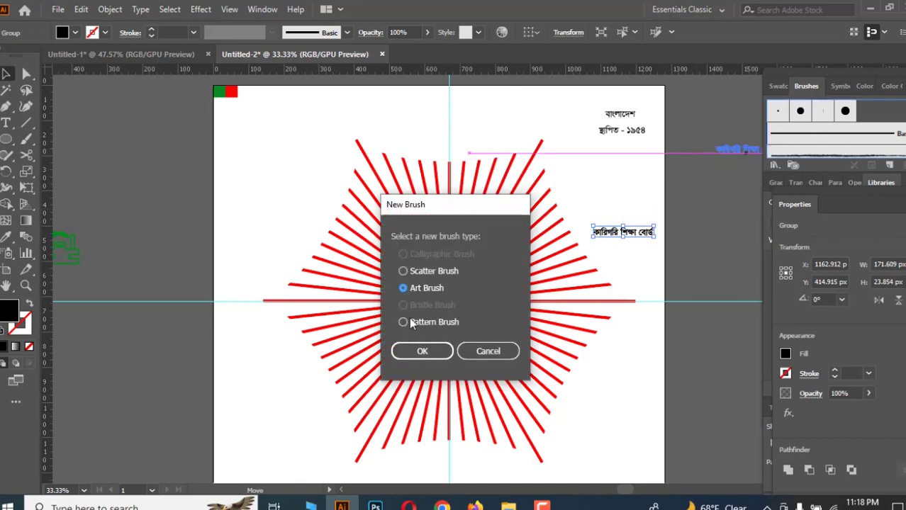
pyautogui.click(420, 352)
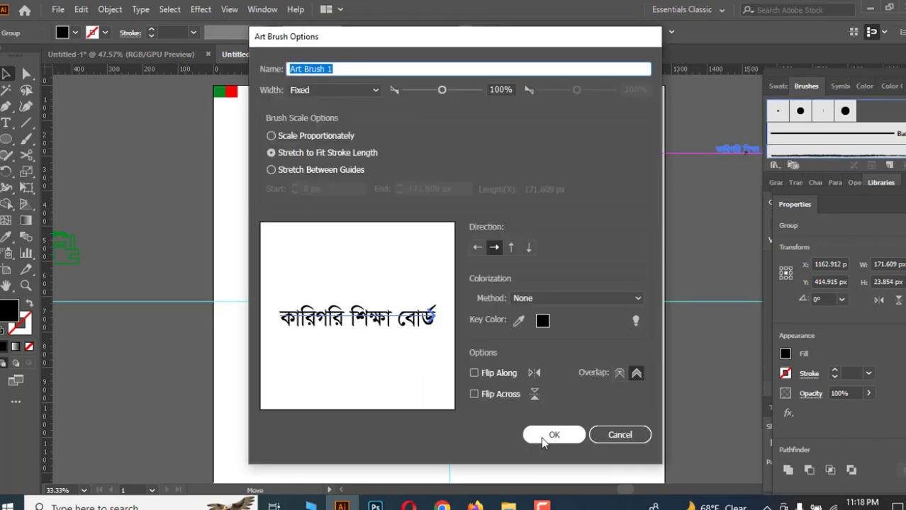
pyautogui.click(552, 435)
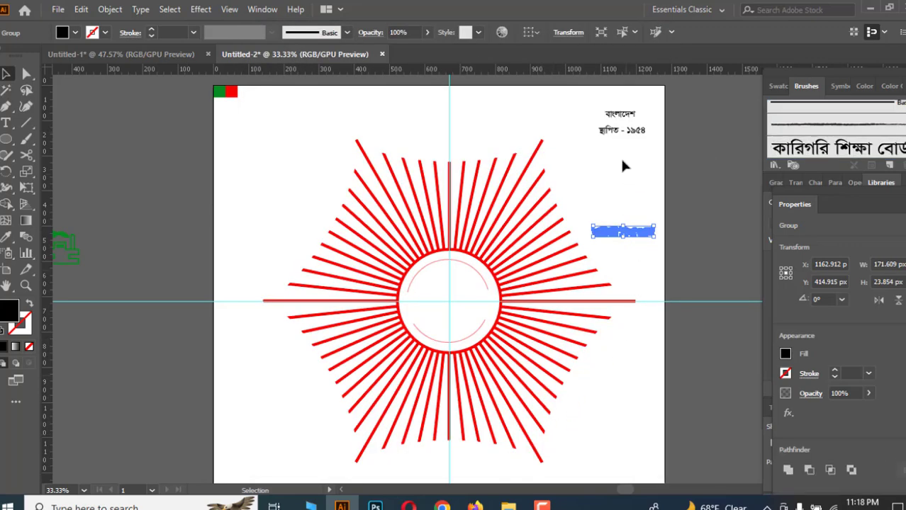
pyautogui.click(619, 118)
pyautogui.moveTo(620, 108); pyautogui.dragTo(627, 226)
pyautogui.hotkey('ctrl', 'z')
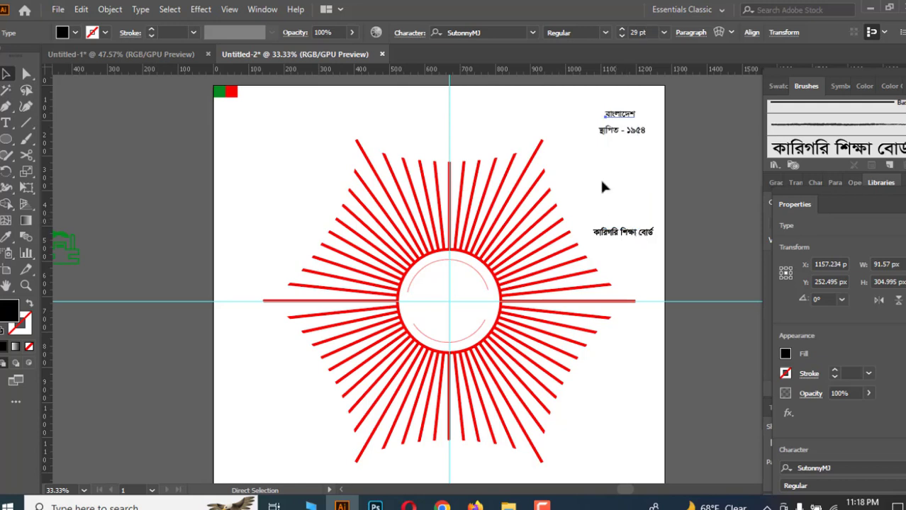
# Move the "বাংলাদেশ" text down above the other text and convert it to outlines.
pyautogui.moveTo(631, 115); pyautogui.dragTo(614, 201)
pyautogui.rightClick(614, 201)
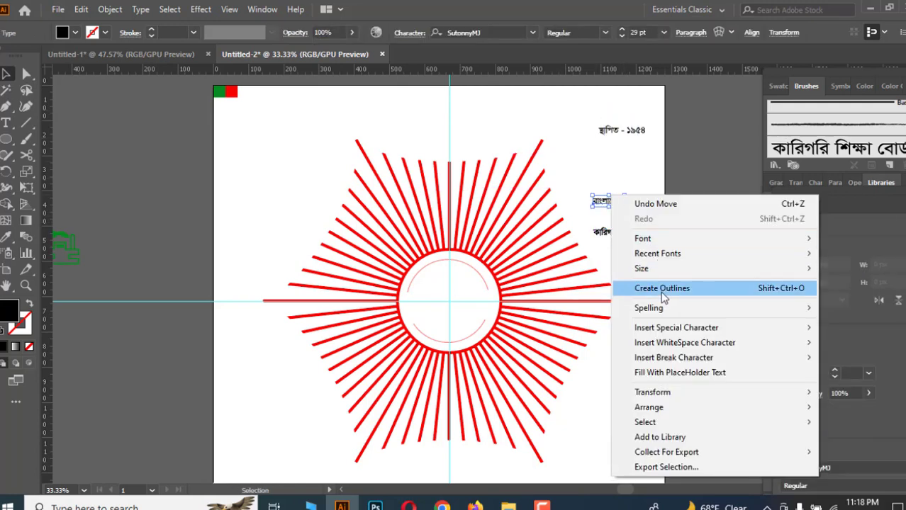
pyautogui.click(664, 289)
# Define the outlined "বাংলাদেশ" text as a second Art Brush with default options.
pyautogui.click(647, 196)
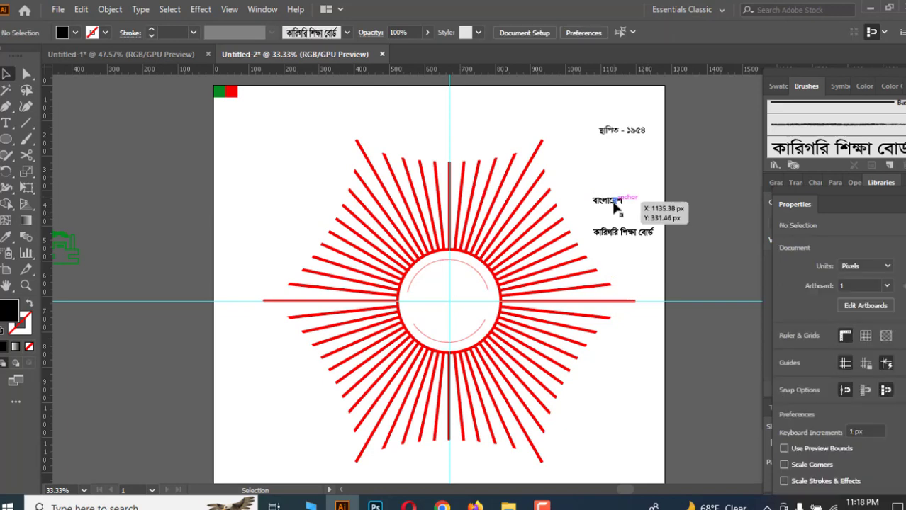
pyautogui.moveTo(614, 199); pyautogui.dragTo(840, 135)
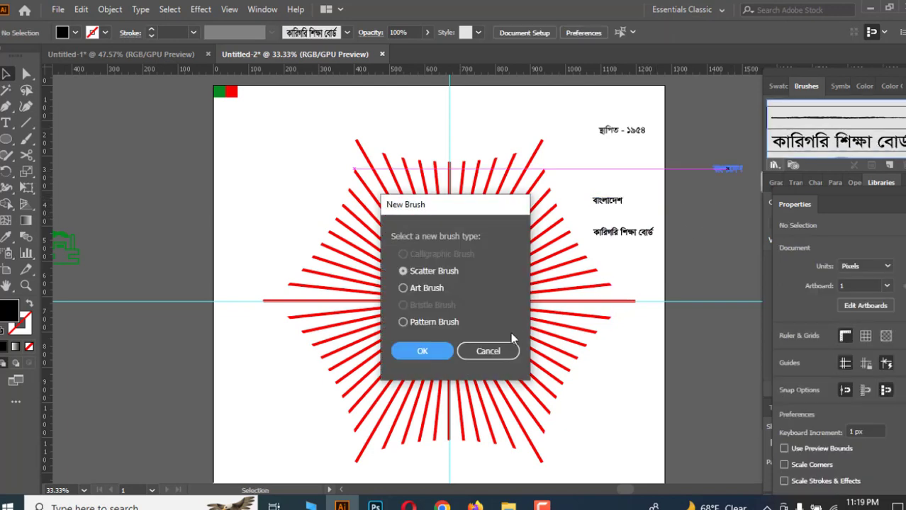
pyautogui.click(402, 288)
pyautogui.click(420, 352)
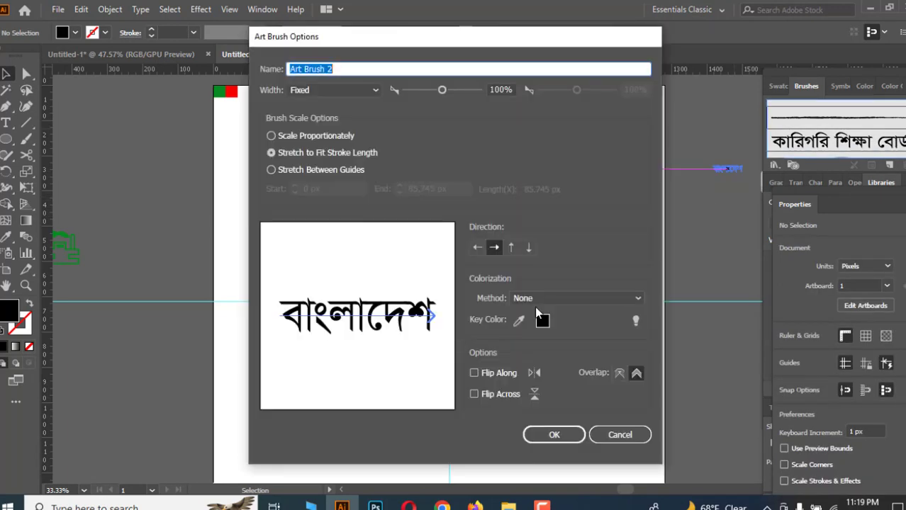
pyautogui.click(553, 435)
# Convert the "স্থাপিত - ১৯৫৪" text to outlines.
pyautogui.click(625, 198)
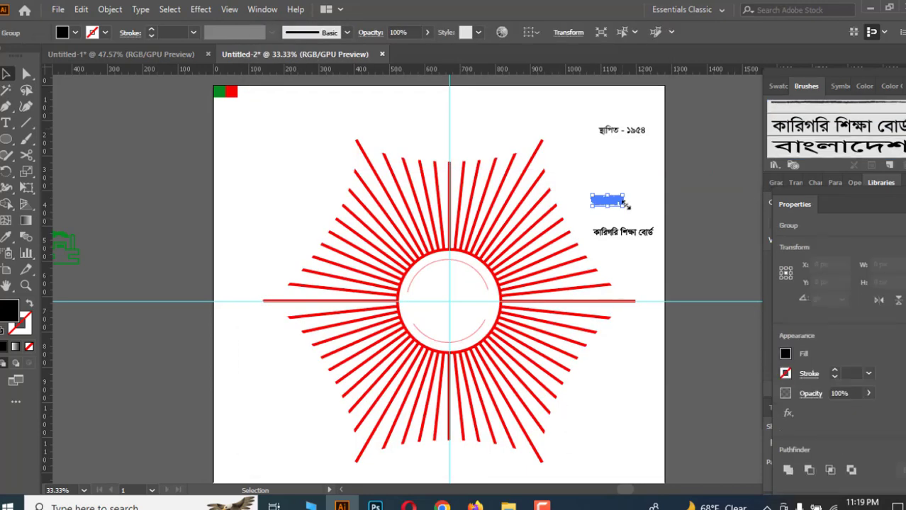
pyautogui.click(636, 164)
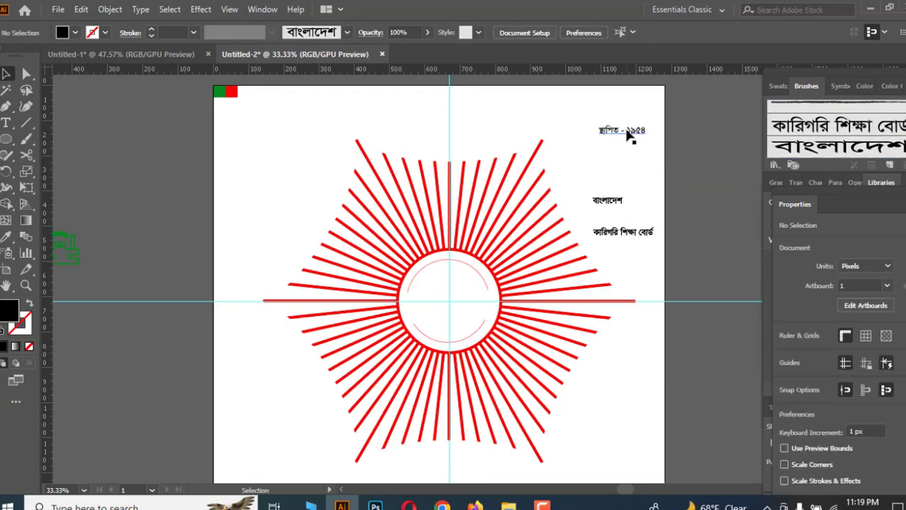
pyautogui.click(631, 136)
pyautogui.rightClick(629, 134)
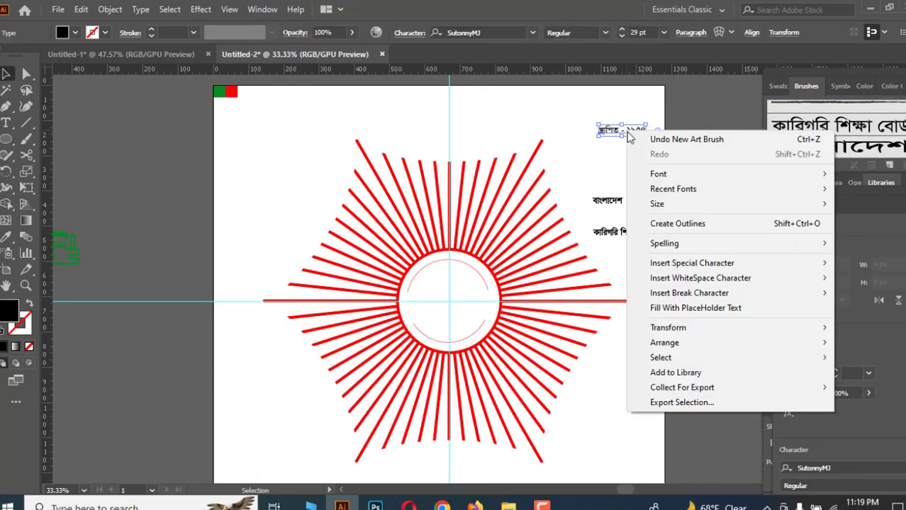
pyautogui.click(665, 225)
# Move the outlined "স্থাপিত - ১৯৫৪" text into the centre of the inner circle.
pyautogui.click(630, 162)
pyautogui.scroll(-1, 629, 162)
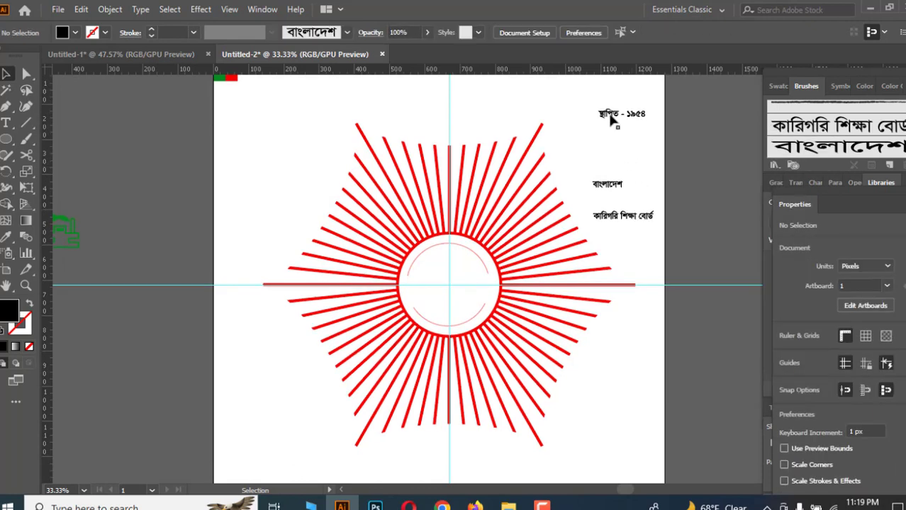
pyautogui.moveTo(611, 121); pyautogui.dragTo(439, 291)
pyautogui.click(712, 348)
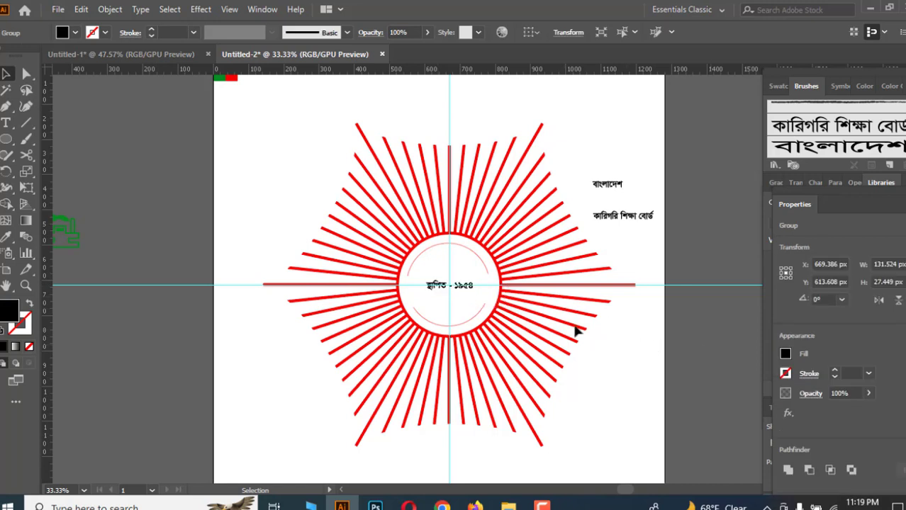
# Cut the lower inner arc with the Scissors tool at two points and delete its two short end pieces.
pyautogui.click(623, 218)
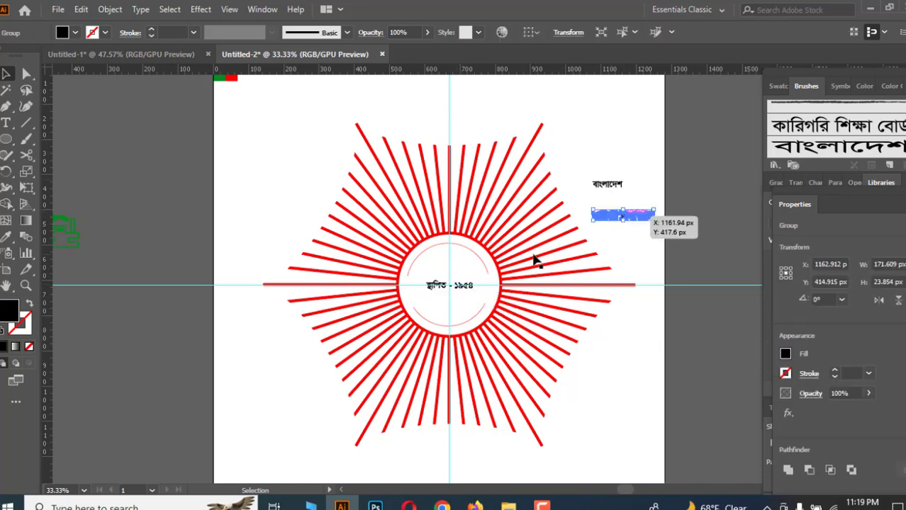
pyautogui.click(479, 261)
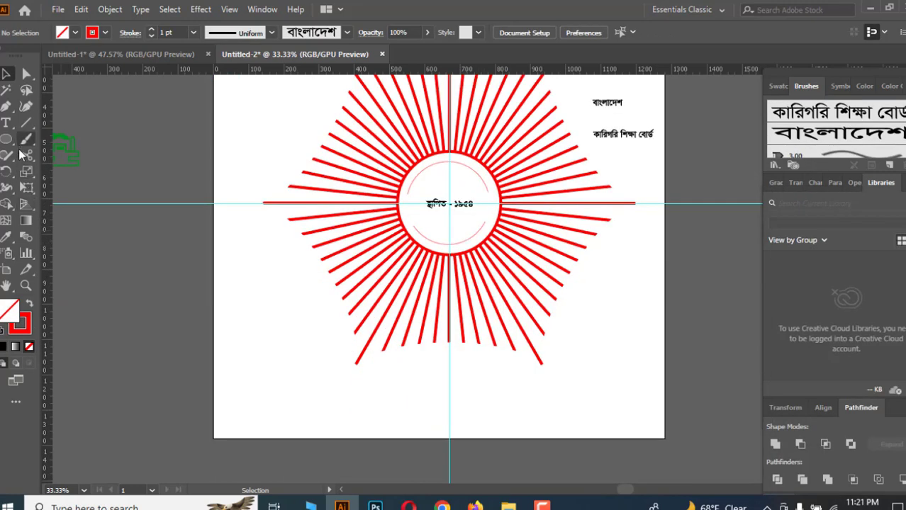
pyautogui.click(26, 155)
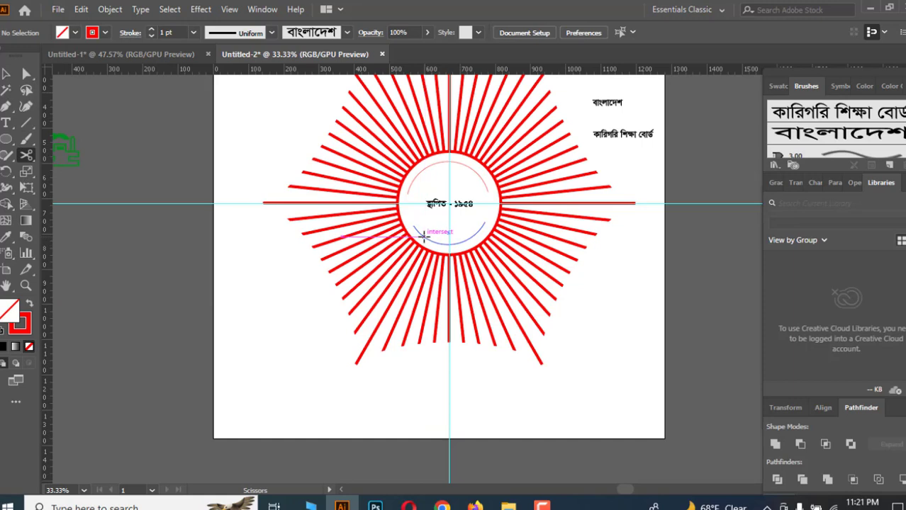
pyautogui.click(423, 235)
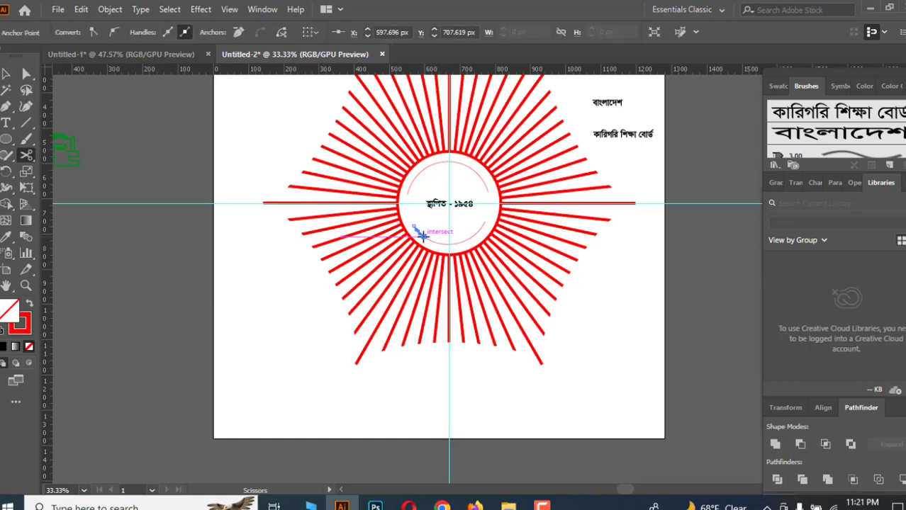
pyautogui.click(478, 234)
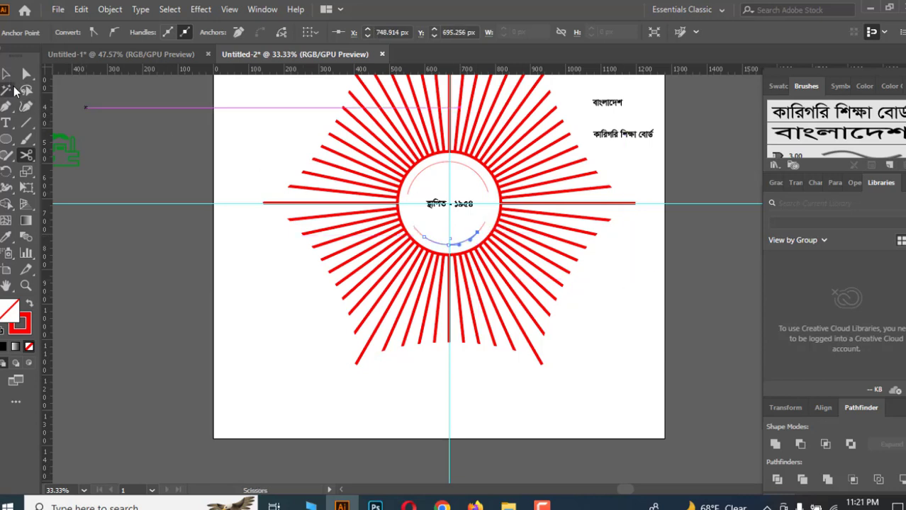
pyautogui.click(6, 74)
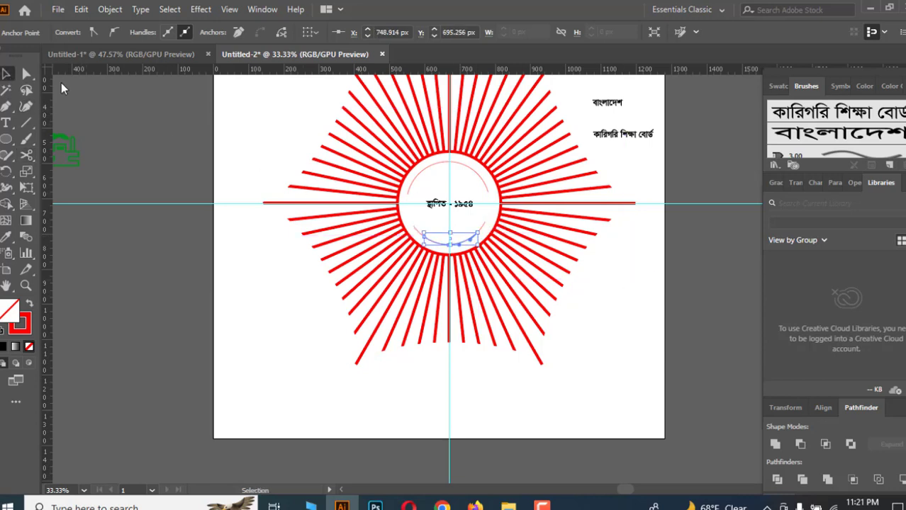
pyautogui.click(480, 229)
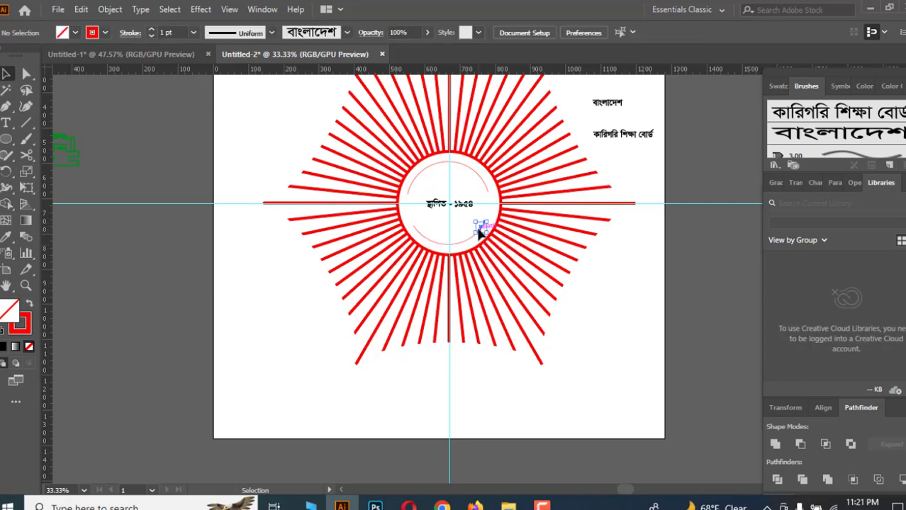
pyautogui.press('Delete')
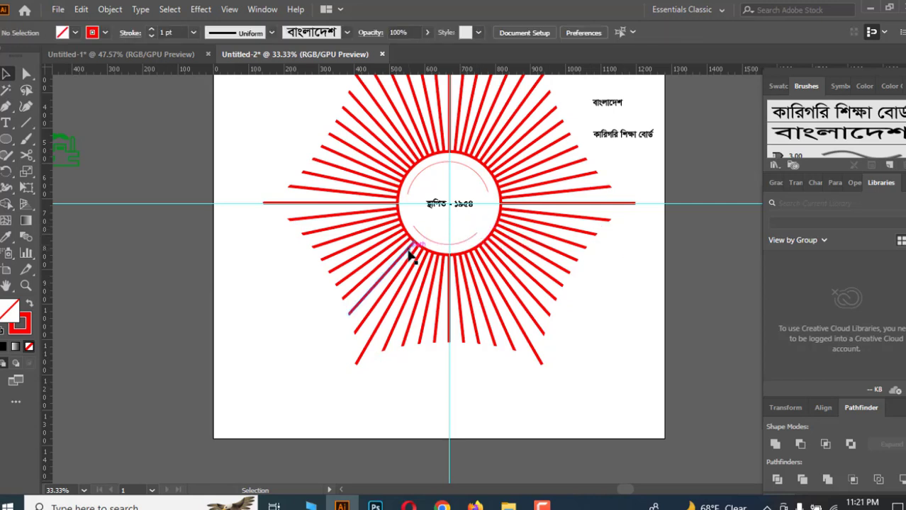
pyautogui.click(414, 229)
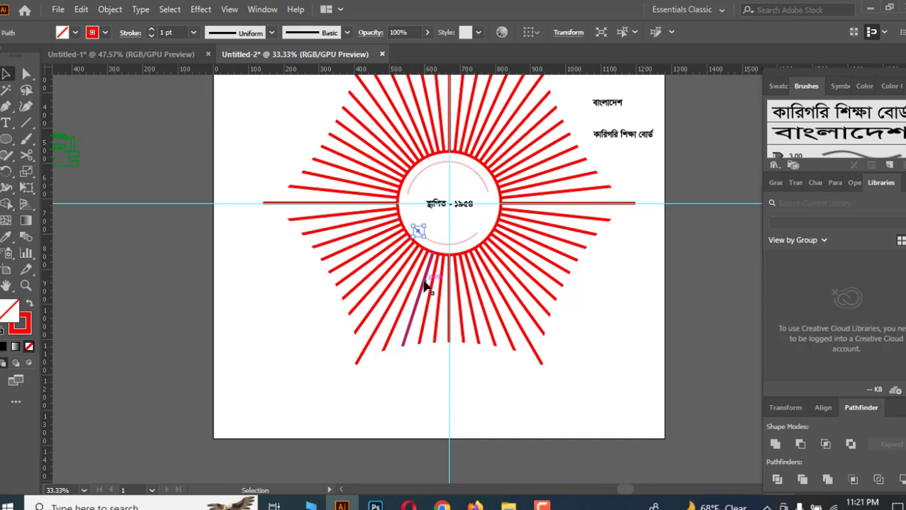
pyautogui.press('Delete')
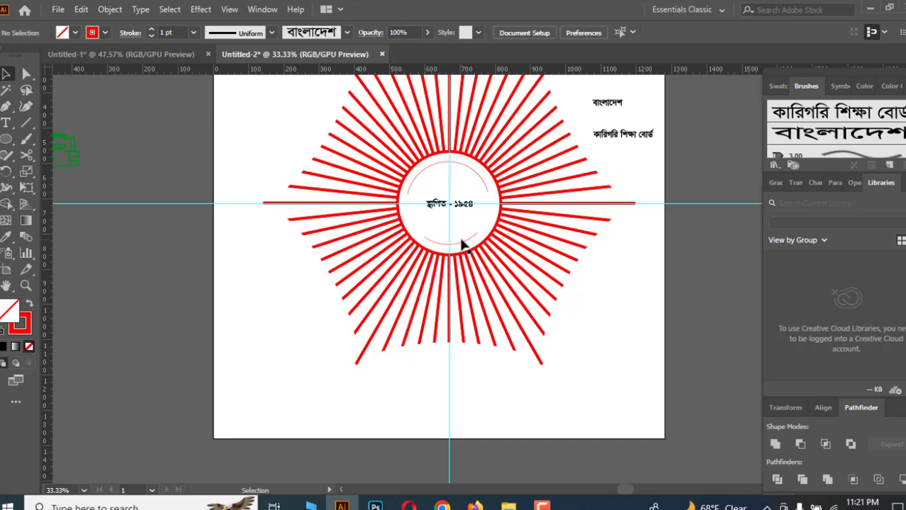
# Apply the "কারিগরি শিক্ষা বোর্ড" art brush to the upper inner arc.
pyautogui.click(474, 182)
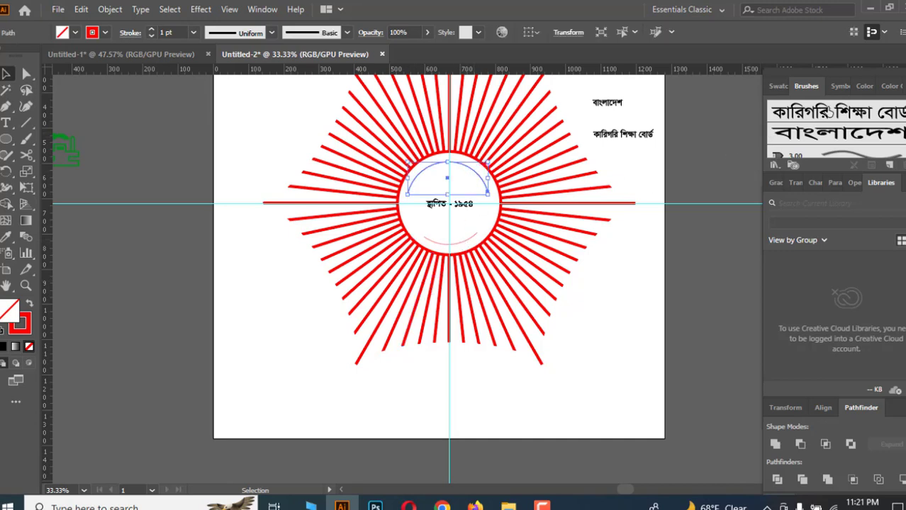
pyautogui.moveTo(824, 112); pyautogui.dragTo(461, 168)
# Try to apply the "বাংলাদেশ" art brush to the lower arc, undoing each attempt.
pyautogui.click(468, 241)
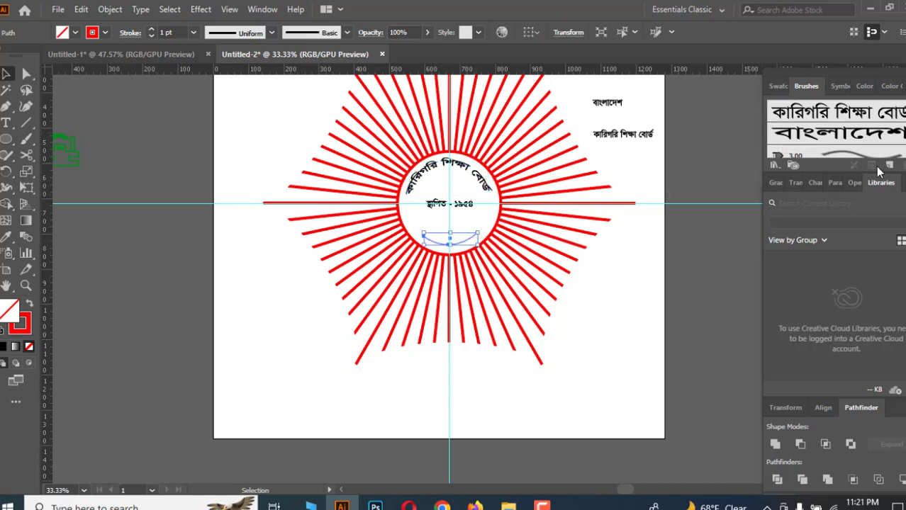
pyautogui.moveTo(867, 137)
pyautogui.mouseDown()
pyautogui.moveTo(537, 248)
pyautogui.moveTo(458, 241)
pyautogui.mouseUp()
pyautogui.click(473, 246)
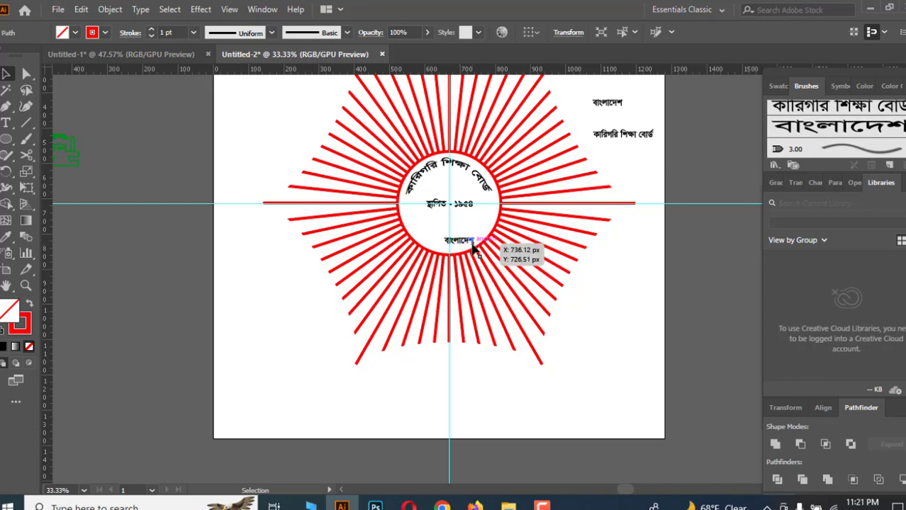
pyautogui.hotkey('ctrl', 'z')
pyautogui.hotkey('ctrl', 'z')
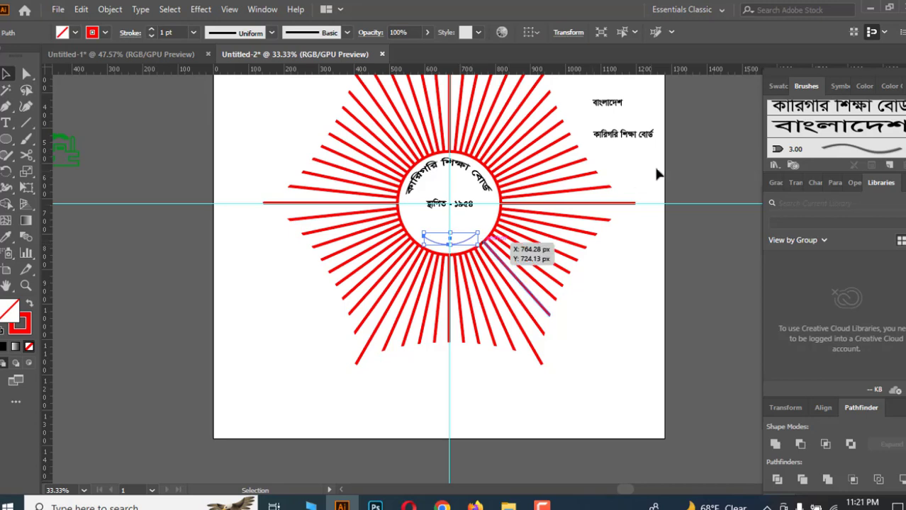
pyautogui.moveTo(849, 133); pyautogui.dragTo(448, 243)
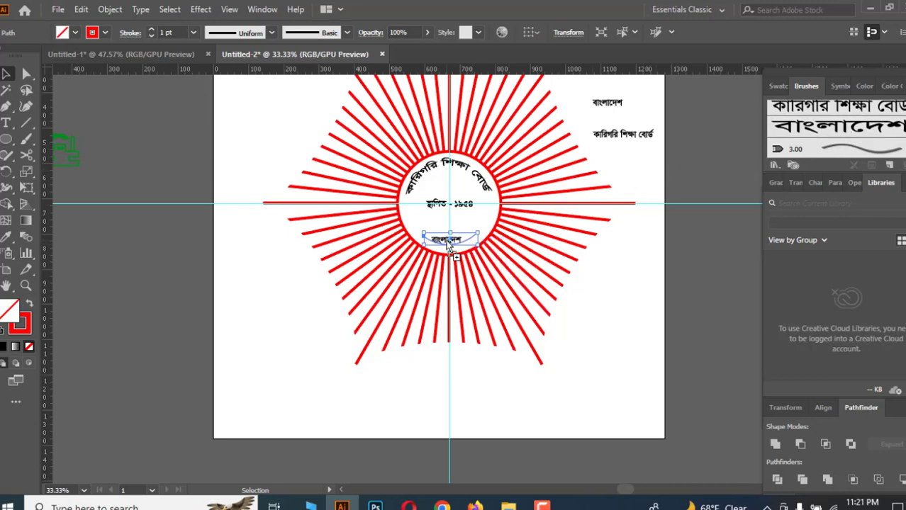
pyautogui.hotkey('ctrl', 'z')
pyautogui.moveTo(826, 127)
pyautogui.mouseDown()
pyautogui.moveTo(742, 178)
pyautogui.moveTo(450, 245)
pyautogui.moveTo(468, 243)
pyautogui.mouseUp()
pyautogui.hotkey('ctrl', 'z')
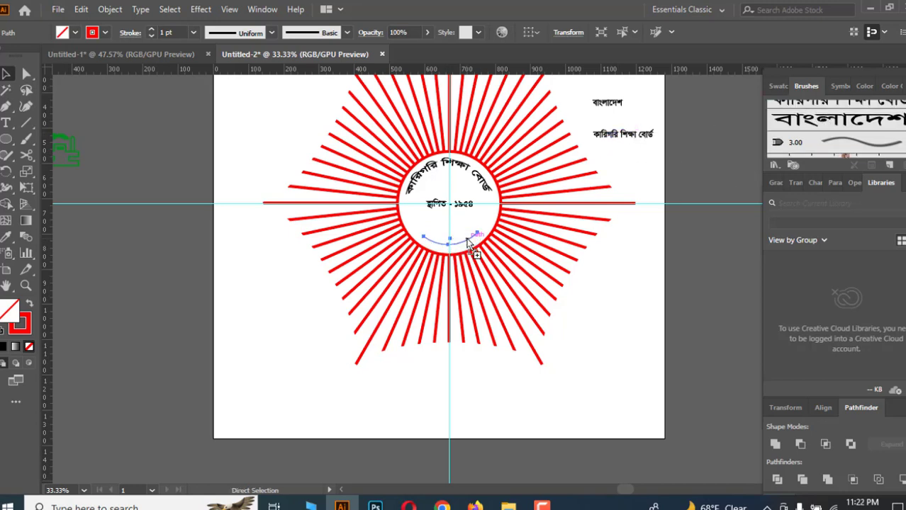
# Apply the "বাংলাদেশ" art brush to the lower arc with Flip Along and Flip Across enabled in its stroke options.
pyautogui.click(637, 294)
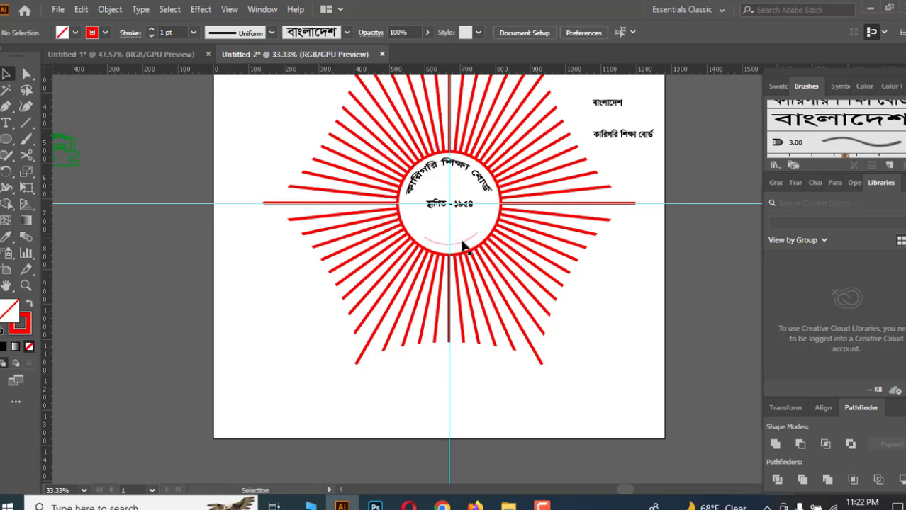
pyautogui.click(462, 244)
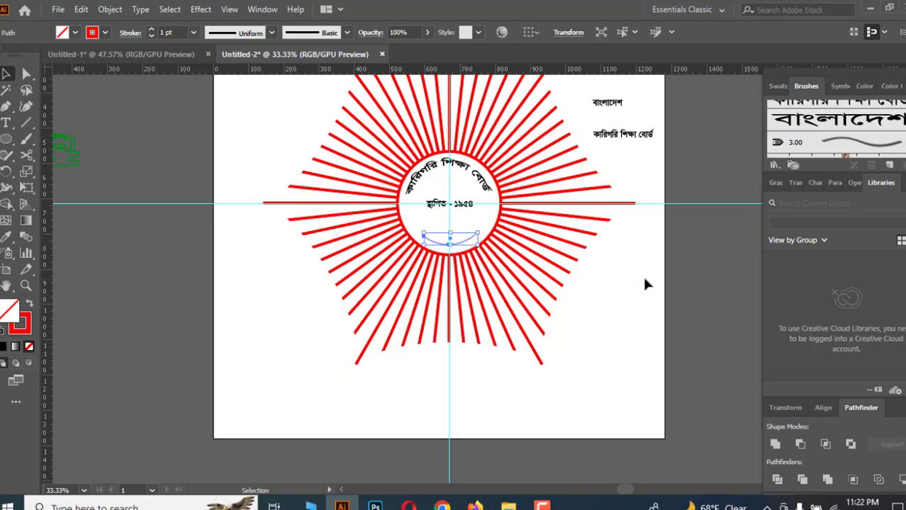
pyautogui.click(831, 122)
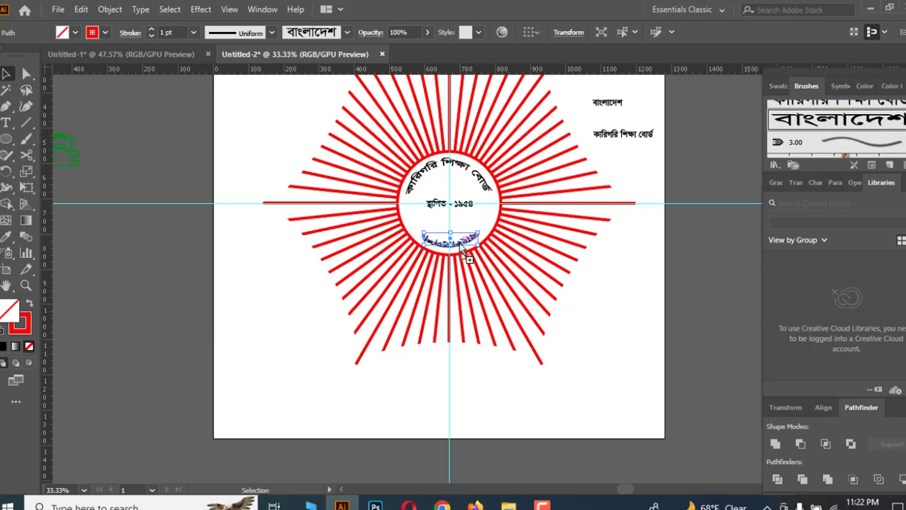
pyautogui.click(871, 166)
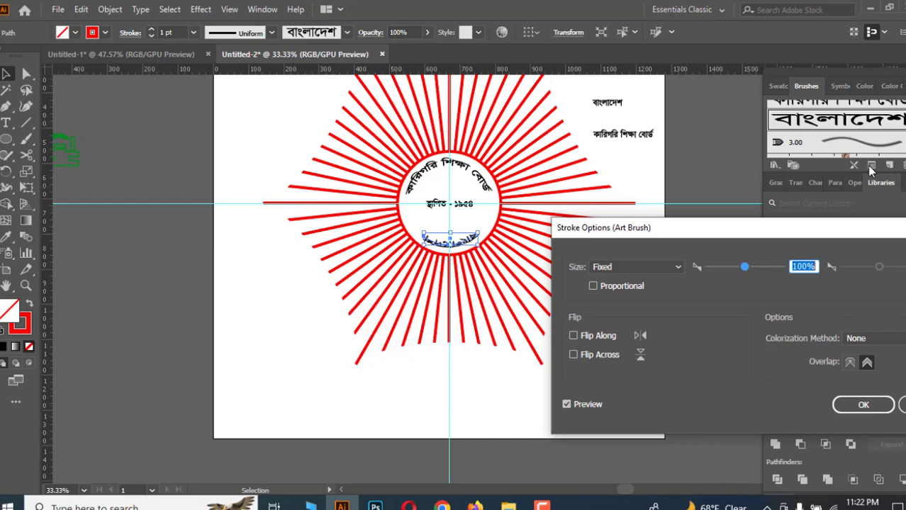
pyautogui.click(573, 336)
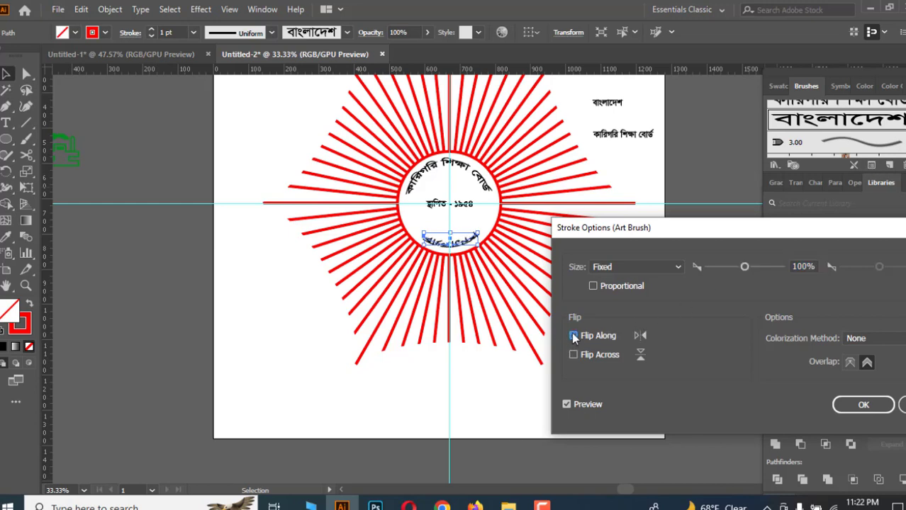
pyautogui.click(574, 355)
pyautogui.click(864, 406)
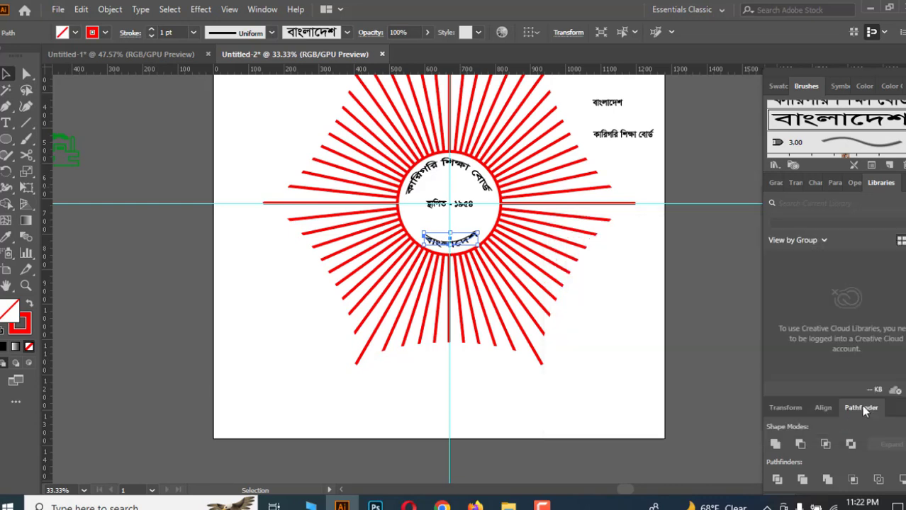
# Set the stroke weight of the upper arc text to 2 pt.
pyautogui.click(612, 297)
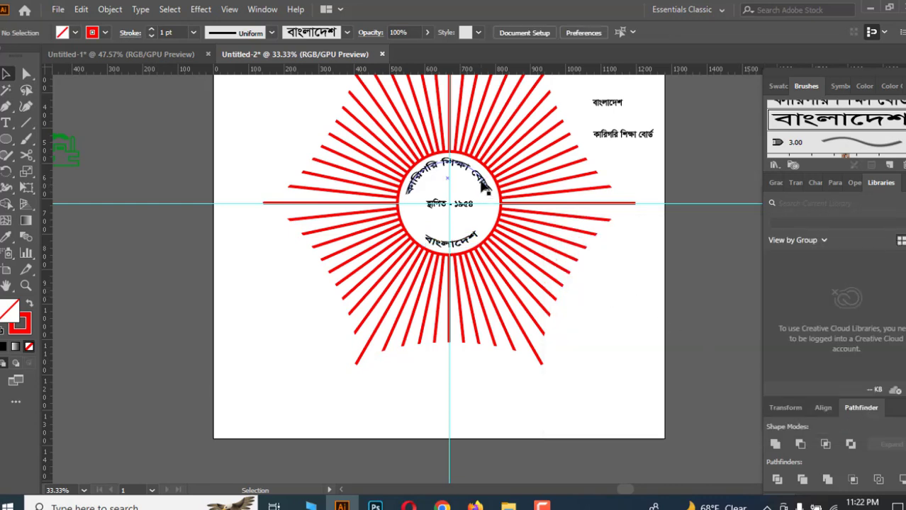
pyautogui.click(482, 186)
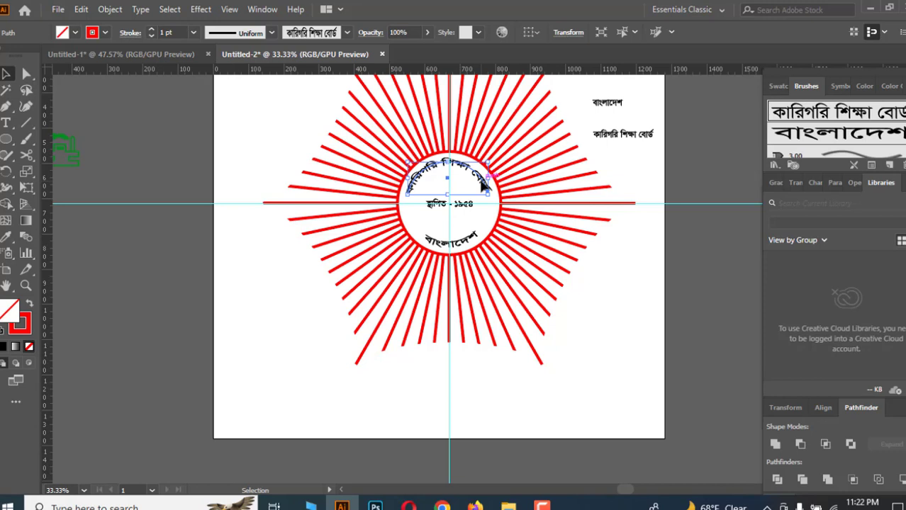
pyautogui.click(194, 32)
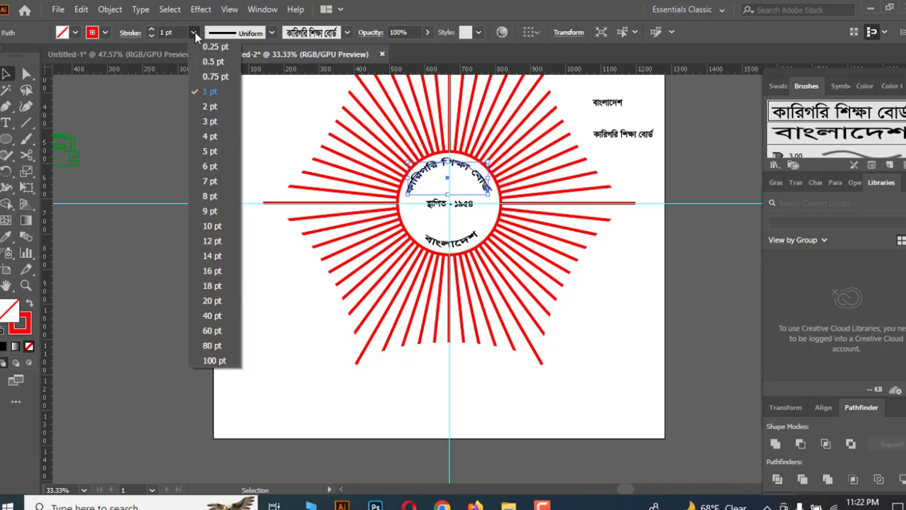
pyautogui.click(209, 106)
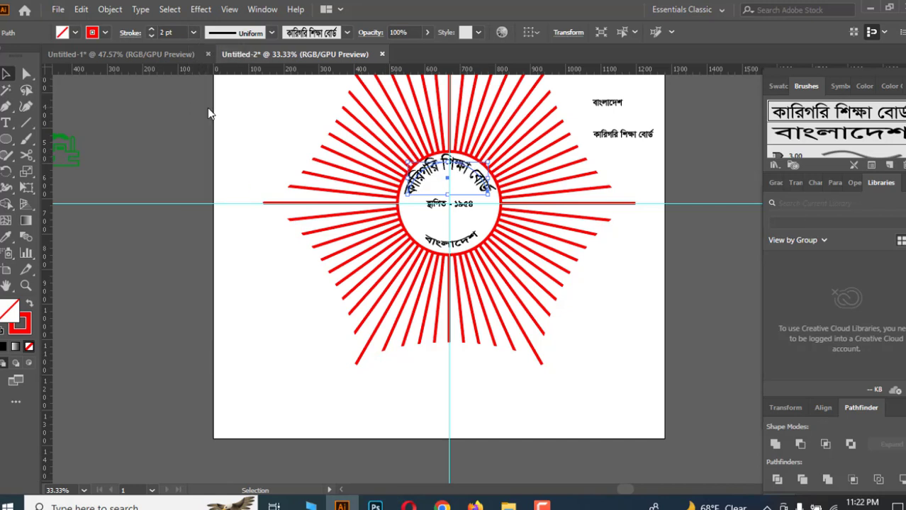
pyautogui.click(619, 282)
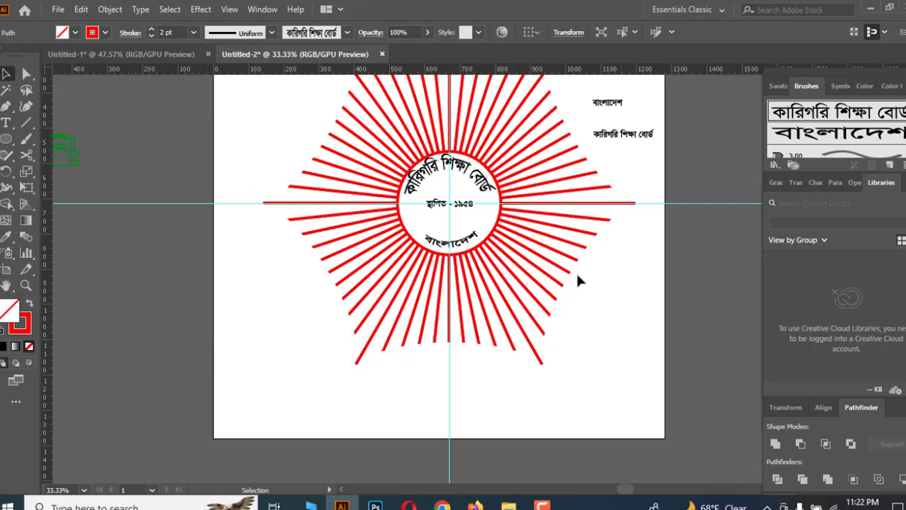
# Set the stroke weight of the lower "বাংলাদেশ" arc text to 2 pt.
pyautogui.click(460, 244)
pyautogui.click(193, 32)
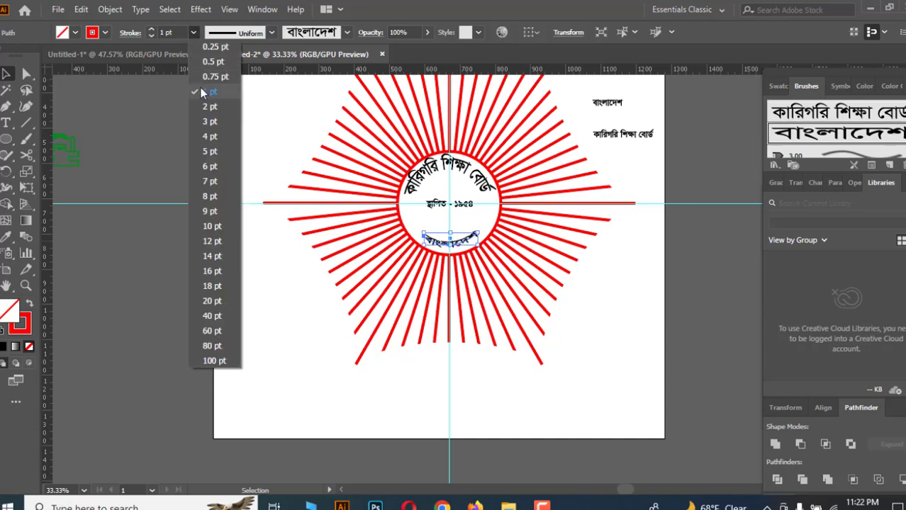
pyautogui.click(209, 106)
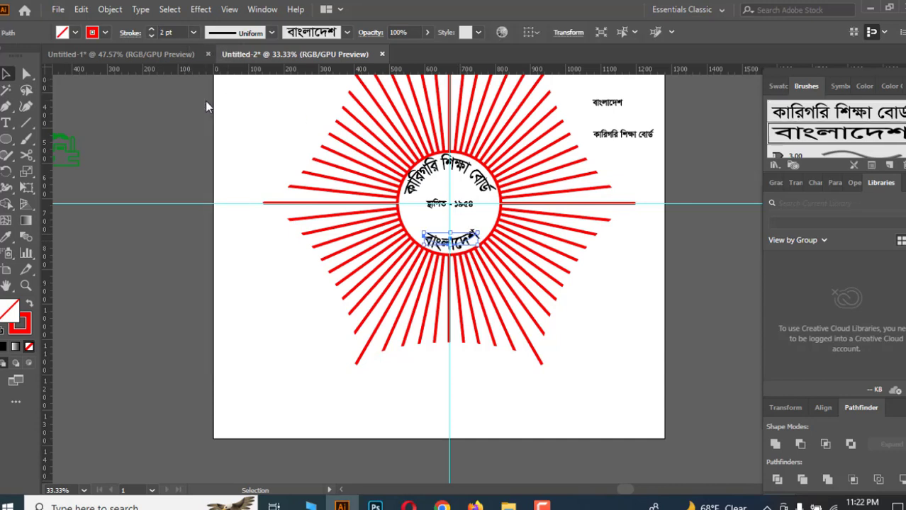
pyautogui.click(619, 312)
# Nudge the upper arc text down nine steps toward the centre text.
pyautogui.click(454, 171)
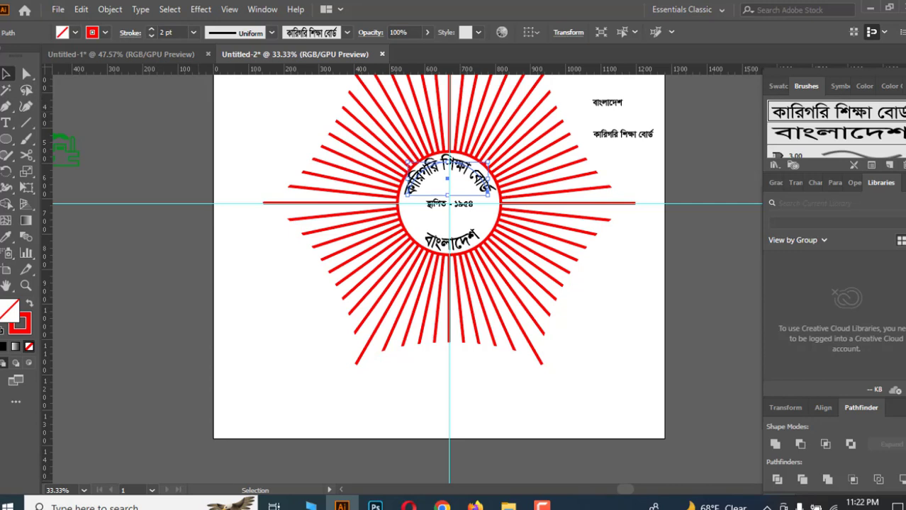
pyautogui.press('Down')
pyautogui.press('Down')
pyautogui.press('Down')
pyautogui.press('Down')
pyautogui.press('Down')
pyautogui.press('Down')
pyautogui.press('Down')
pyautogui.press('Down')
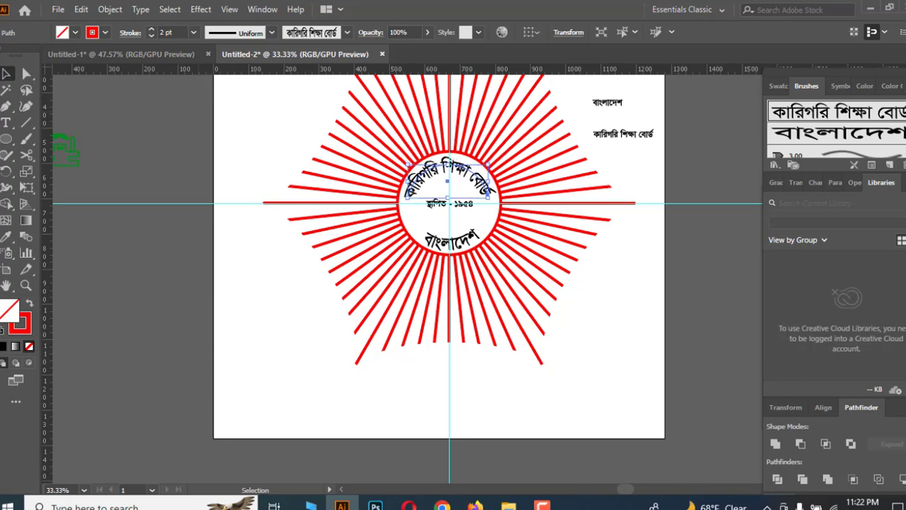
pyautogui.press('Down')
pyautogui.press('Down')
pyautogui.press('Down')
pyautogui.press('Down')
pyautogui.press('Down')
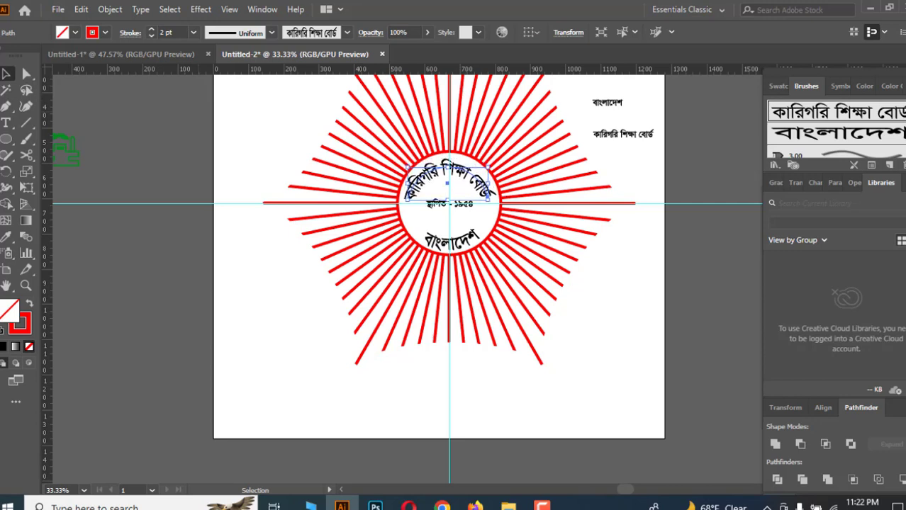
pyautogui.press('Down')
pyautogui.press('Down')
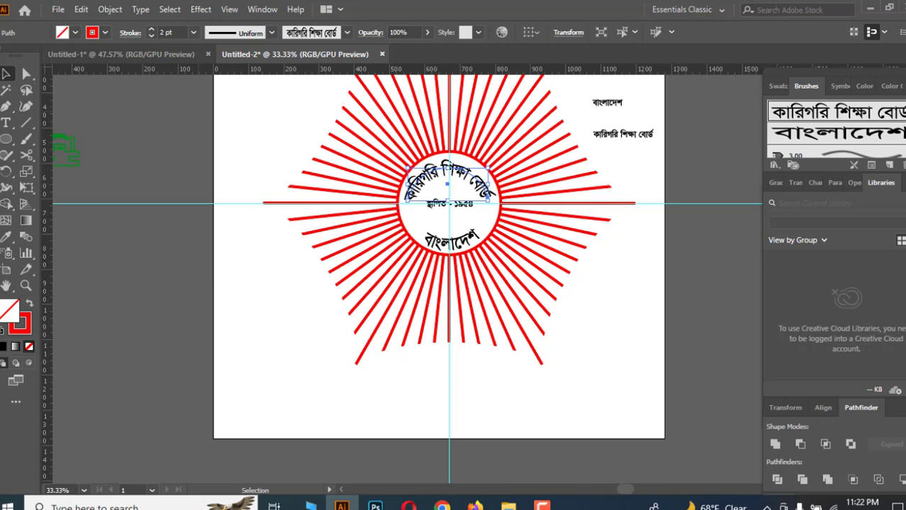
# Nudge the lower "বাংলাদেশ" arc text up three steps.
pyautogui.click(459, 240)
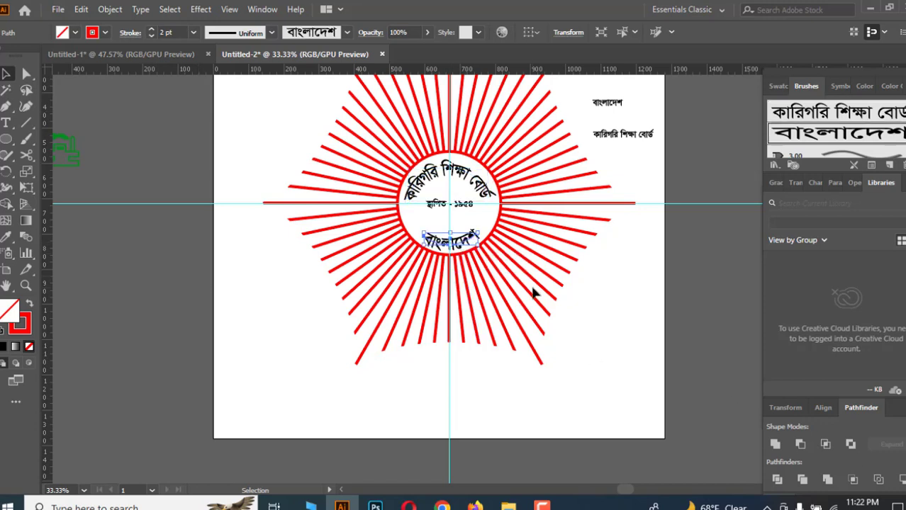
pyautogui.press('Up')
pyautogui.press('Up')
pyautogui.press('Up')
pyautogui.press('Up')
pyautogui.press('Up')
pyautogui.press('Up')
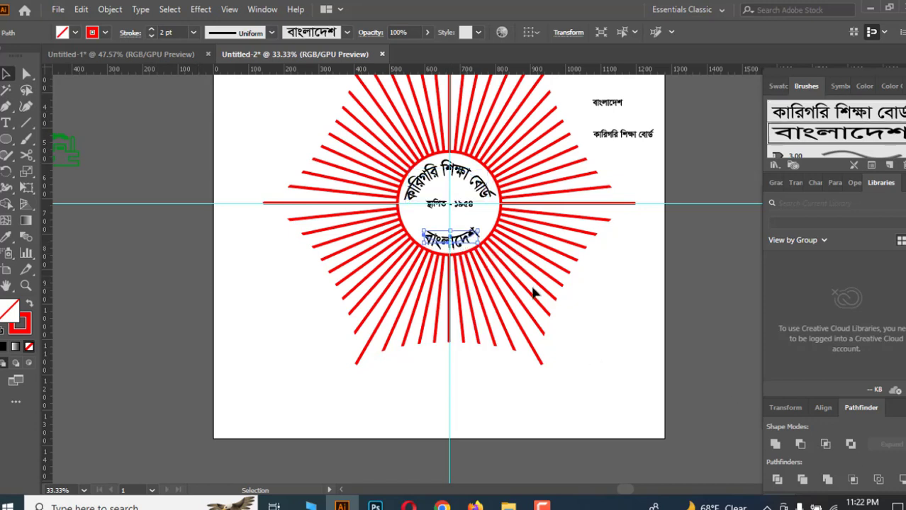
# Nudge the lower "বাংলাদেশ" arc text up one more step.
pyautogui.press('Up')
pyautogui.click(696, 312)
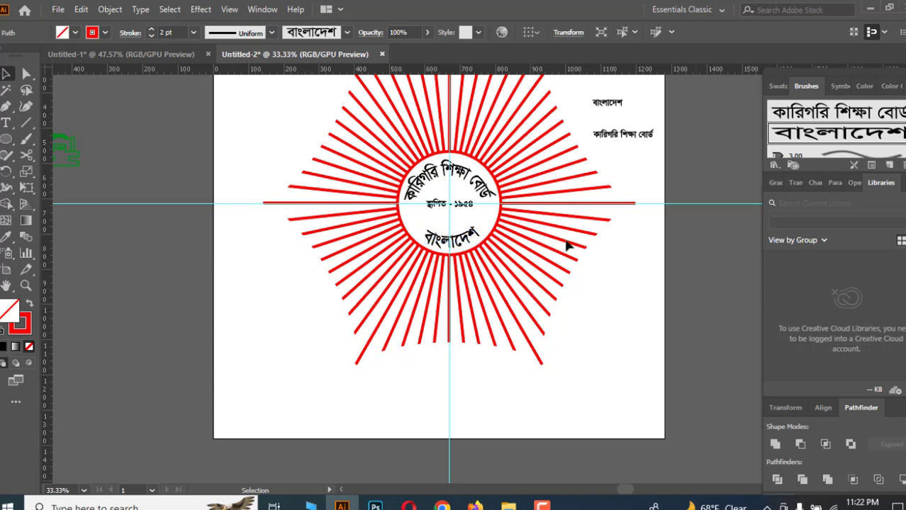
# Move the "স্থাপিত - ১৯৫৪" centre text down six steps so it sits just below the horizontal guide.
pyautogui.click(474, 211)
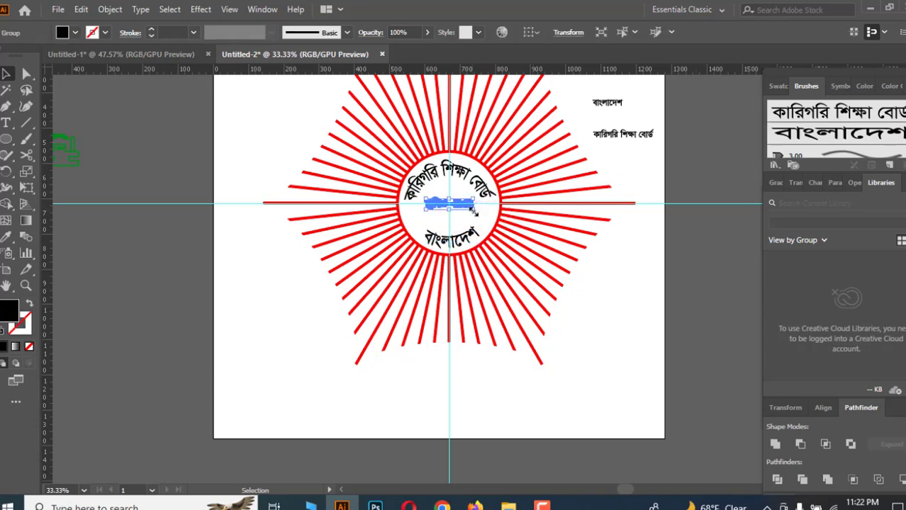
pyautogui.moveTo(474, 210); pyautogui.dragTo(480, 219)
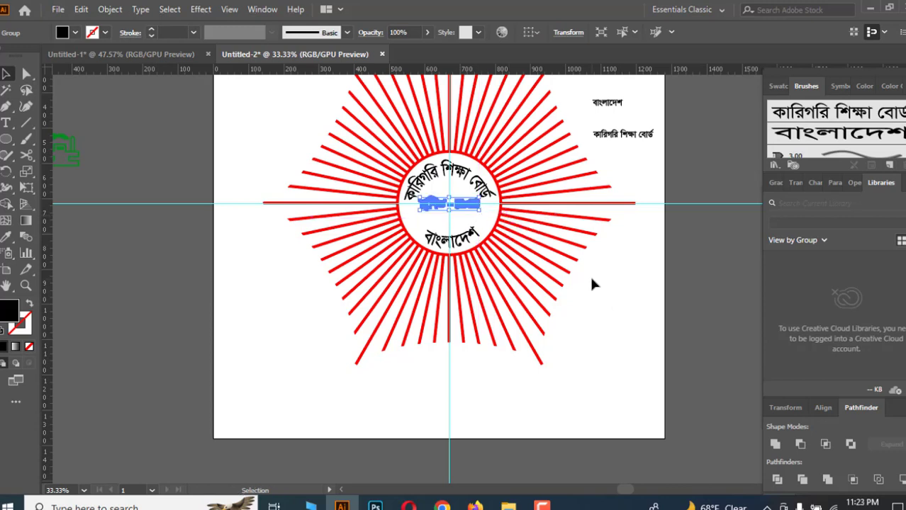
pyautogui.click(589, 274)
pyautogui.click(479, 214)
pyautogui.press('Down')
pyautogui.press('Down')
pyautogui.press('Down')
pyautogui.press('Down')
pyautogui.press('Down')
pyautogui.press('Down')
pyautogui.press('Down')
pyautogui.press('Down')
pyautogui.press('Down')
pyautogui.press('Down')
pyautogui.press('Down')
pyautogui.press('Down')
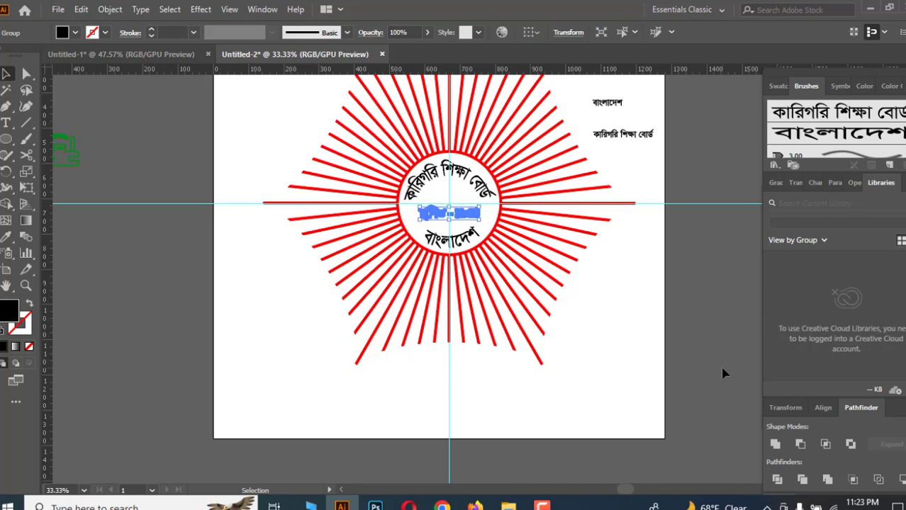
pyautogui.press('Down')
pyautogui.press('Down')
pyautogui.press('Down')
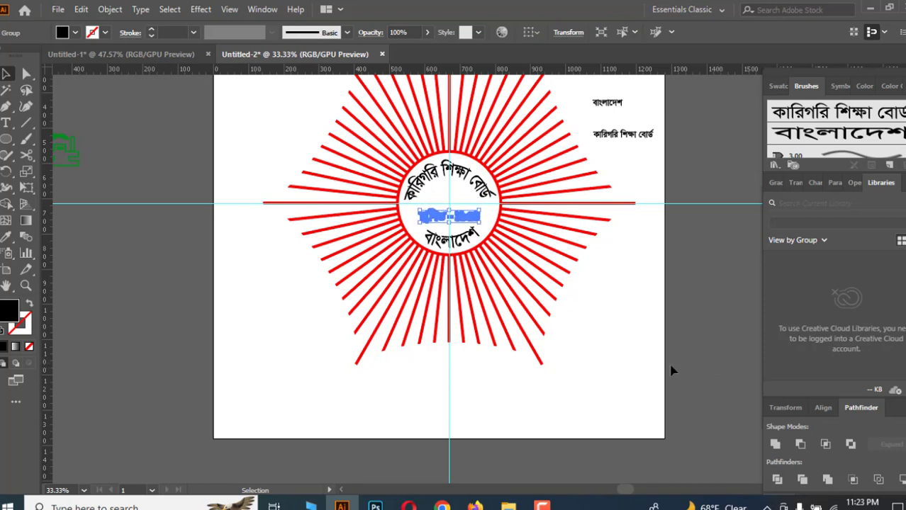
pyautogui.click(629, 339)
# Draw a small circle left of the centre text and fill it with the green sampled from the colour swatch.
pyautogui.scroll(1, 611, 314)
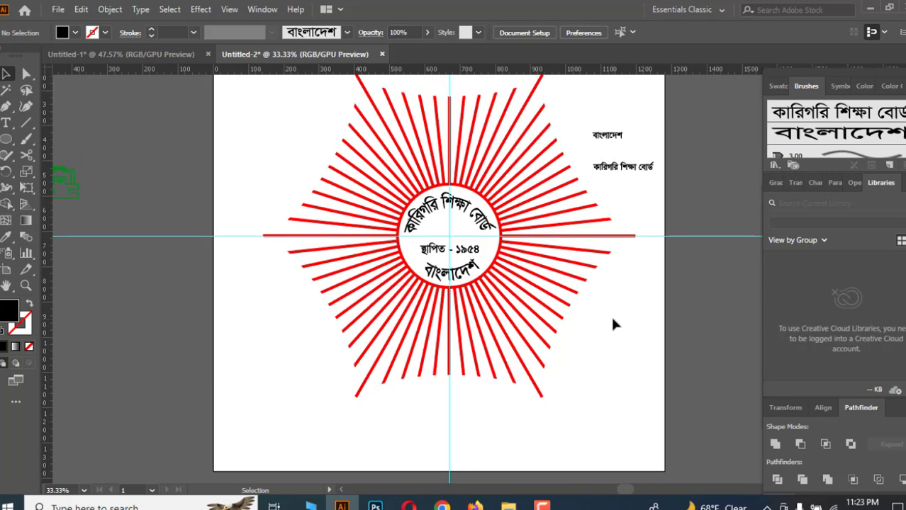
pyautogui.click(7, 139)
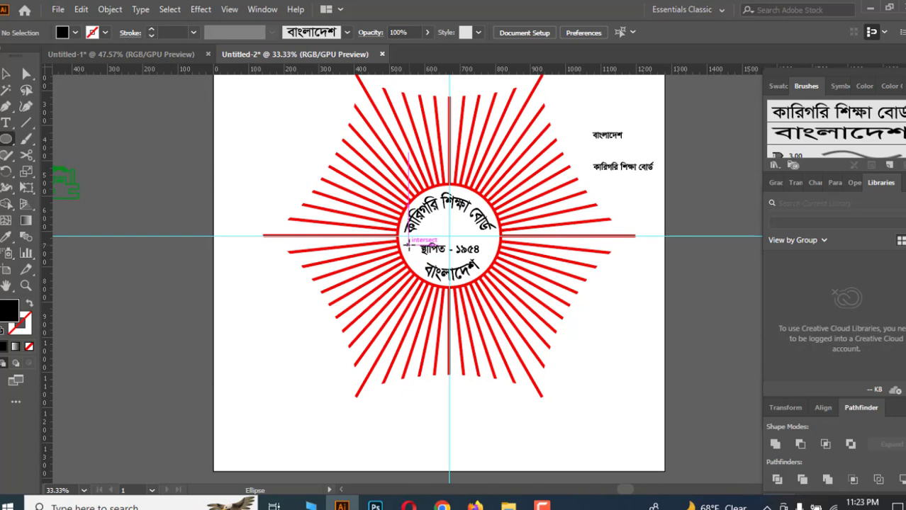
pyautogui.moveTo(409, 243); pyautogui.dragTo(418, 254)
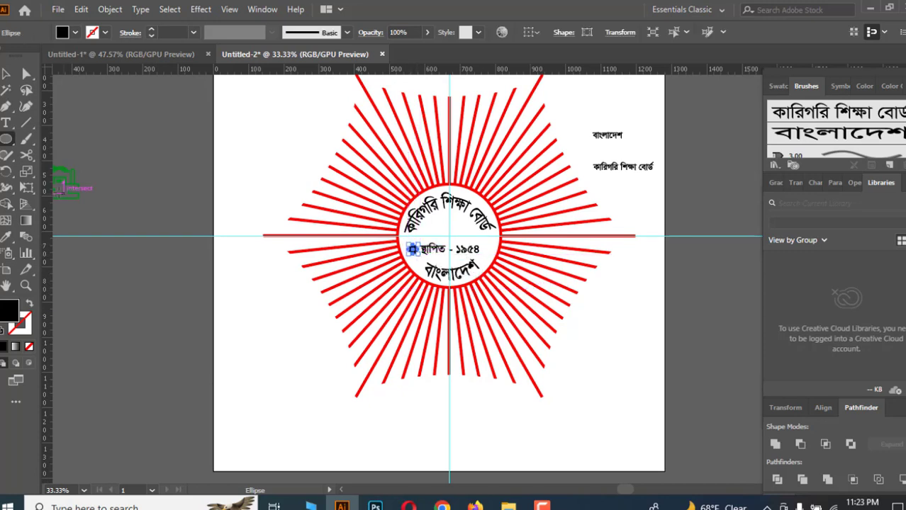
pyautogui.click(7, 236)
pyautogui.scroll(3, 271, 204)
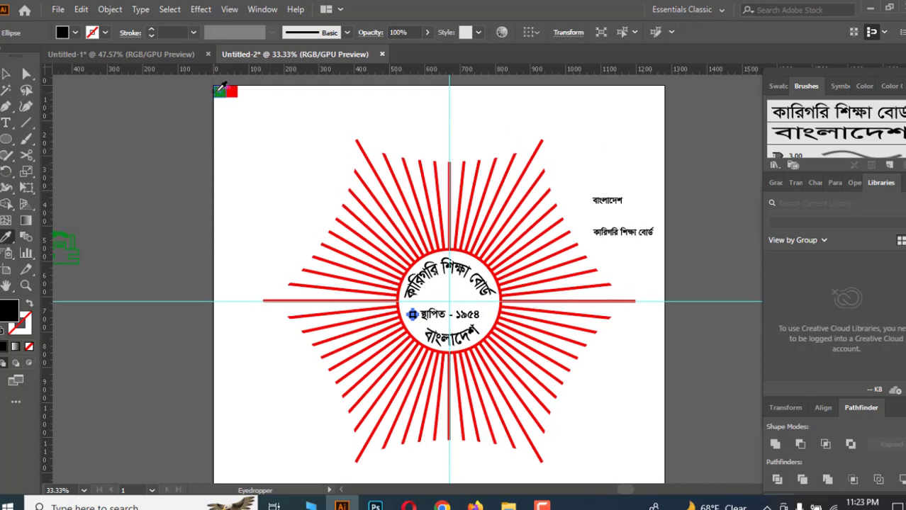
pyautogui.click(221, 88)
pyautogui.click(7, 74)
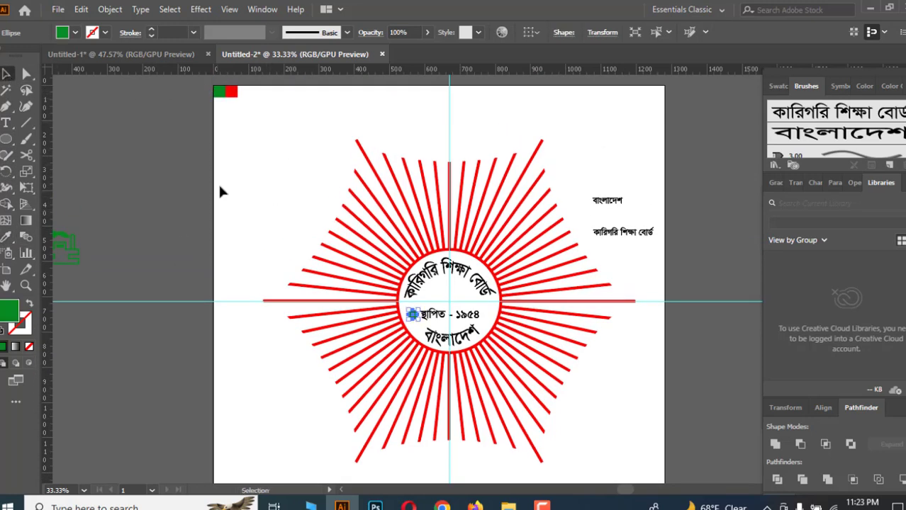
pyautogui.click(219, 190)
# Duplicate the green circle horizontally to the right side of the centre text.
pyautogui.scroll(-2, 219, 190)
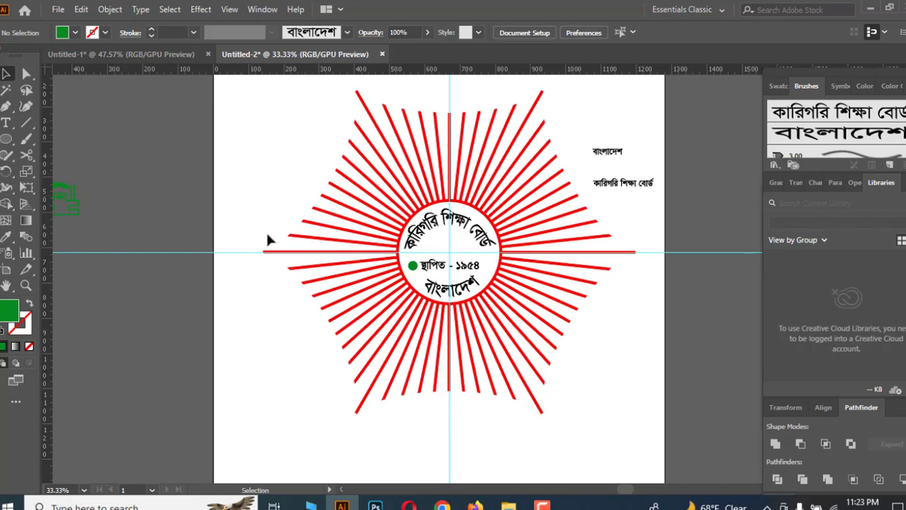
pyautogui.click(413, 265)
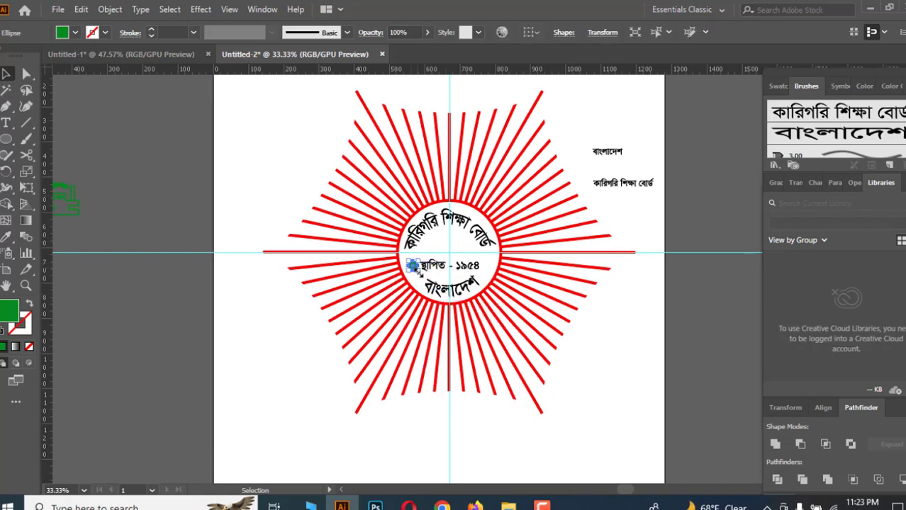
pyautogui.moveTo(417, 272); pyautogui.dragTo(418, 273)
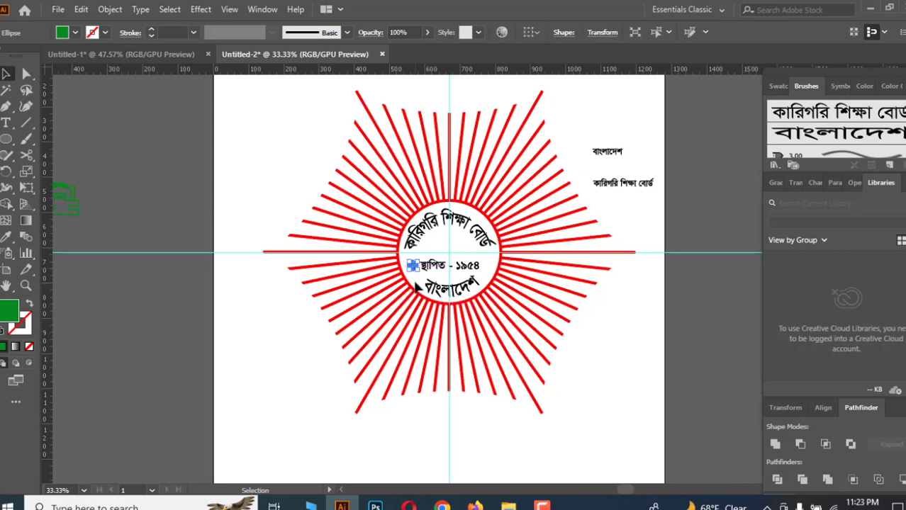
pyautogui.click(416, 285)
pyautogui.click(412, 263)
pyautogui.click(415, 276)
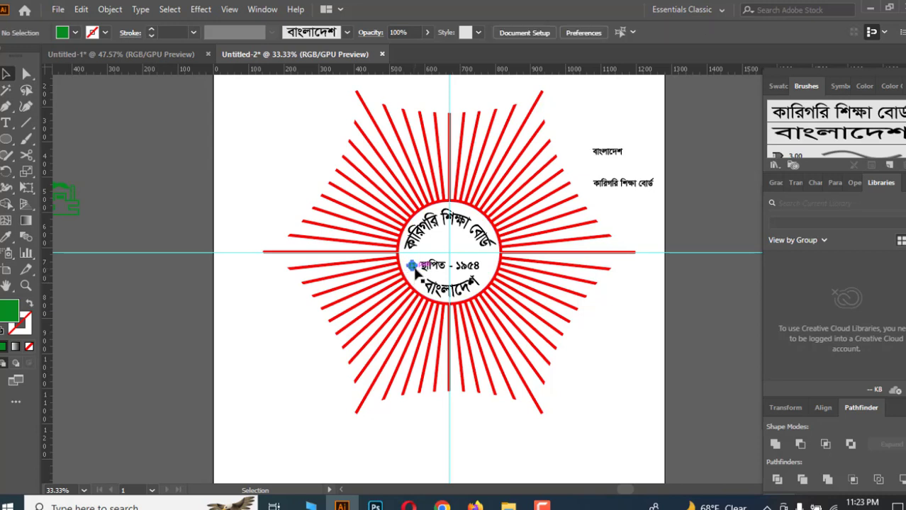
pyautogui.moveTo(414, 268); pyautogui.dragTo(492, 268)
pyautogui.click(613, 349)
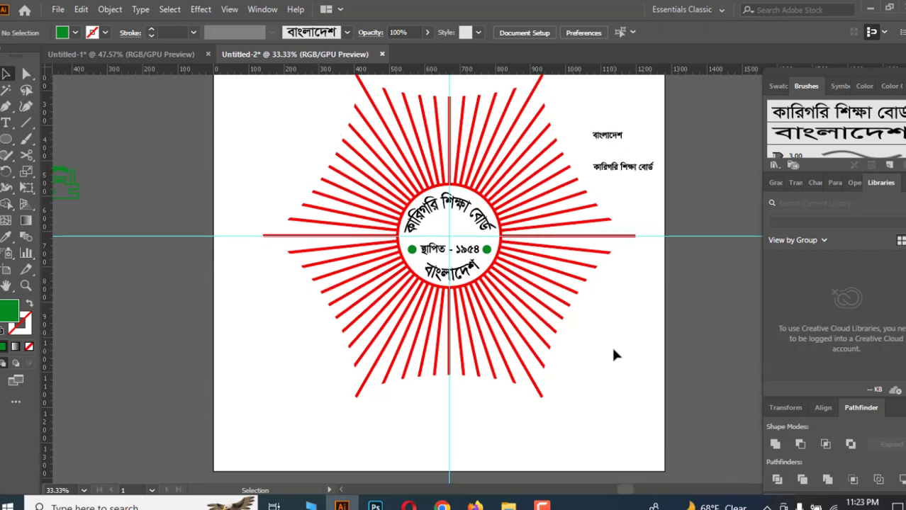
# Move the green building illustration into the circle above the centre text.
pyautogui.scroll(2, 135, 202)
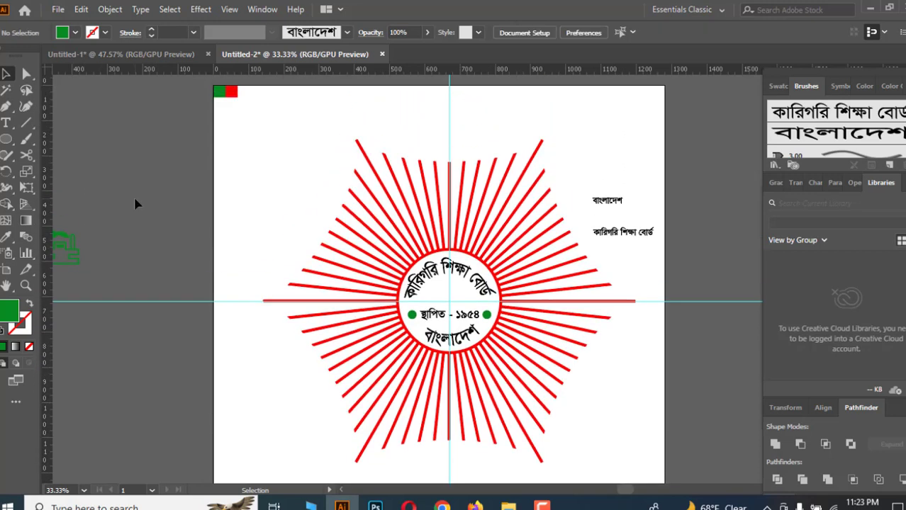
pyautogui.scroll(1, 74, 252)
pyautogui.click(77, 256)
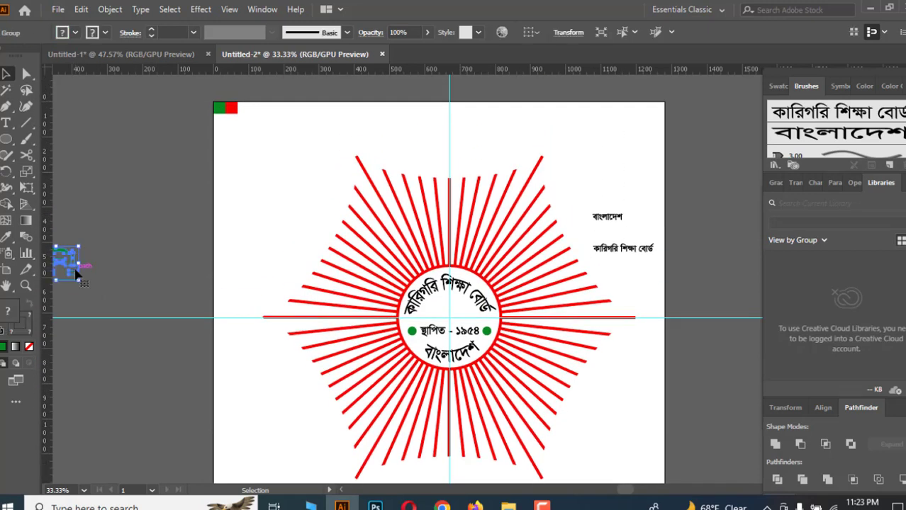
pyautogui.moveTo(77, 270); pyautogui.dragTo(468, 316)
pyautogui.scroll(-3, 494, 314)
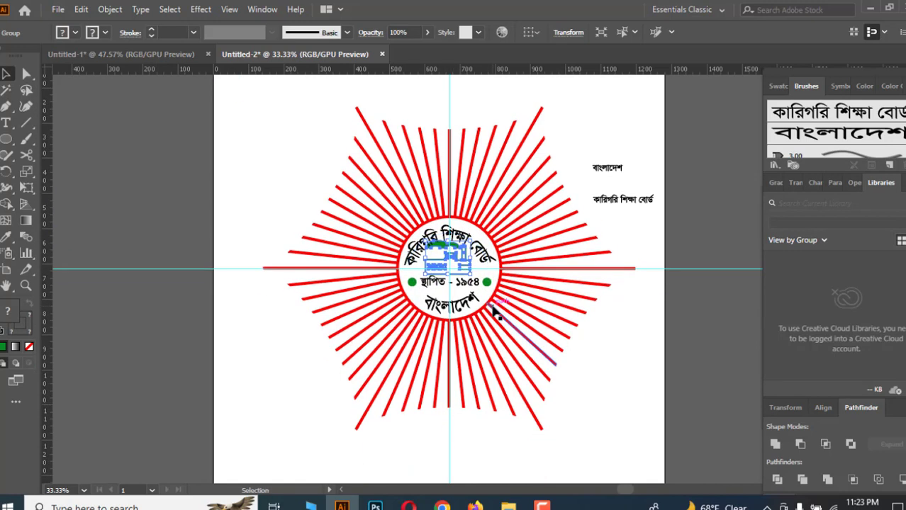
pyautogui.click(645, 360)
# Select the centre text with both green dots and nudge them down five steps.
pyautogui.scroll(-3, 645, 360)
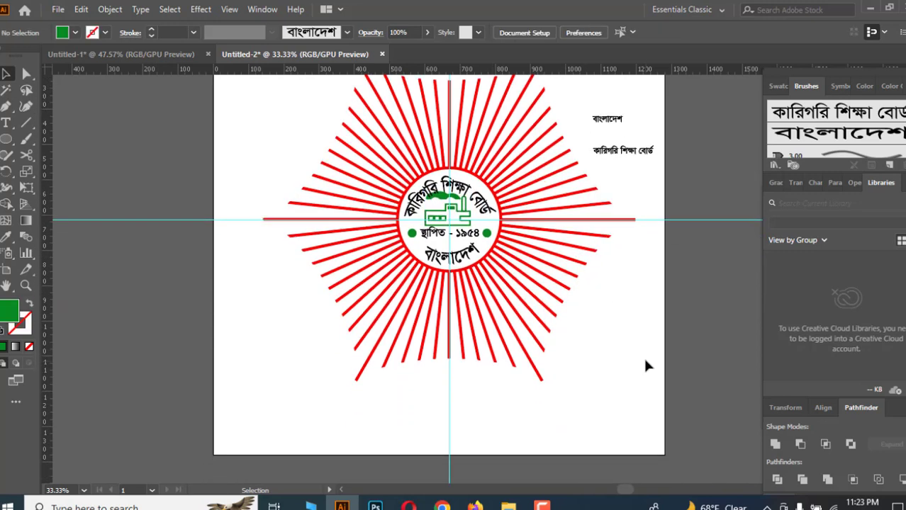
pyautogui.click(414, 234)
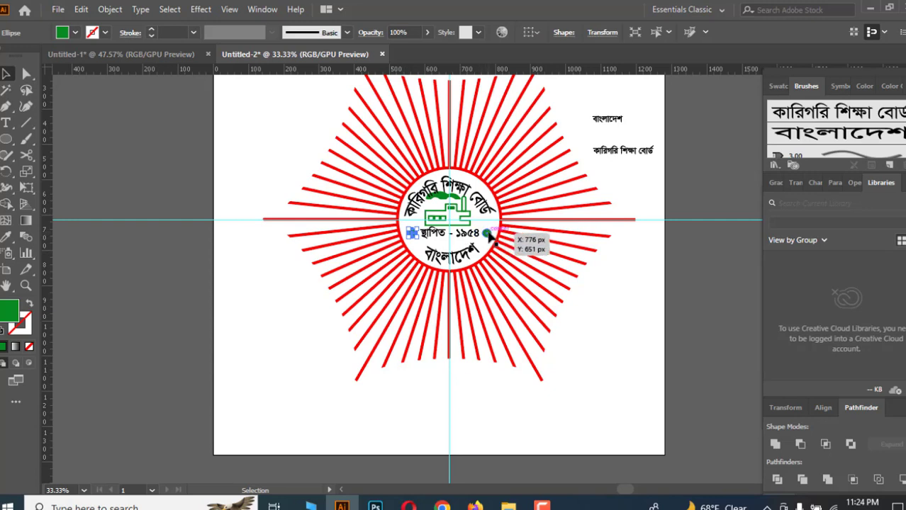
pyautogui.moveTo(485, 230); pyautogui.dragTo(412, 243)
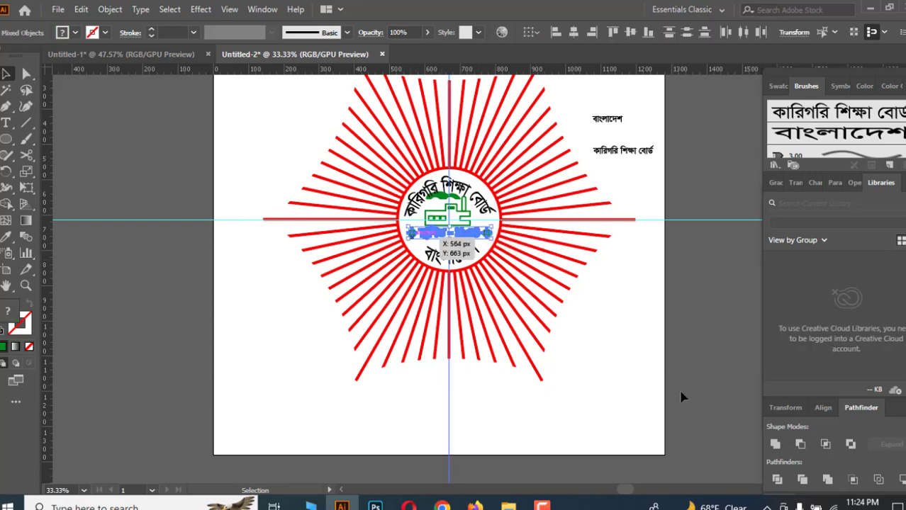
pyautogui.press('Down')
pyautogui.press('Down')
pyautogui.press('Down')
pyautogui.press('Down')
pyautogui.press('Down')
pyautogui.press('Down')
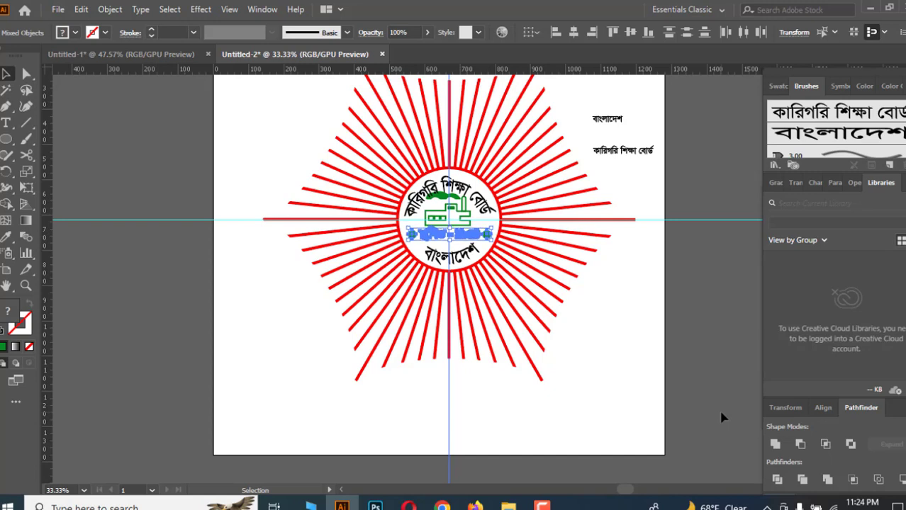
pyautogui.press('Down')
pyautogui.press('Down')
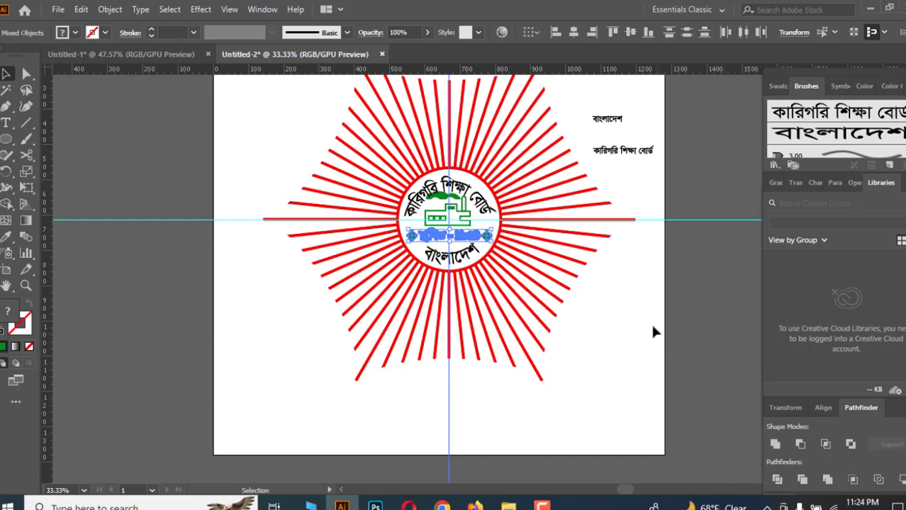
pyautogui.click(638, 307)
# Expand the appearance of the two arc texts and colour them green by sampling a green dot.
pyautogui.click(463, 213)
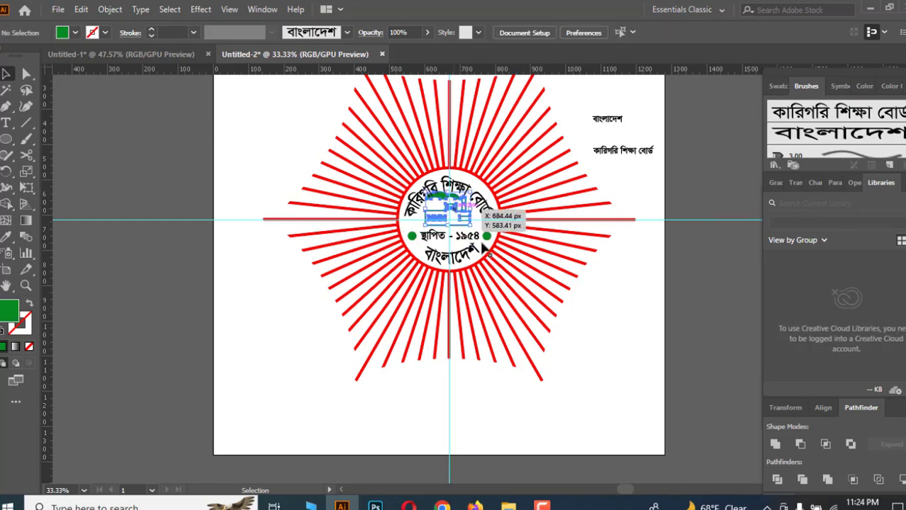
pyautogui.hotkey('ctrl', '=')
pyautogui.hotkey('ctrl', '=')
pyautogui.hotkey('ctrl', '=')
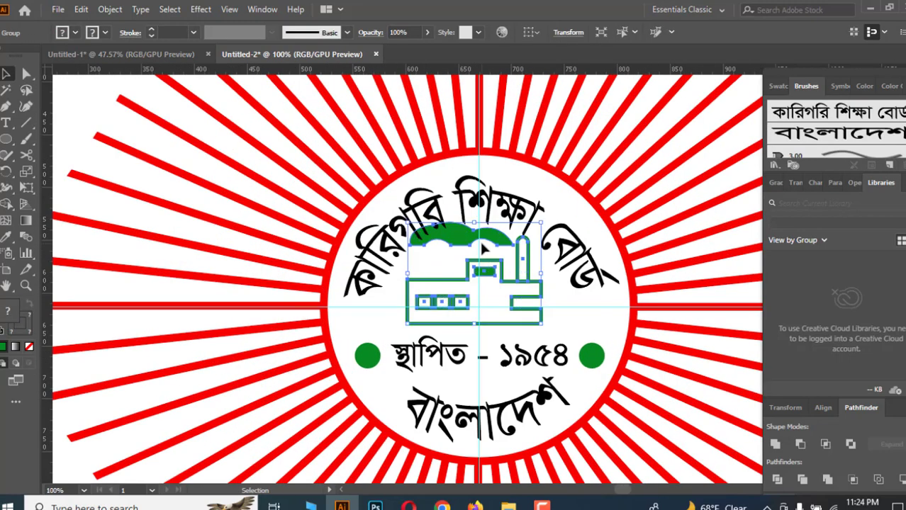
pyautogui.scroll(-2, 482, 245)
pyautogui.click(108, 10)
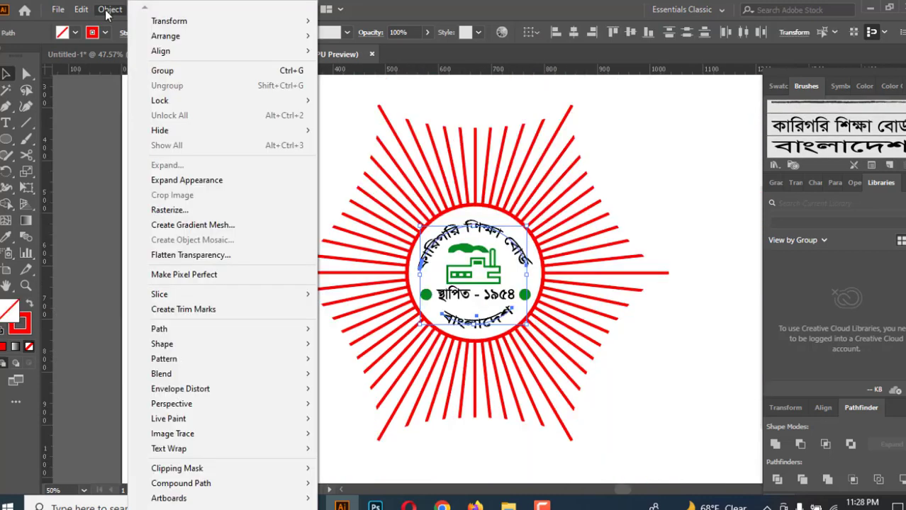
pyautogui.click(183, 181)
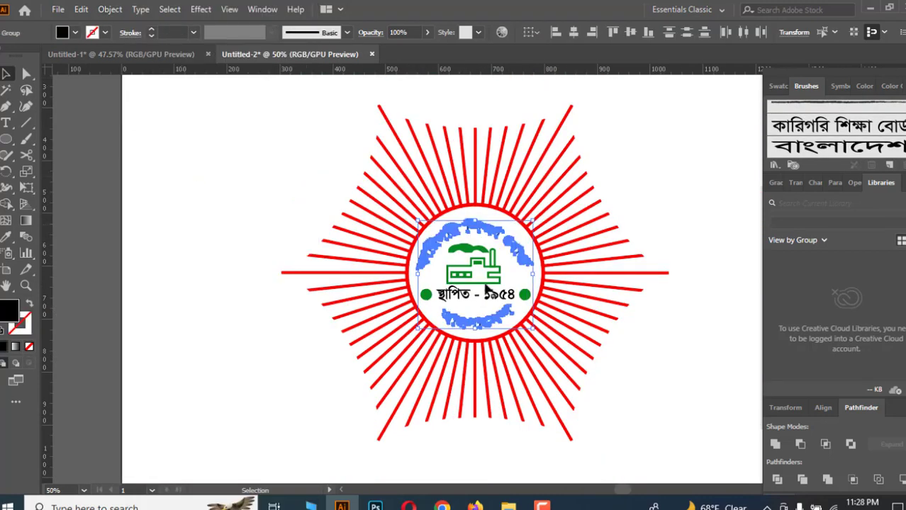
pyautogui.click(6, 237)
pyautogui.click(526, 294)
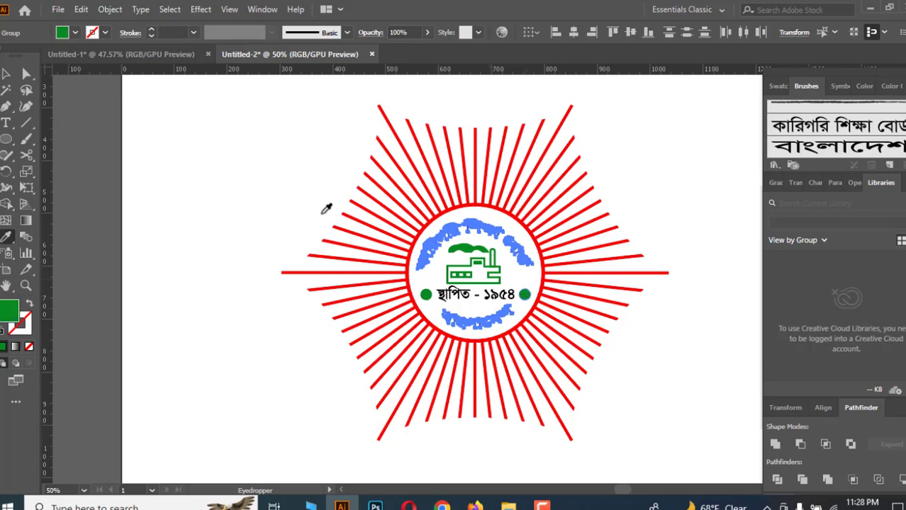
pyautogui.click(8, 77)
pyautogui.click(386, 247)
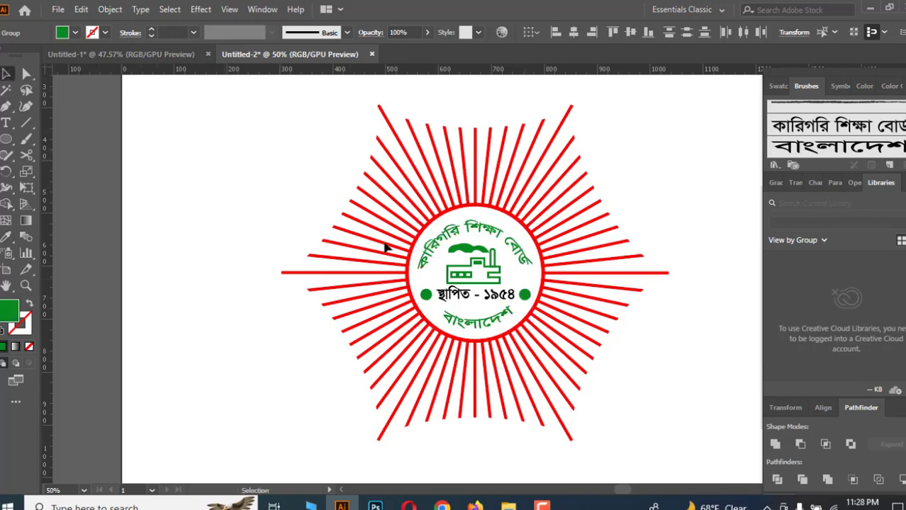
# Colour the "স্থাপিত - ১৯৫৪" text green by sampling the green dot with the Eyedropper.
pyautogui.click(494, 296)
pyautogui.press('i')
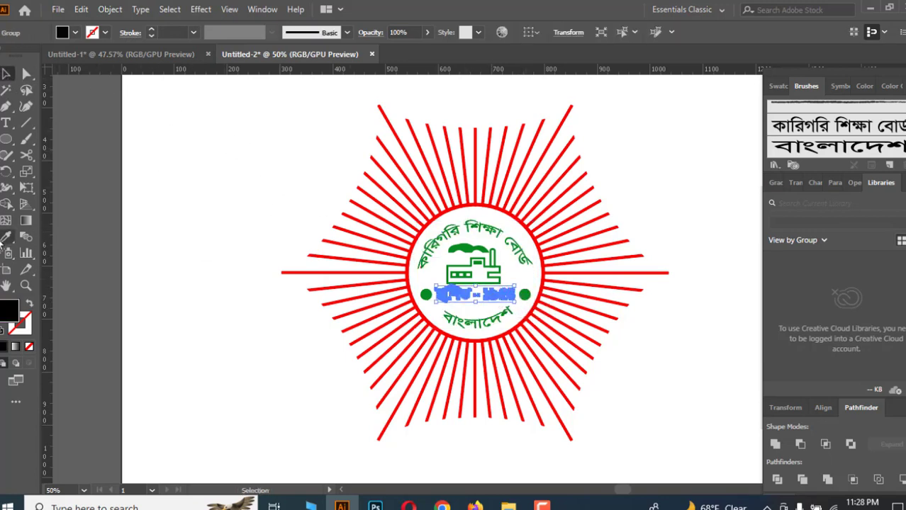
pyautogui.click(526, 292)
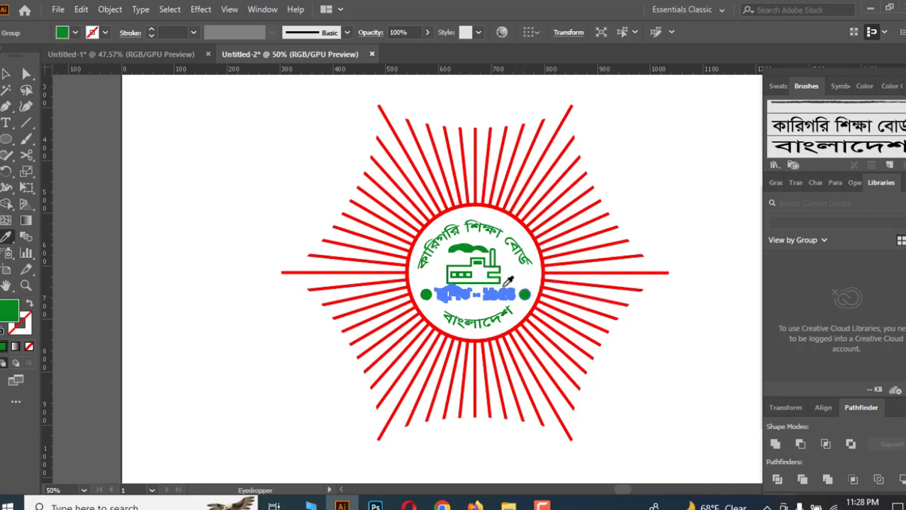
pyautogui.click(5, 73)
pyautogui.click(176, 328)
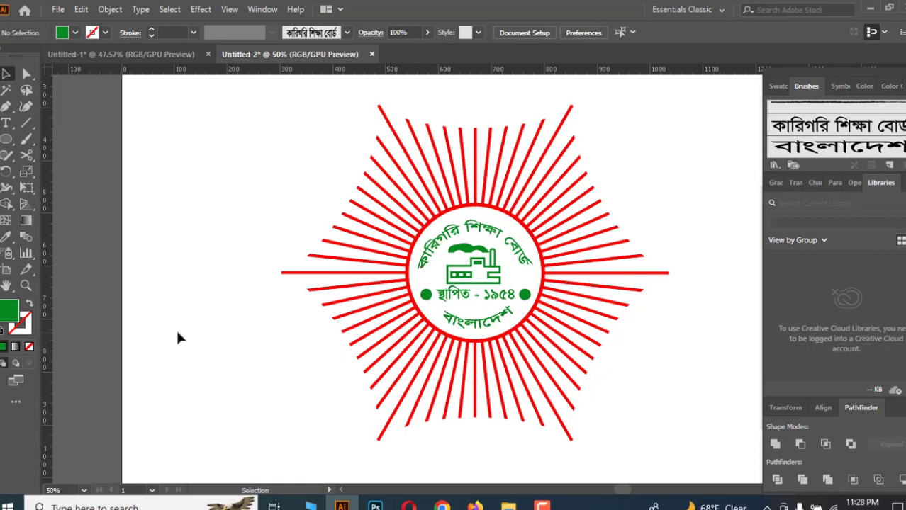
pyautogui.click(498, 273)
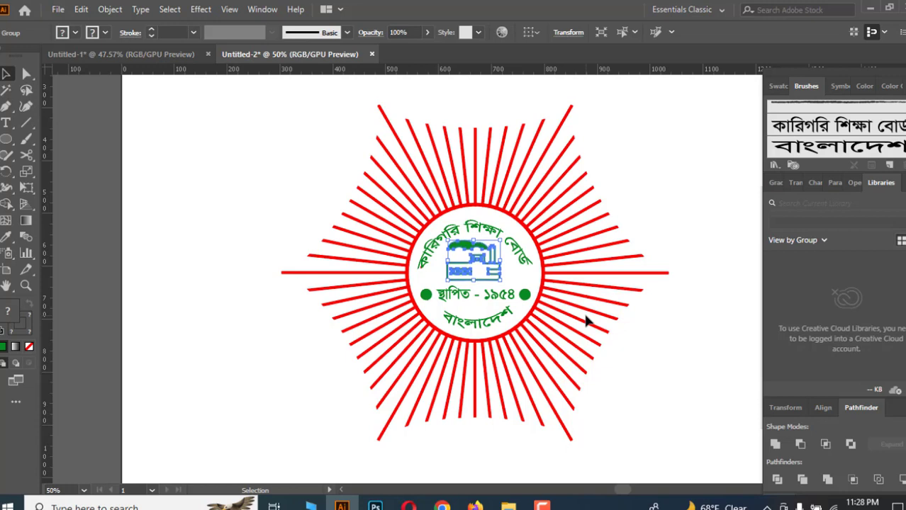
pyautogui.click(691, 381)
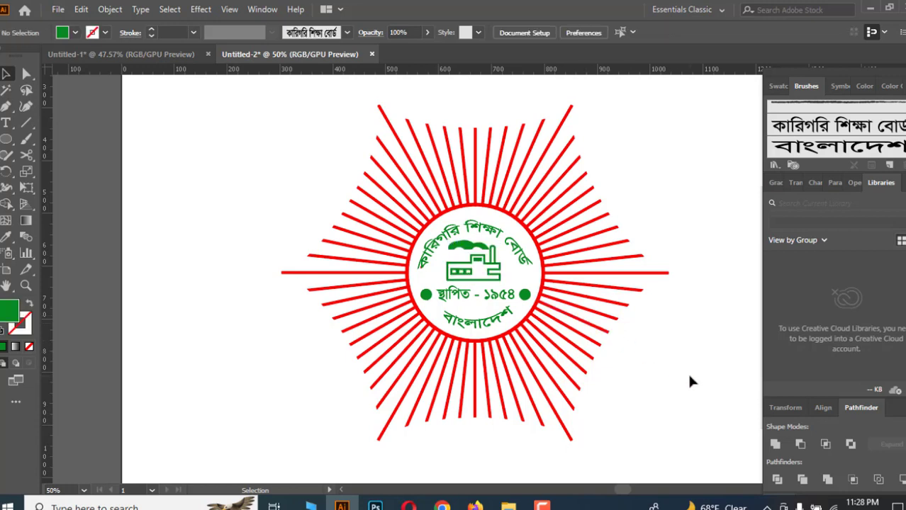
pyautogui.click(423, 296)
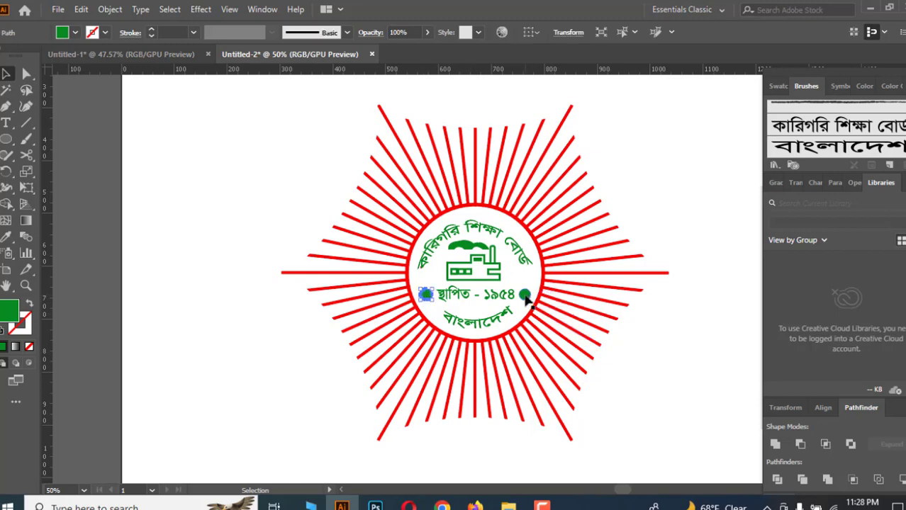
# Nudge the right green dot seven steps to the right, spacing it away from the "স্থাপিত - ১৯৫৪" text.
pyautogui.keyDown('shift'); pyautogui.click(526, 299); pyautogui.keyUp('shift')
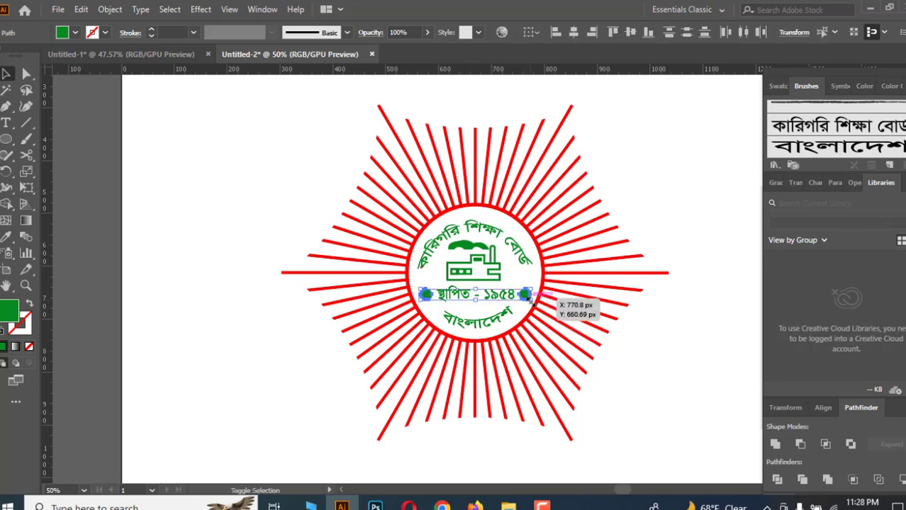
pyautogui.moveTo(530, 302); pyautogui.dragTo(529, 300)
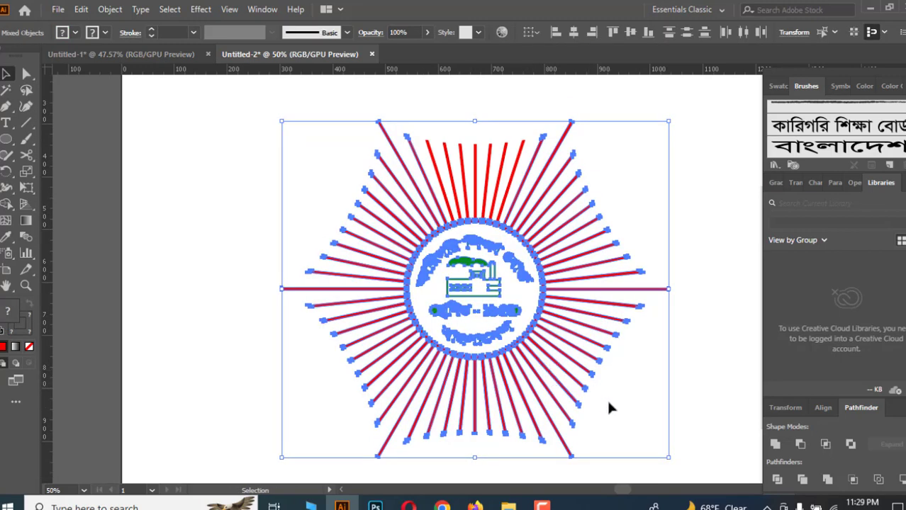
pyautogui.click(616, 405)
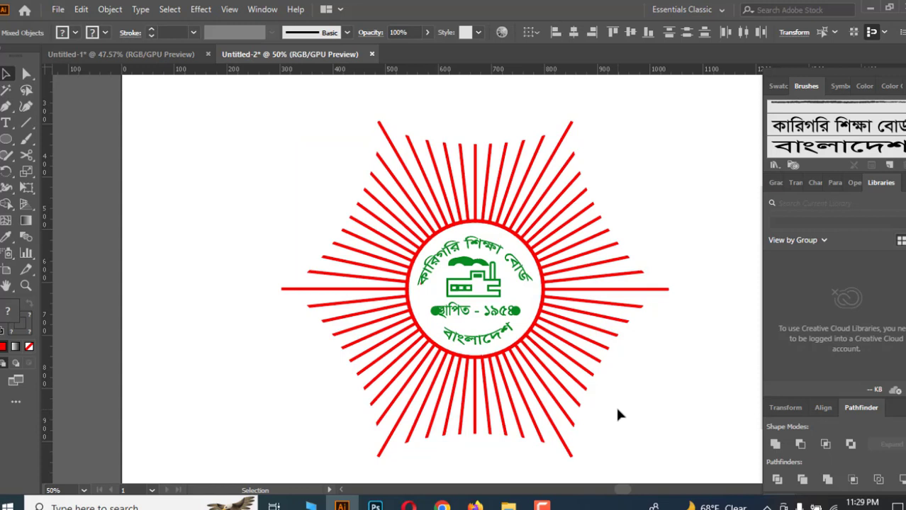
pyautogui.click(516, 310)
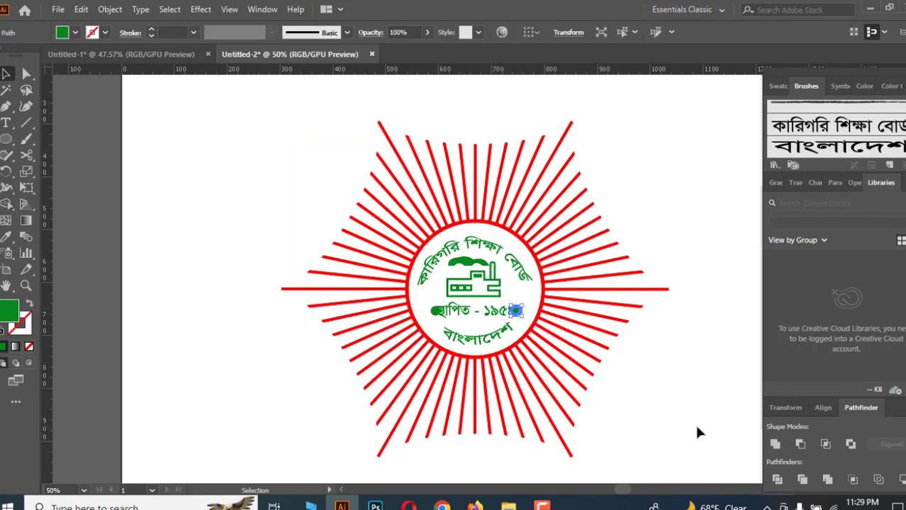
pyautogui.press('Right')
pyautogui.press('Right')
pyautogui.press('Right')
pyautogui.press('Right')
pyautogui.press('Right')
pyautogui.press('Right')
pyautogui.press('Right')
pyautogui.press('Right')
pyautogui.press('Right')
pyautogui.press('Right')
pyautogui.click(696, 426)
# Nudge the left green dot three steps to the left so both dots sit evenly beside the text.
pyautogui.click(432, 314)
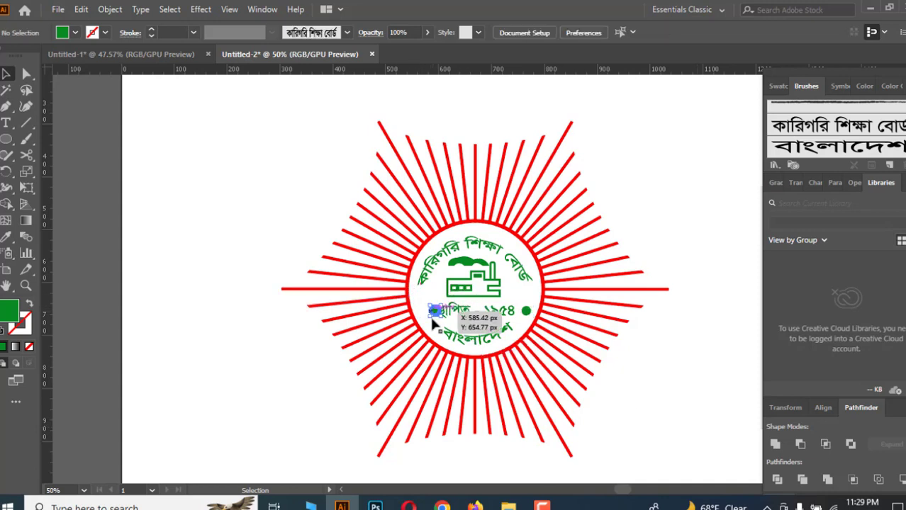
pyautogui.click(431, 349)
pyautogui.press('Left')
pyautogui.press('Left')
pyautogui.press('Left')
pyautogui.press('Left')
pyautogui.press('Left')
pyautogui.press('Left')
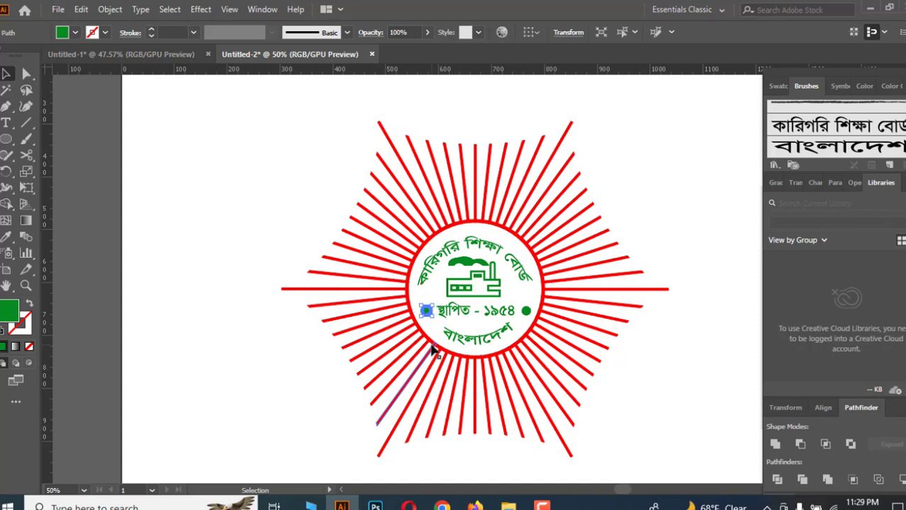
pyautogui.click(636, 404)
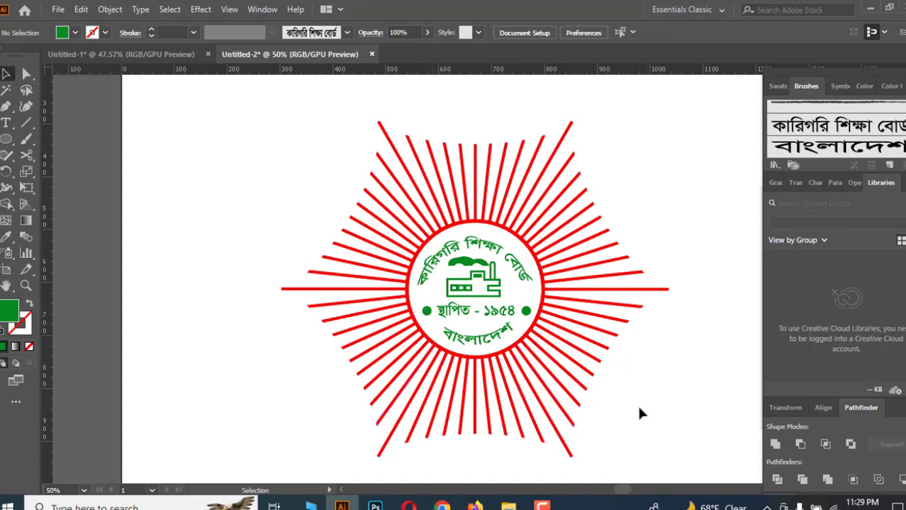
pyautogui.scroll(-1, 636, 404)
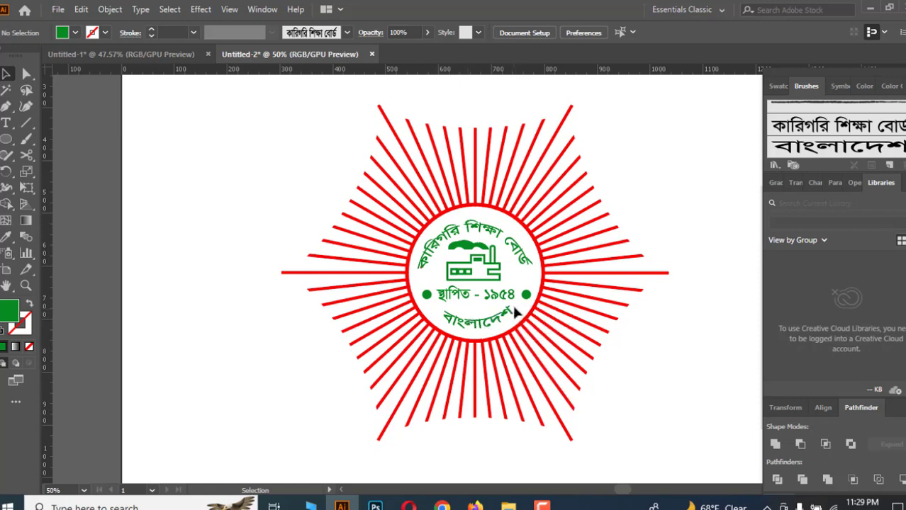